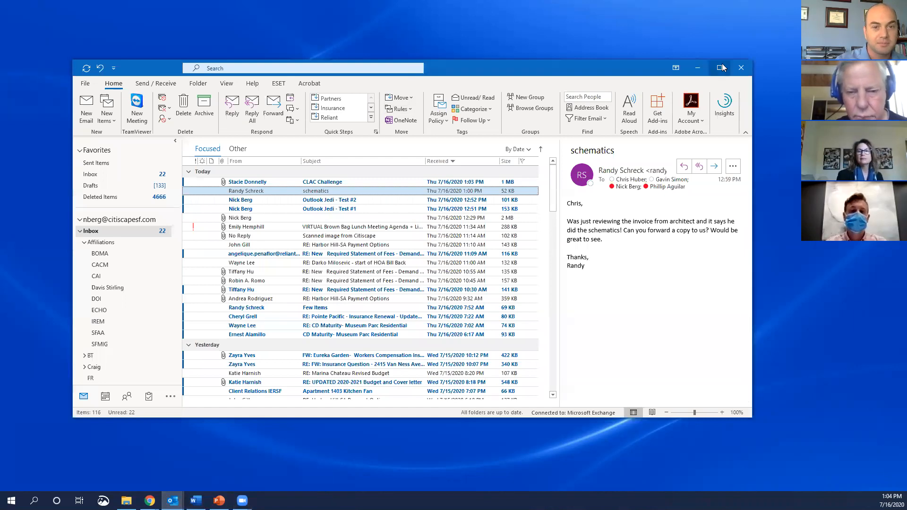
- Maximize the mail window and review the General settings in Outlook Options
{"action": "left_click", "coordinate": [722, 66]}
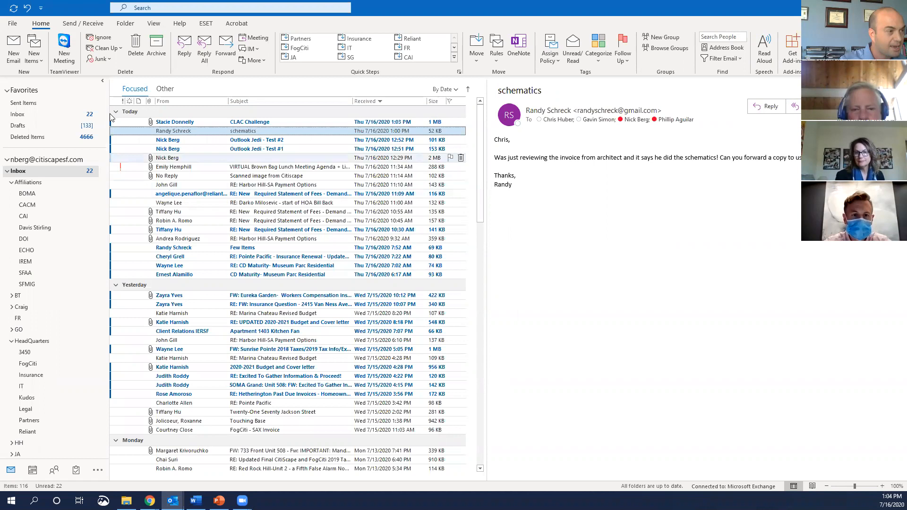
{"action": "left_click", "coordinate": [16, 26]}
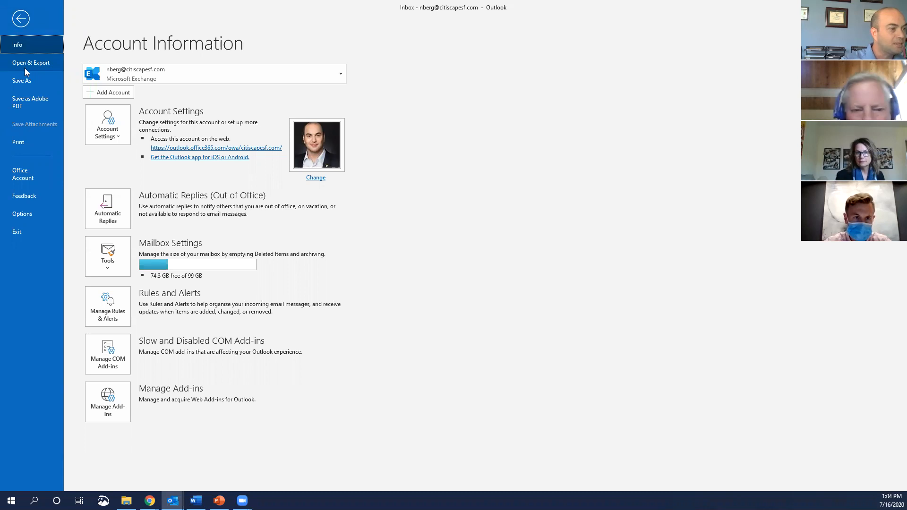
{"action": "left_click", "coordinate": [20, 216]}
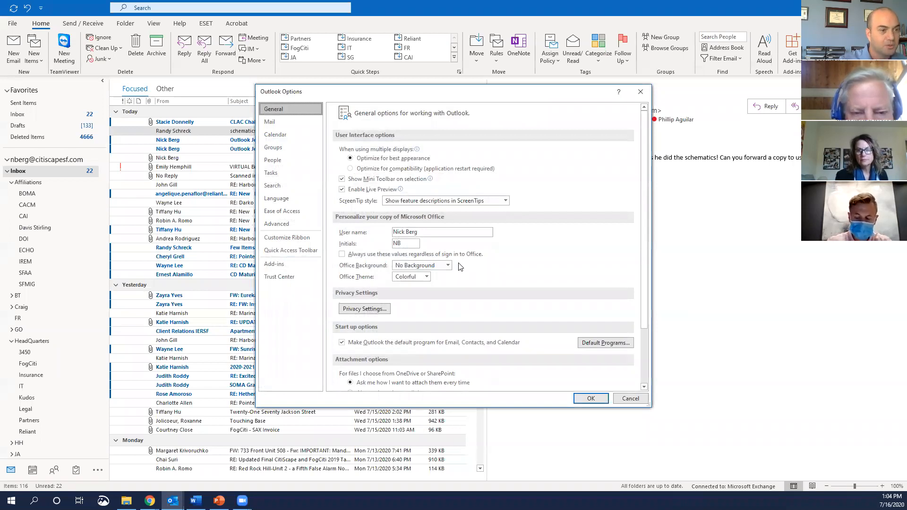
{"action": "scroll", "coordinate": [471, 265], "scroll_direction": "down", "scroll_amount": 2}
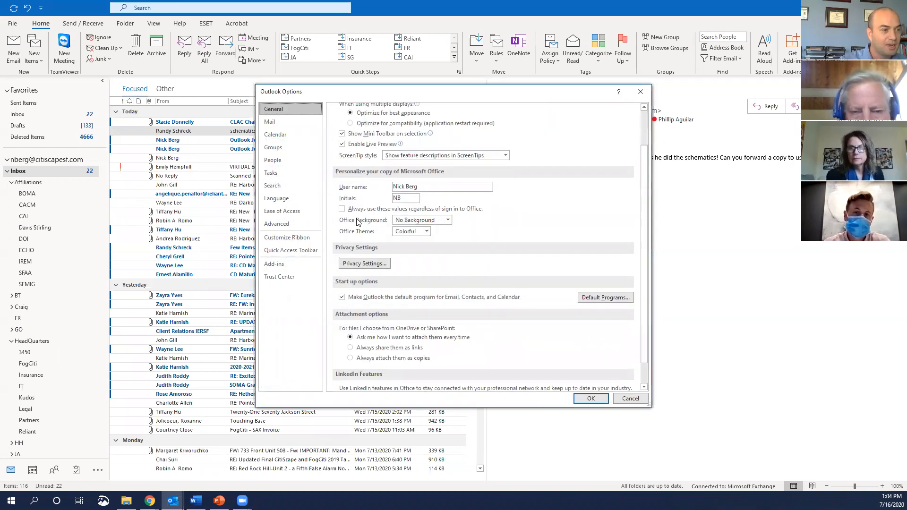
- Review the Mail options, from composing messages down to message arrival and Conversation Clean Up
{"action": "left_click", "coordinate": [284, 122]}
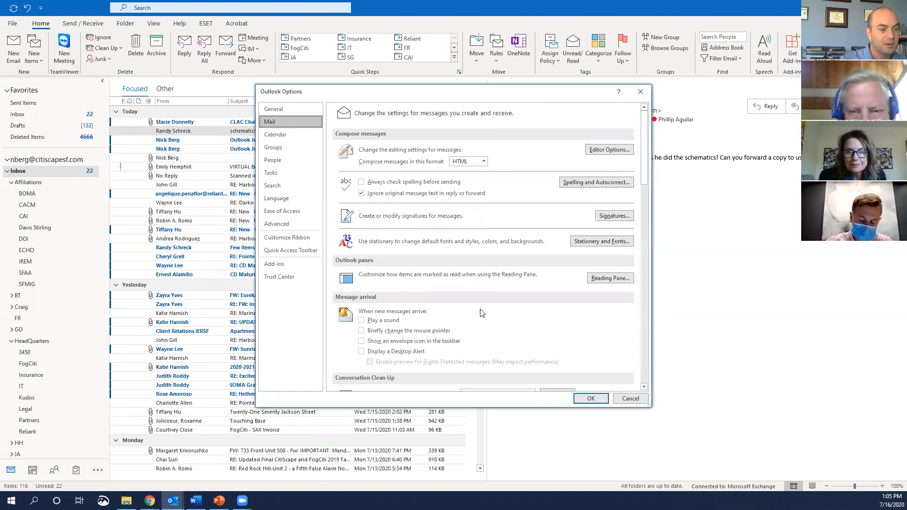
{"action": "scroll", "coordinate": [480, 312], "scroll_direction": "down", "scroll_amount": 2}
{"action": "scroll", "coordinate": [408, 283], "scroll_direction": "down", "scroll_amount": 3}
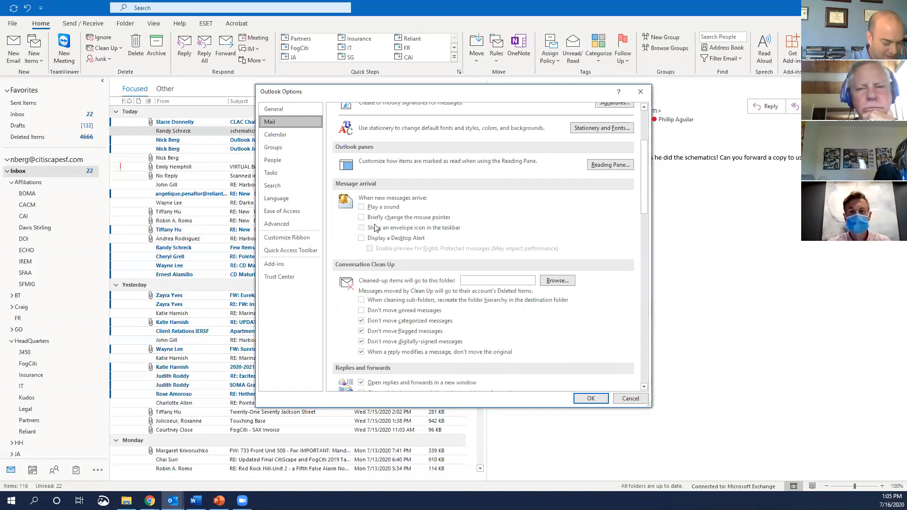
- Review the Calendar options for work time, calendar defaults and display settings
{"action": "left_click", "coordinate": [297, 135]}
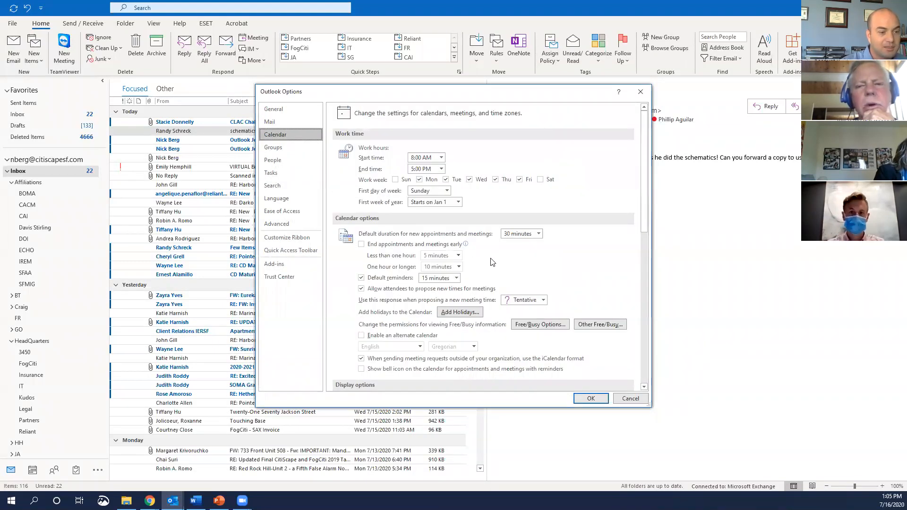
{"action": "scroll", "coordinate": [493, 267], "scroll_direction": "down", "scroll_amount": 2}
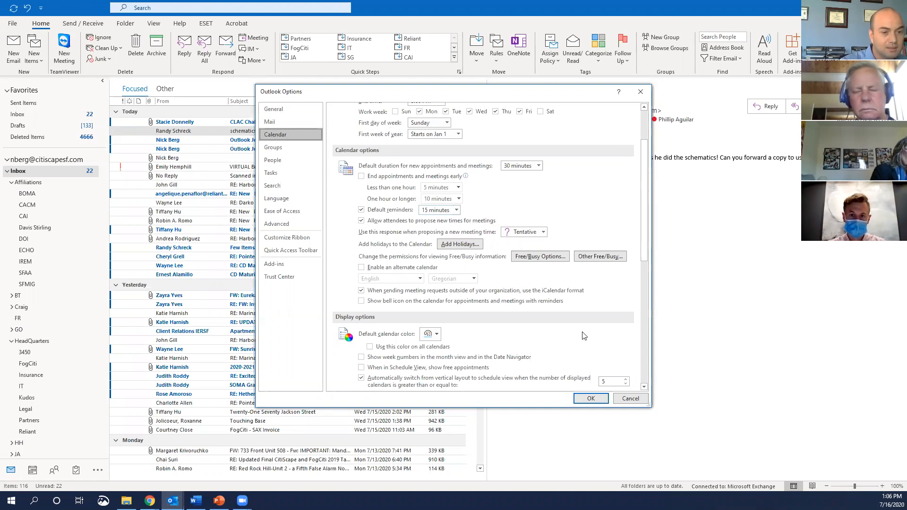
{"action": "scroll", "coordinate": [584, 335], "scroll_direction": "up", "scroll_amount": 2}
- View the e-mail signature settings under the Mail options and close the options without making changes
{"action": "left_click", "coordinate": [271, 121]}
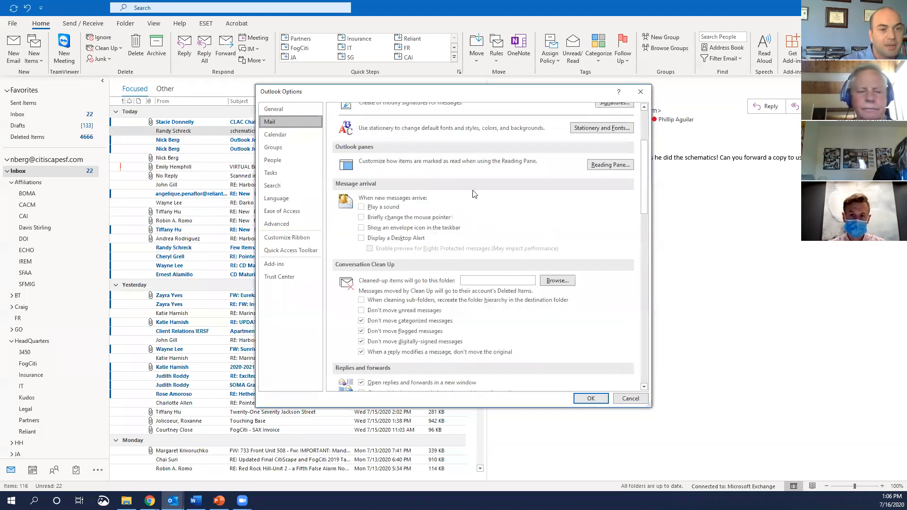
{"action": "scroll", "coordinate": [515, 220], "scroll_direction": "up", "scroll_amount": 2}
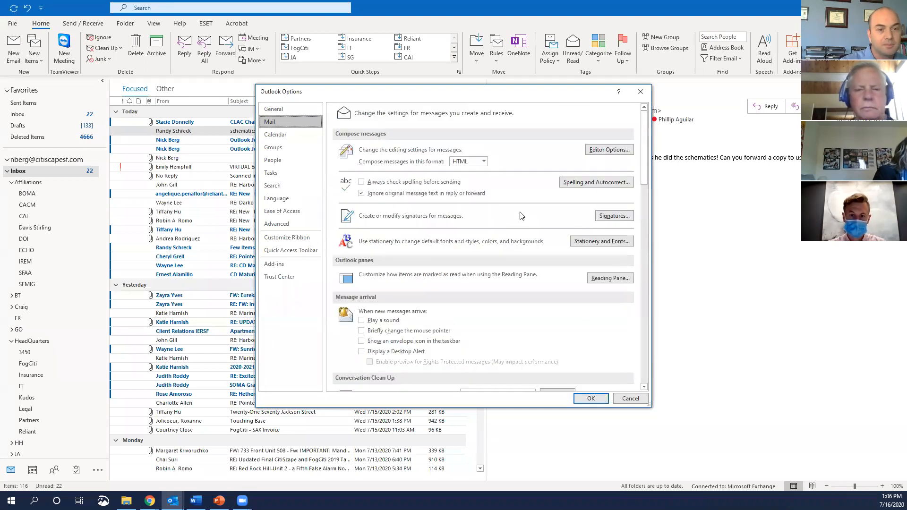
{"action": "left_click", "coordinate": [614, 216]}
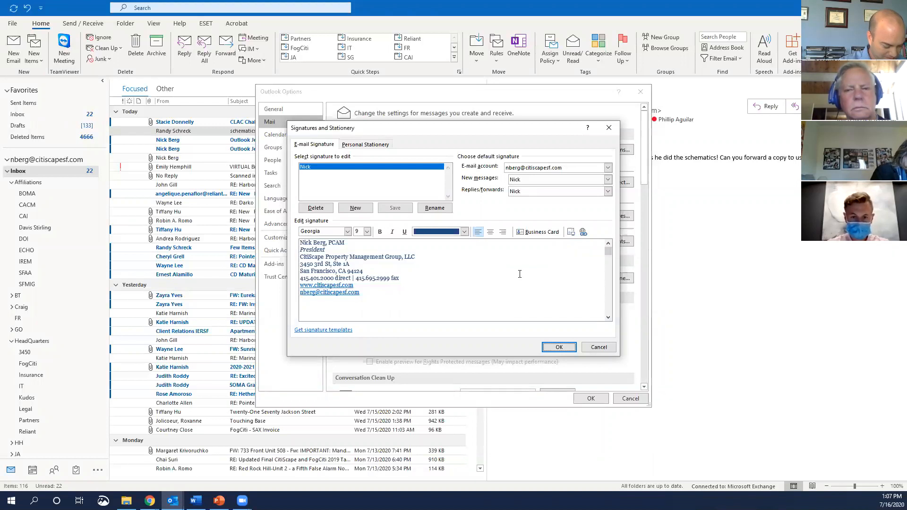
{"action": "left_click", "coordinate": [598, 347]}
{"action": "left_click", "coordinate": [630, 398]}
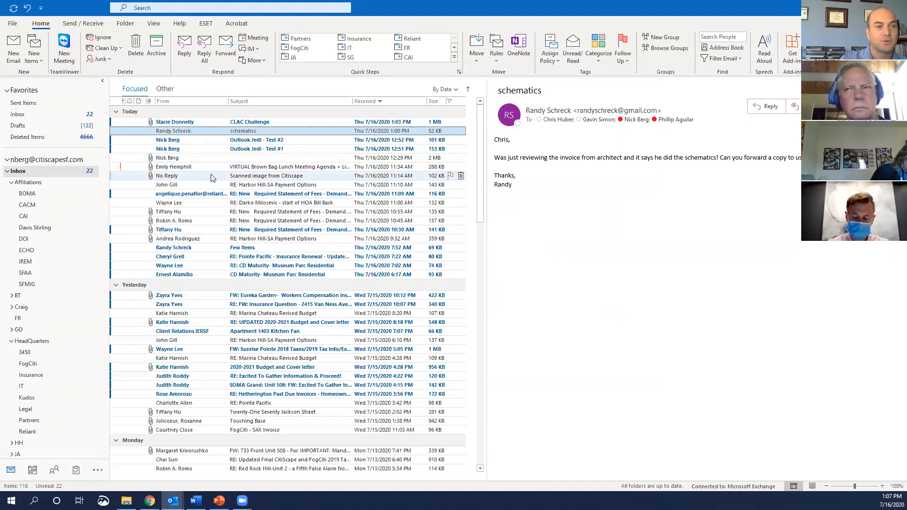
- Show the available Reading Pane positions without changing the current one
{"action": "left_click", "coordinate": [154, 25]}
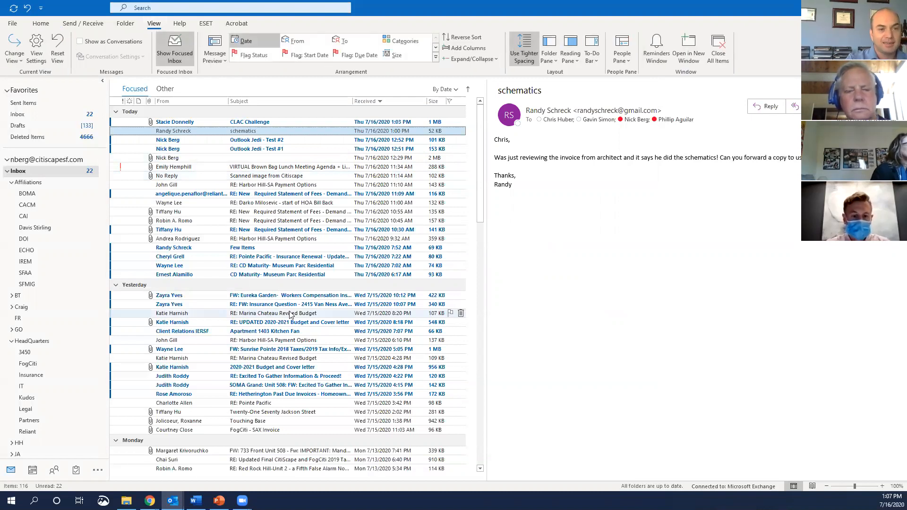
{"action": "left_click", "coordinate": [571, 58]}
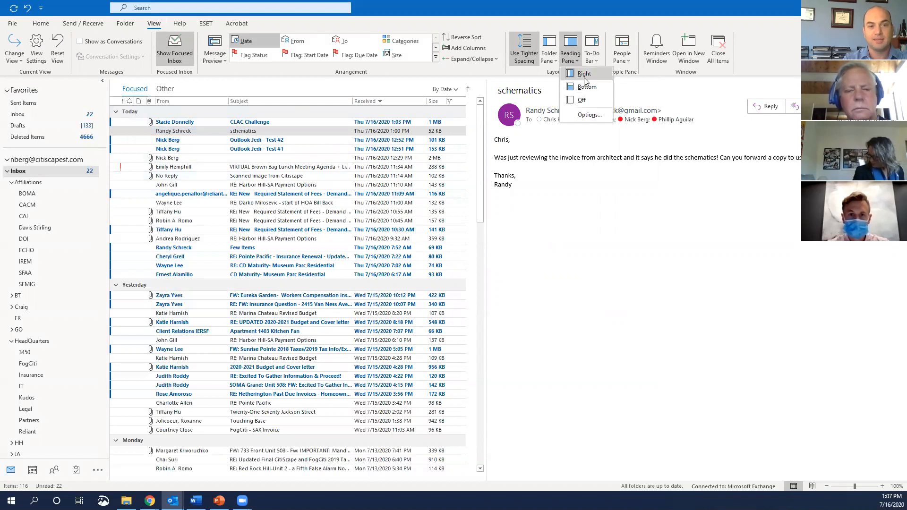
{"action": "left_click", "coordinate": [581, 59]}
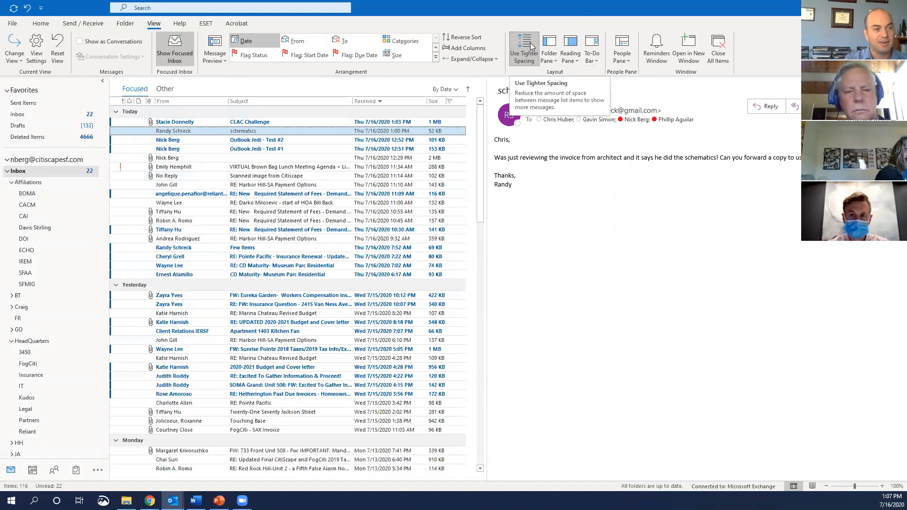
- Turn off tighter spacing in the message list, look over the inbox, and turn it back on
{"action": "left_click", "coordinate": [530, 44]}
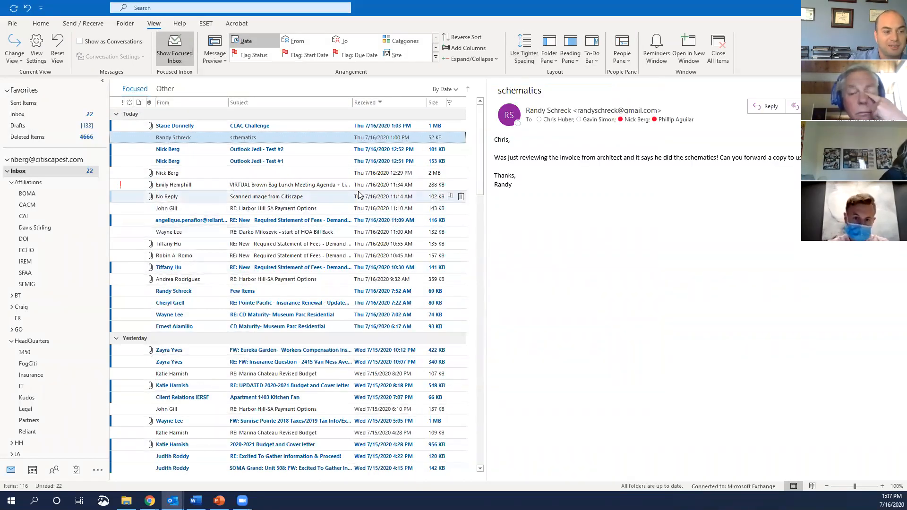
{"action": "scroll", "coordinate": [357, 208], "scroll_direction": "down", "scroll_amount": 5}
{"action": "scroll", "coordinate": [358, 223], "scroll_direction": "up", "scroll_amount": 5}
{"action": "left_click", "coordinate": [523, 54]}
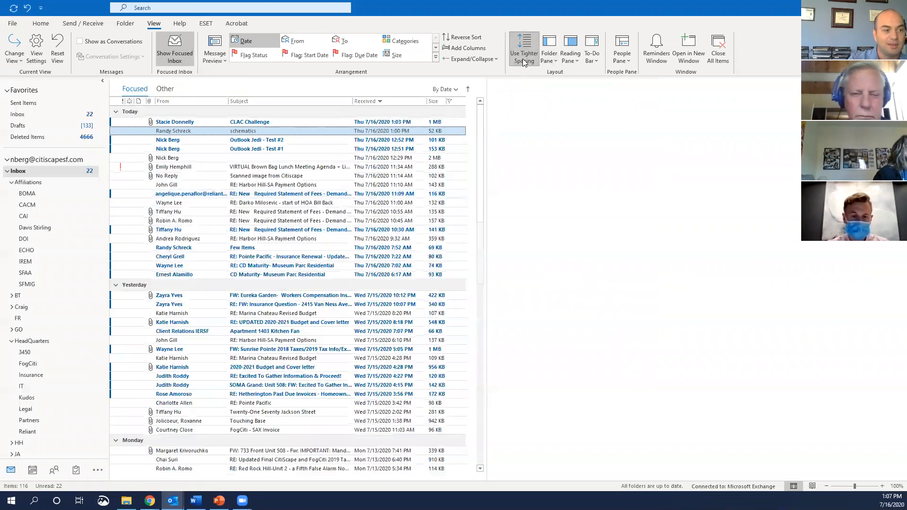
- Set Message Preview to 1 Line for the current folder only
{"action": "left_click", "coordinate": [220, 49]}
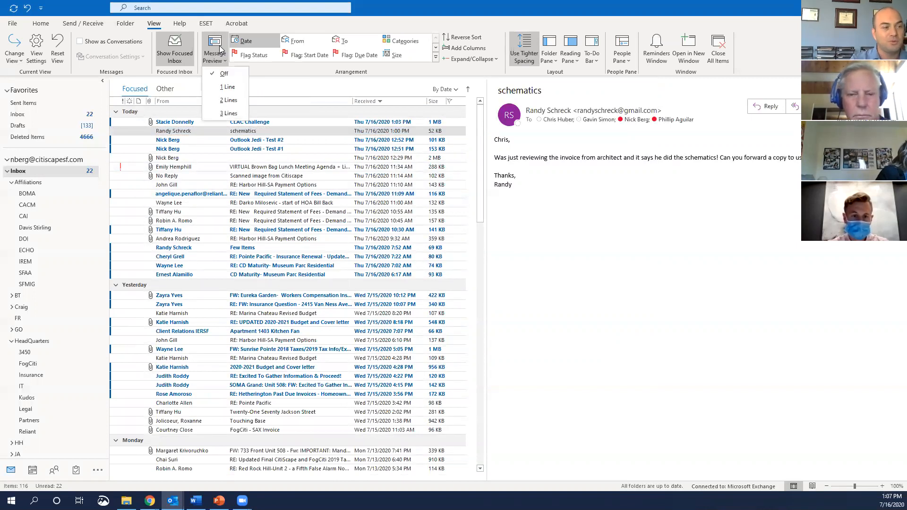
{"action": "left_click", "coordinate": [228, 88]}
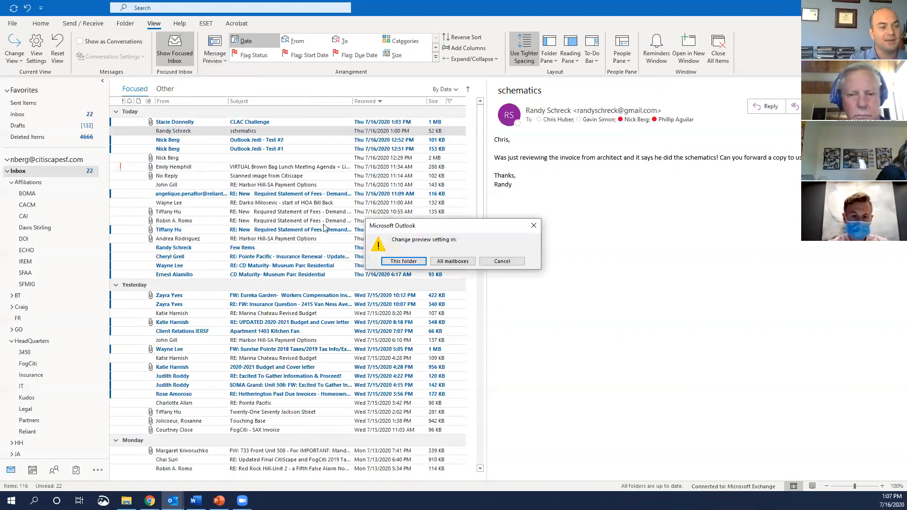
{"action": "left_click", "coordinate": [403, 261]}
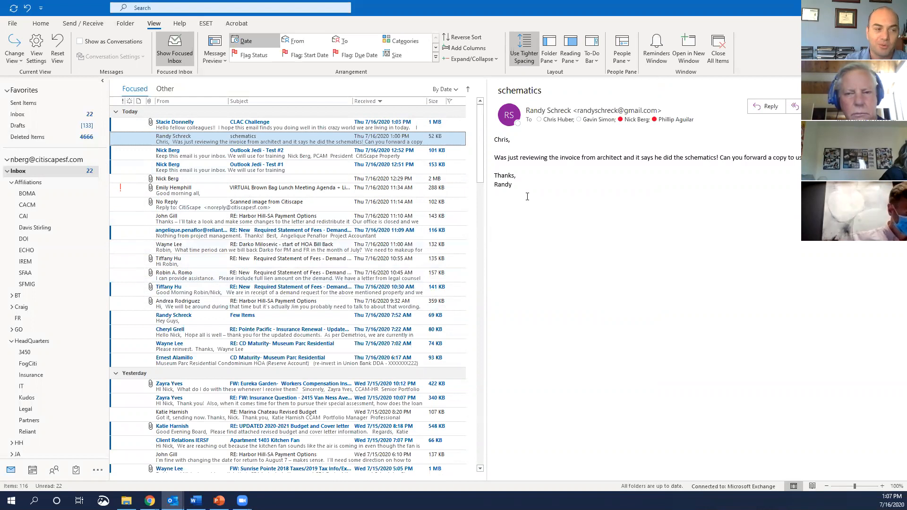
- Switch Message Preview off for the current folder and look over the compact inbox list
{"action": "left_click", "coordinate": [217, 54]}
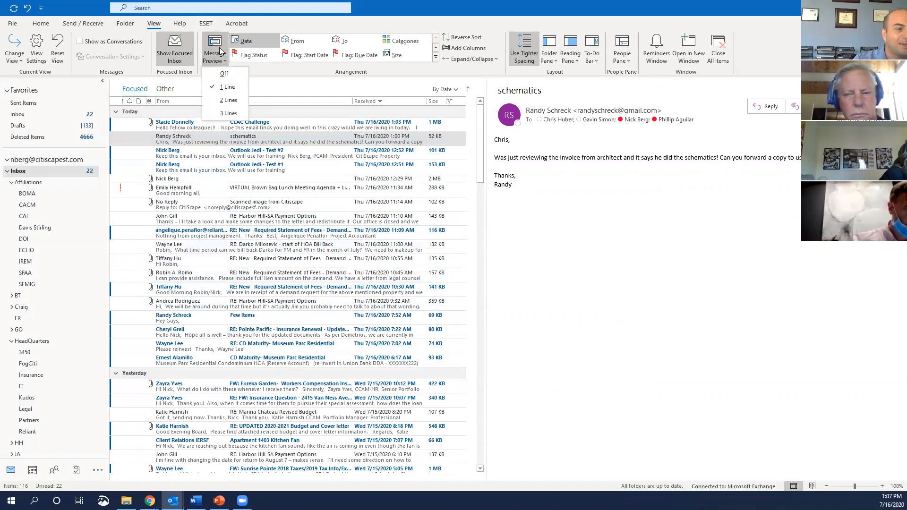
{"action": "left_click", "coordinate": [224, 73]}
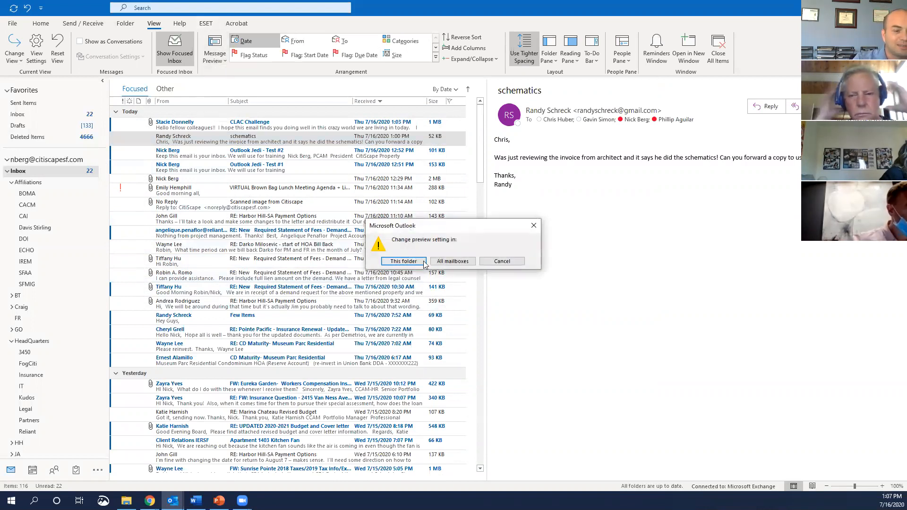
{"action": "left_click", "coordinate": [404, 261]}
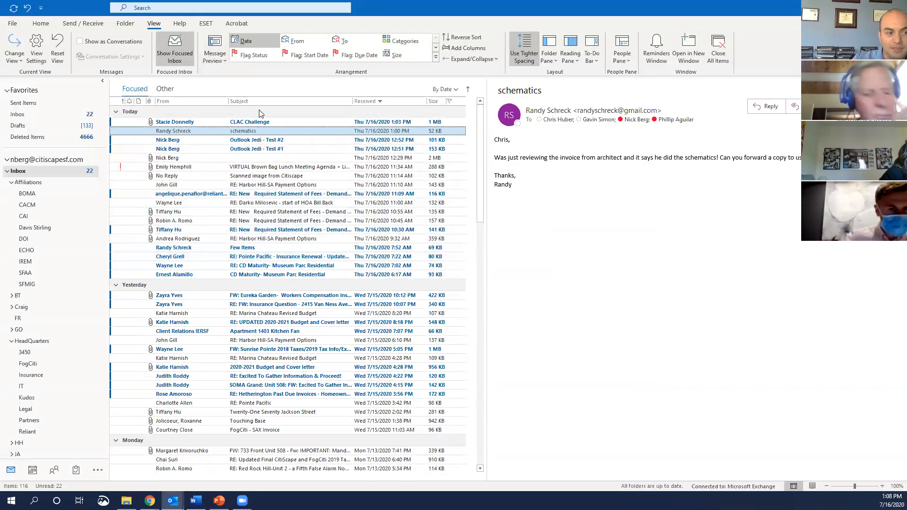
{"action": "scroll", "coordinate": [284, 178], "scroll_direction": "down", "scroll_amount": 3}
{"action": "scroll", "coordinate": [284, 177], "scroll_direction": "up", "scroll_amount": 3}
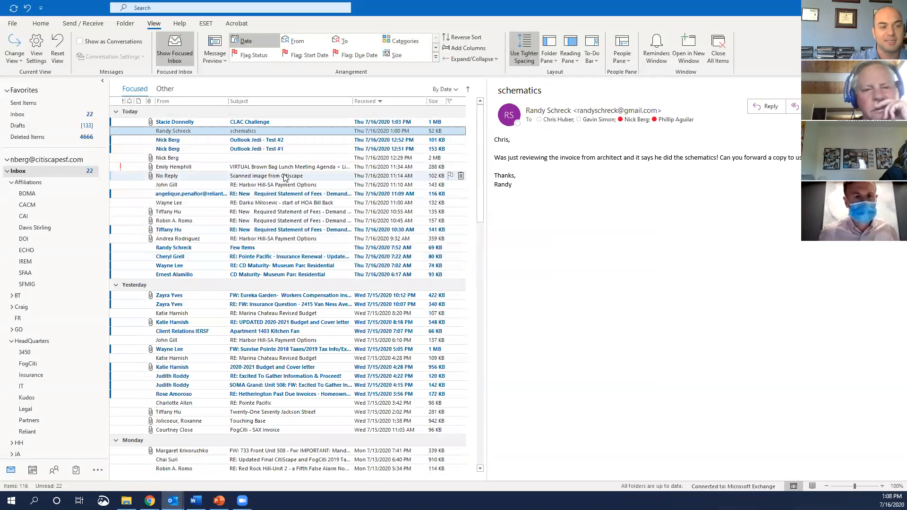
- Page through the Outlook Jedi - Test #1 message in the reading pane and move to Outlook Jedi - Test #2
{"action": "left_click", "coordinate": [288, 151]}
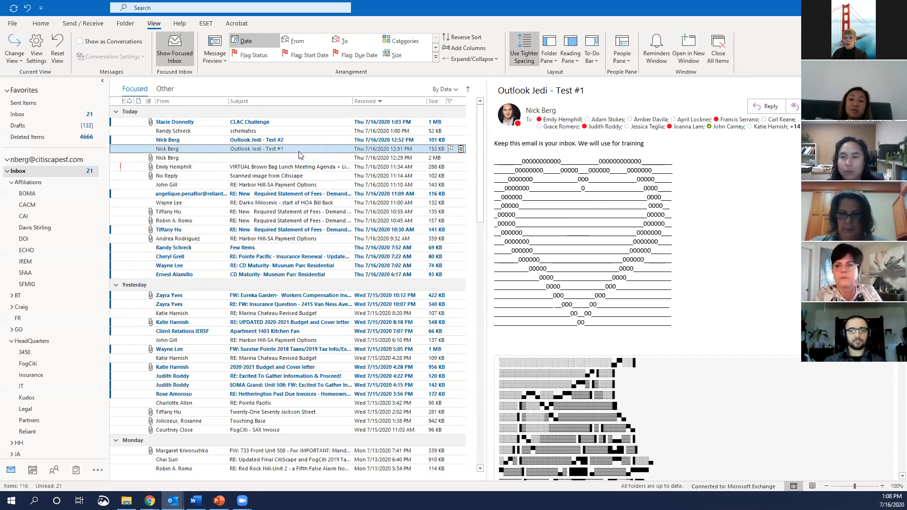
{"action": "key", "text": "space"}
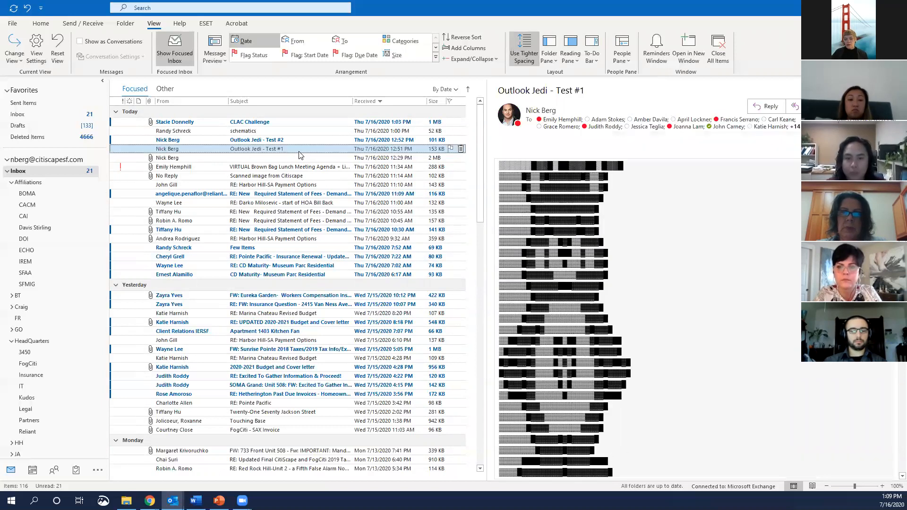
{"action": "key", "text": "Up"}
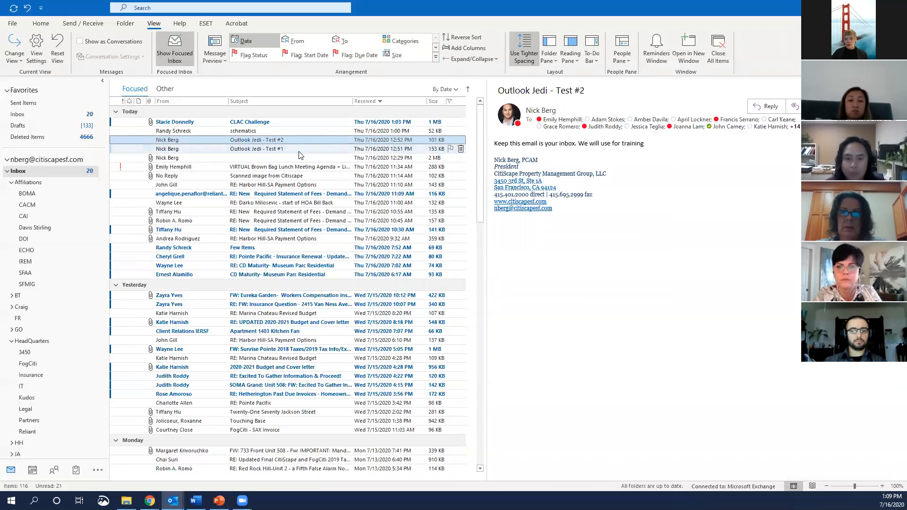
- Look through the full body of Outlook Jedi - Test #1, switching briefly to Outlook Jedi - Test #2 and back
{"action": "left_click", "coordinate": [253, 150]}
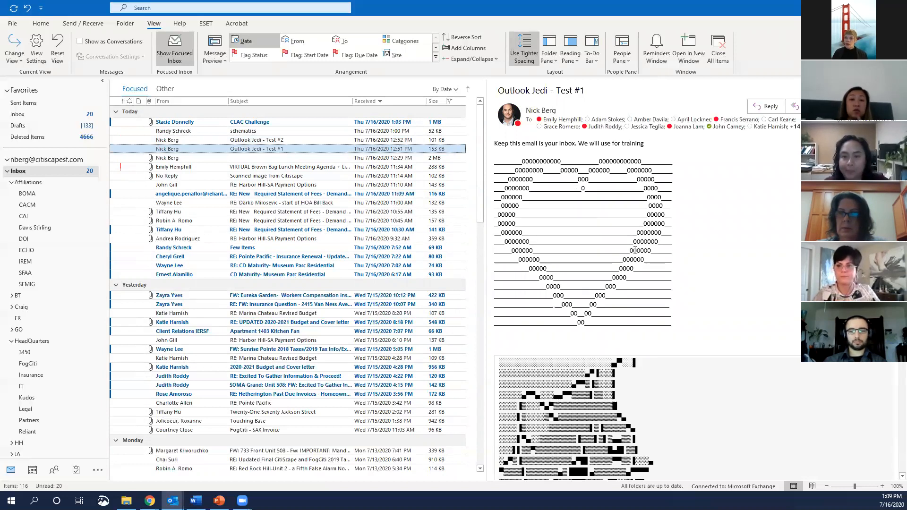
{"action": "scroll", "coordinate": [635, 250], "scroll_direction": "down", "scroll_amount": 10}
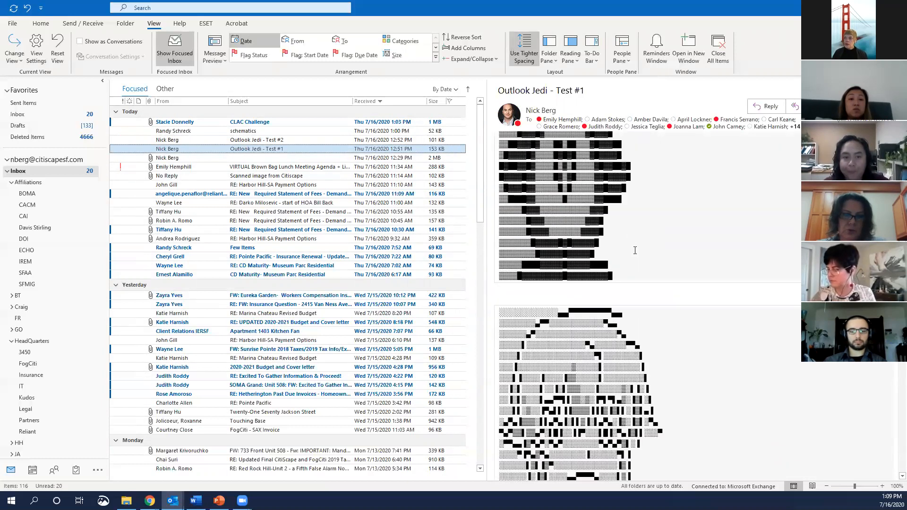
{"action": "scroll", "coordinate": [635, 250], "scroll_direction": "down", "scroll_amount": 5}
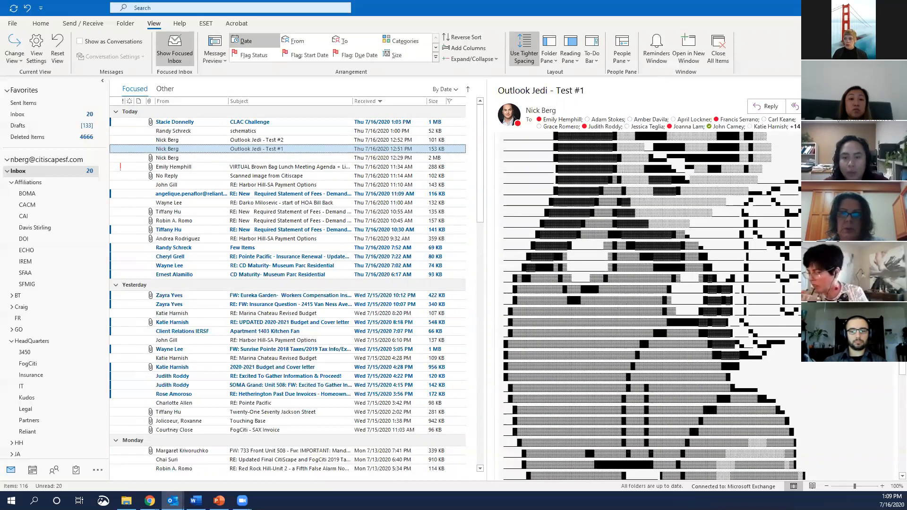
{"action": "scroll", "coordinate": [491, 155], "scroll_direction": "down", "scroll_amount": 10}
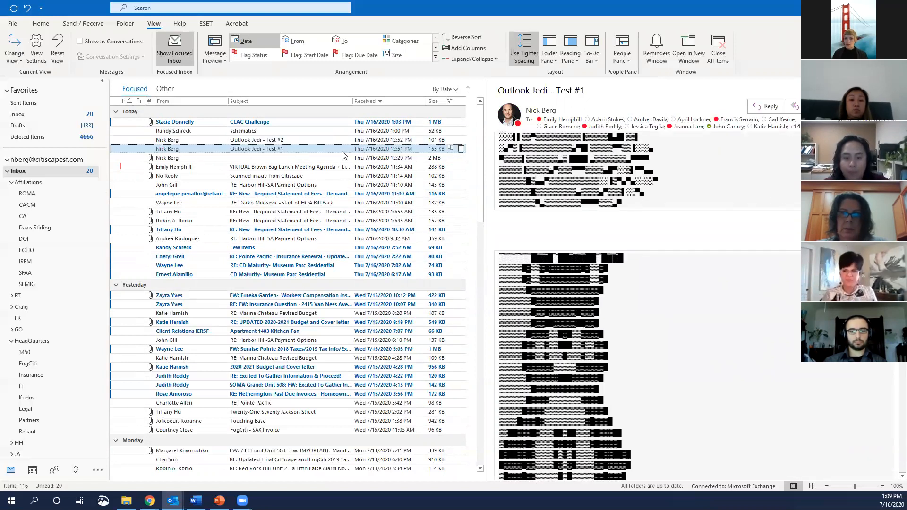
{"action": "left_click", "coordinate": [311, 139]}
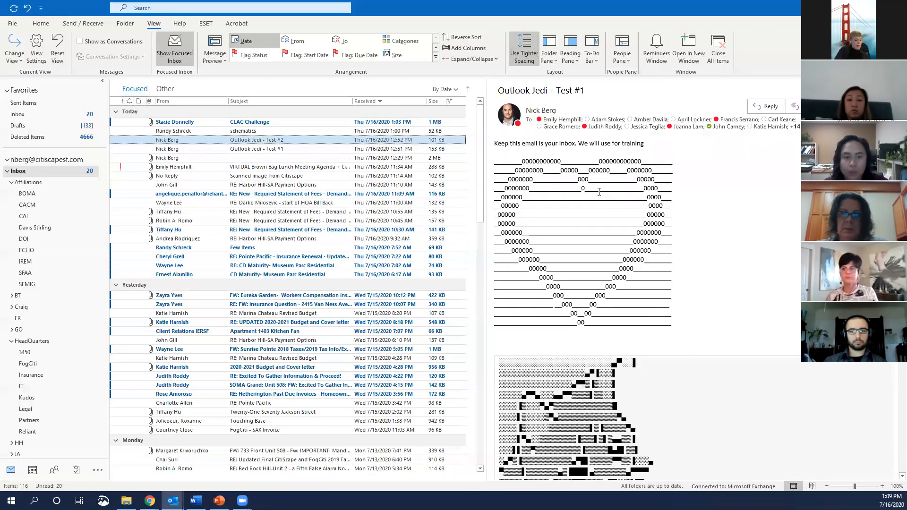
{"action": "left_click", "coordinate": [310, 149]}
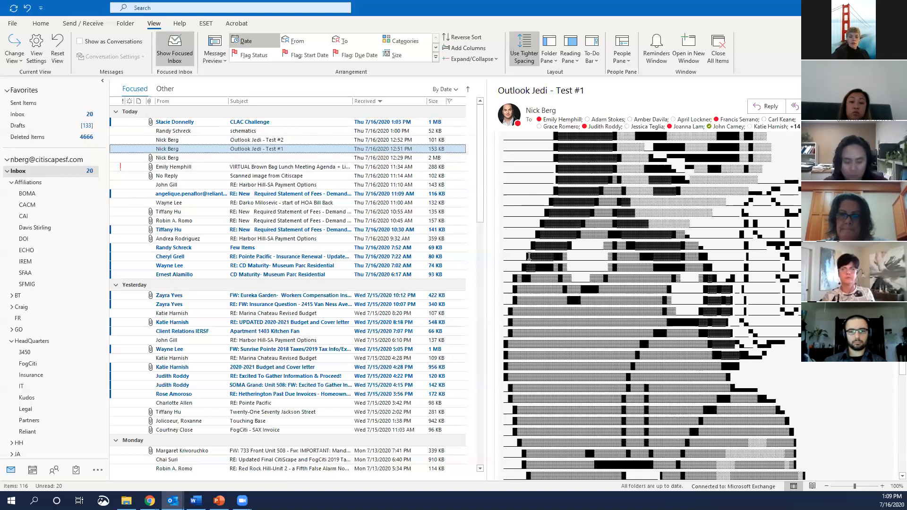
- Delete the non-adjacent messages Outlook Jedi - Test #2 and the untitled one from 12:29 PM together
{"action": "left_click", "coordinate": [281, 141]}
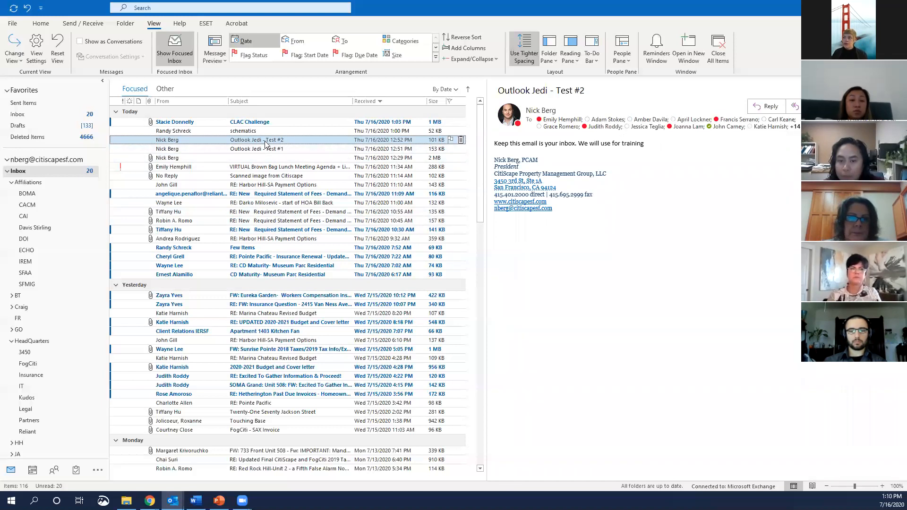
{"action": "left_click", "coordinate": [275, 160]}
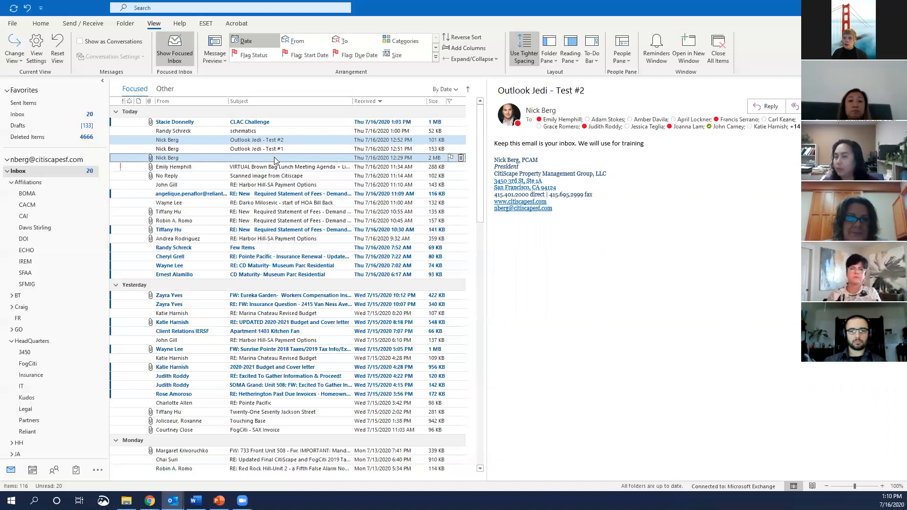
{"action": "left_click_drag", "start_coordinate": [170, 143], "coordinate": [249, 146]}
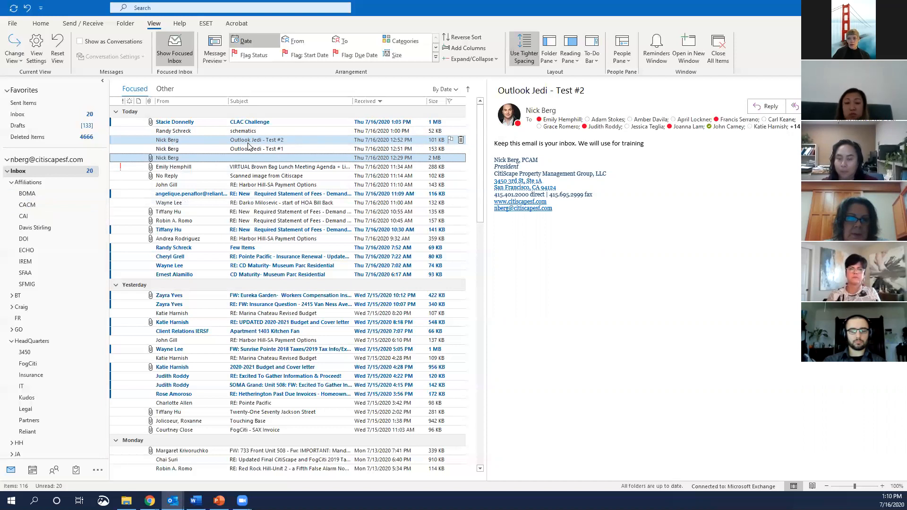
{"action": "key", "text": "Delete"}
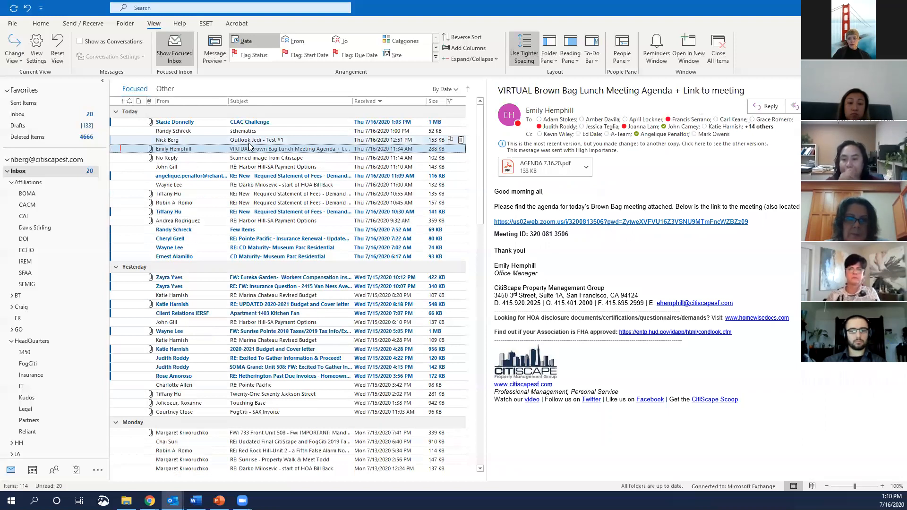
- Multi-select CLAC Challenge and five other non-adjacent messages across Today and Yesterday, and reduce the selection to CLAC Challenge alone
{"action": "left_click", "coordinate": [249, 140]}
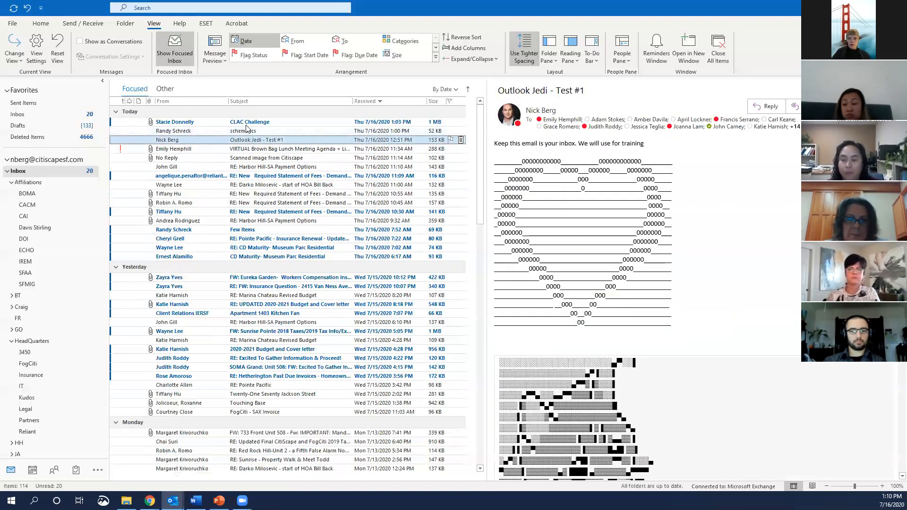
{"action": "left_click", "coordinate": [245, 122]}
{"action": "left_click", "coordinate": [246, 148]}
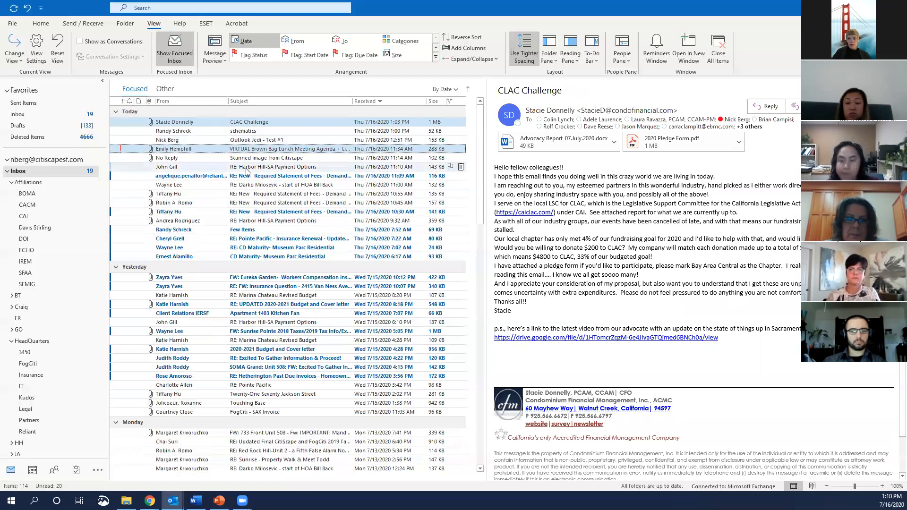
{"action": "left_click", "coordinate": [247, 194], "text": "ctrl"}
{"action": "left_click", "coordinate": [250, 230], "text": "ctrl"}
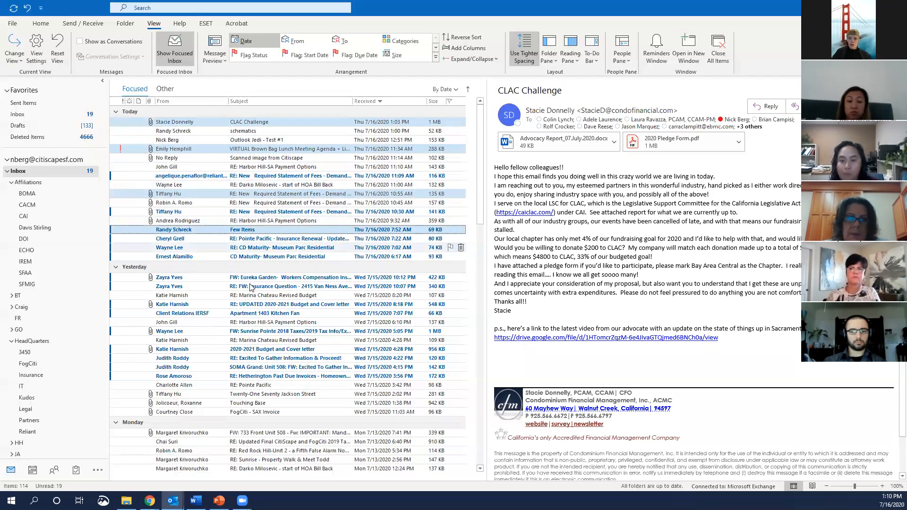
{"action": "left_click", "coordinate": [250, 323], "text": "ctrl"}
{"action": "left_click", "coordinate": [251, 296], "text": "ctrl"}
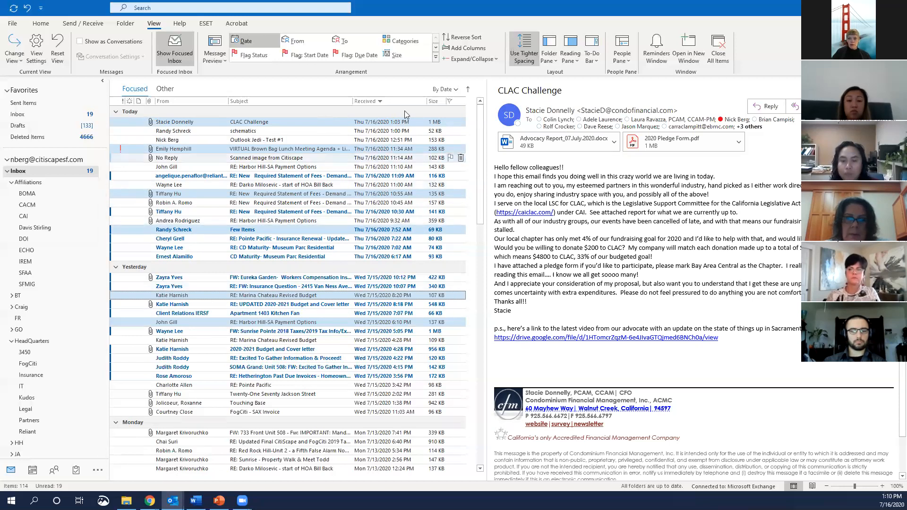
{"action": "left_click", "coordinate": [304, 124]}
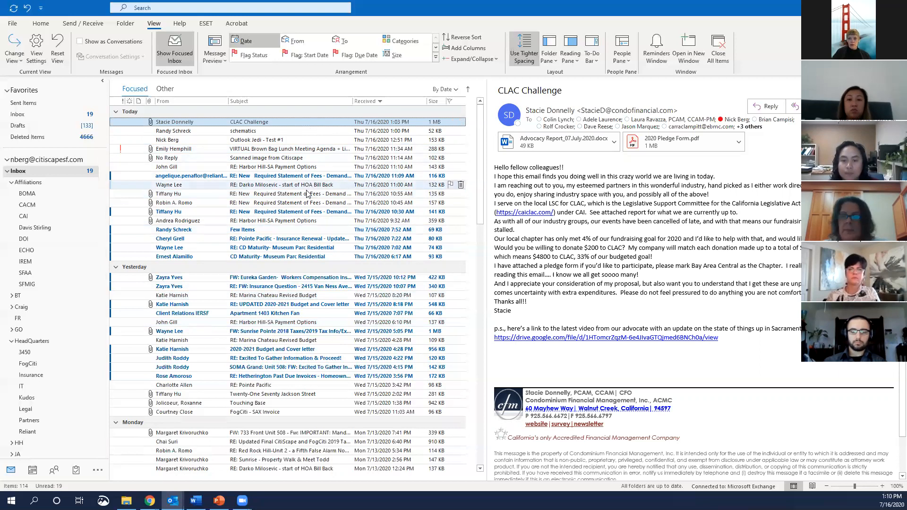
- Select the three adjacent RE: New Required Statement of Fees messages from 10:30 to 10:55 AM and move them to the HeadQuarters folder
{"action": "left_click", "coordinate": [305, 213]}
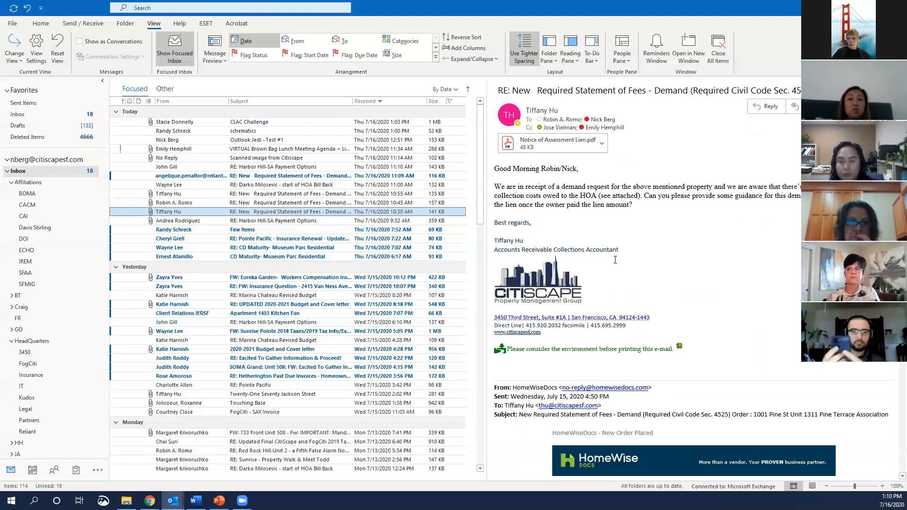
{"action": "key", "text": "shift+Up"}
{"action": "key", "text": "shift+Up"}
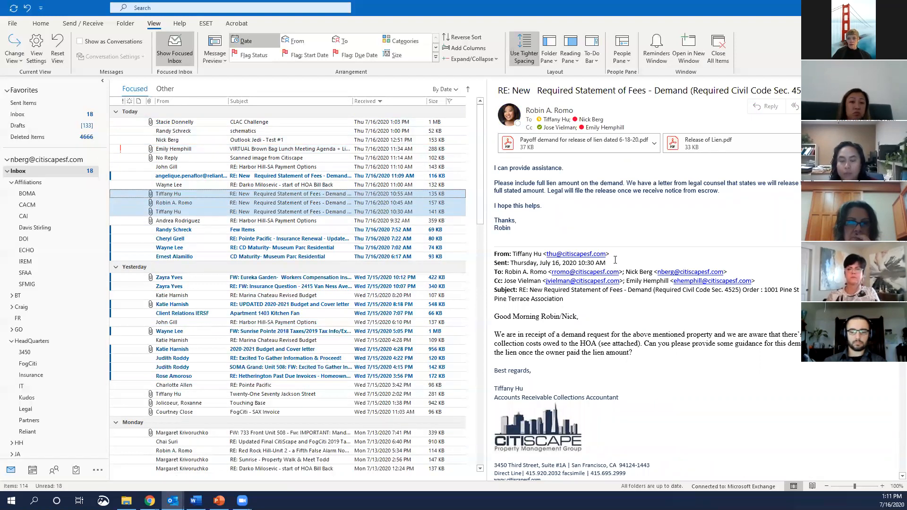
{"action": "left_click_drag", "start_coordinate": [180, 197], "coordinate": [56, 348]}
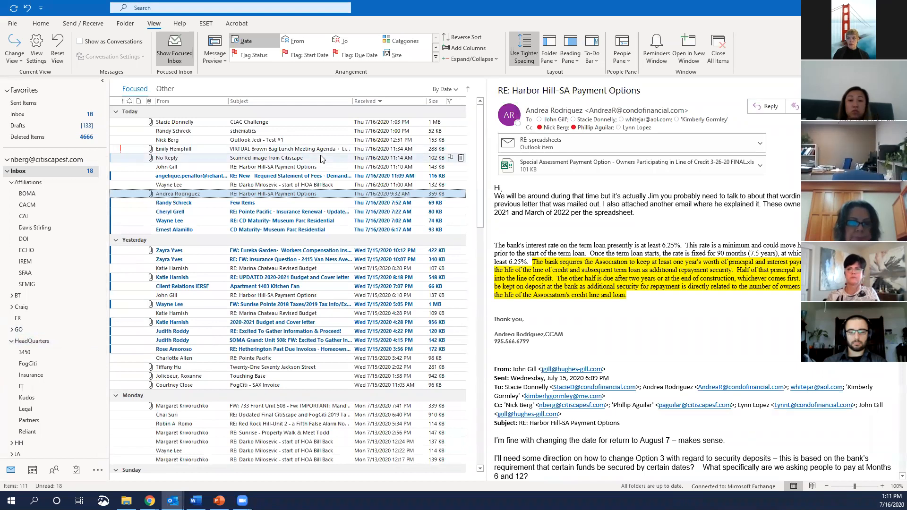
- Start a reply to the sender of Outlook Jedi - Test #1 and close it unsent
{"action": "left_click", "coordinate": [295, 139]}
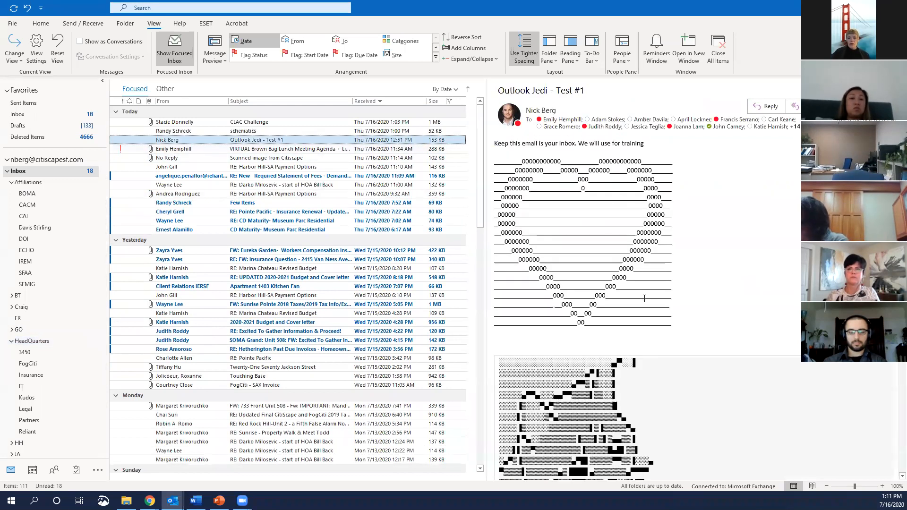
{"action": "left_click", "coordinate": [654, 259]}
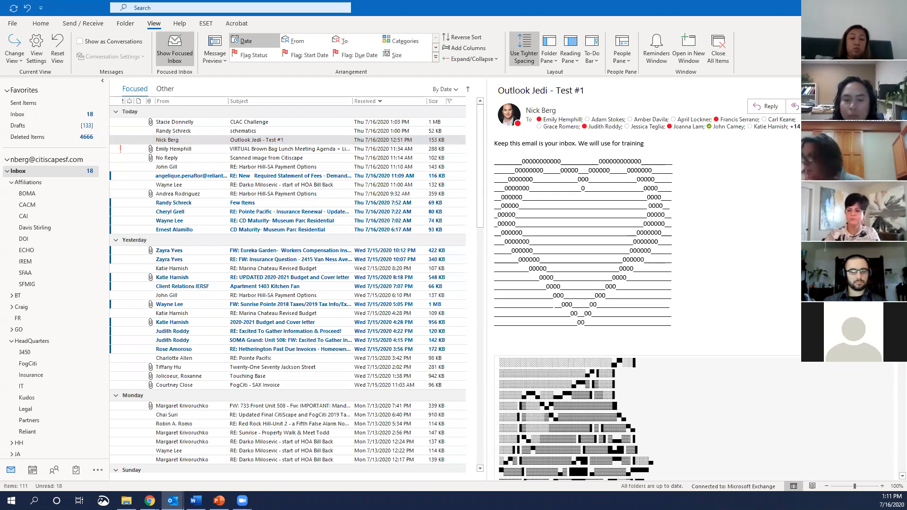
{"action": "key", "text": "ctrl+r"}
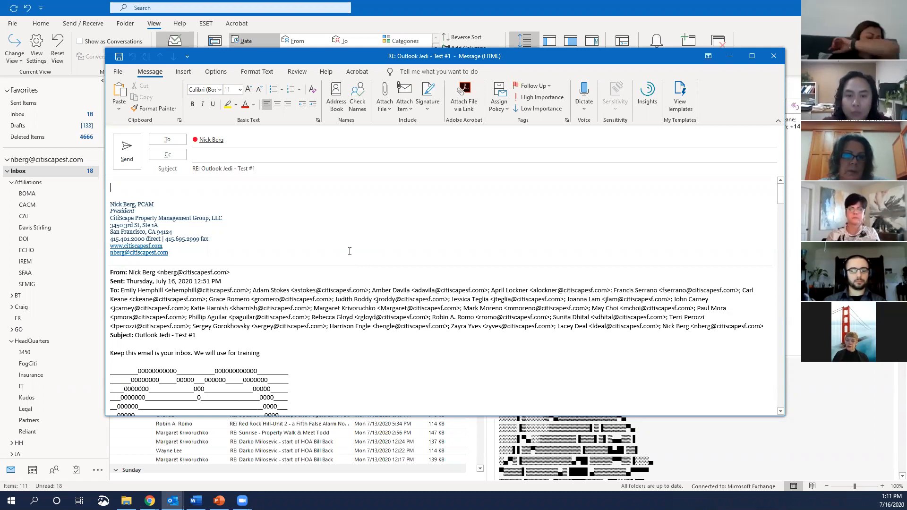
{"action": "left_click", "coordinate": [774, 56]}
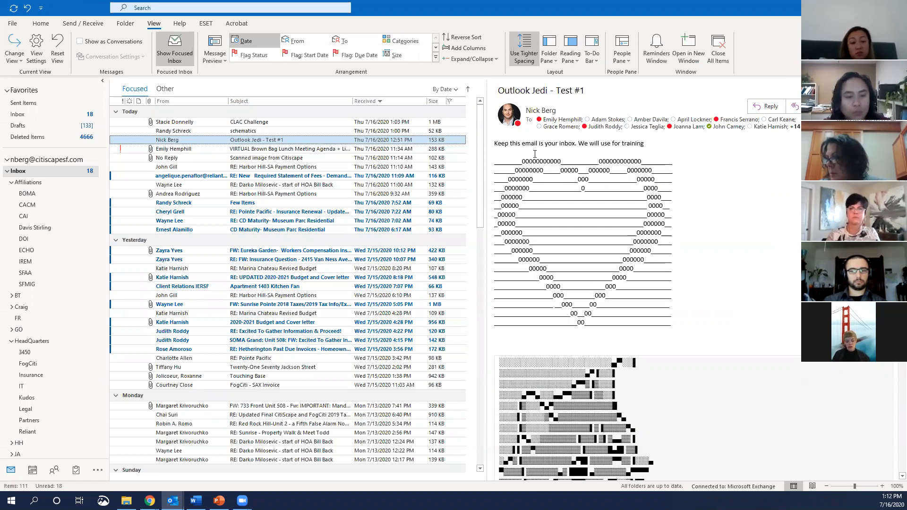
- Start a reply to all for Outlook Jedi - Test #1 and copy the sender's e-mail address from the quoted header into the body
{"action": "key", "text": "ctrl+r"}
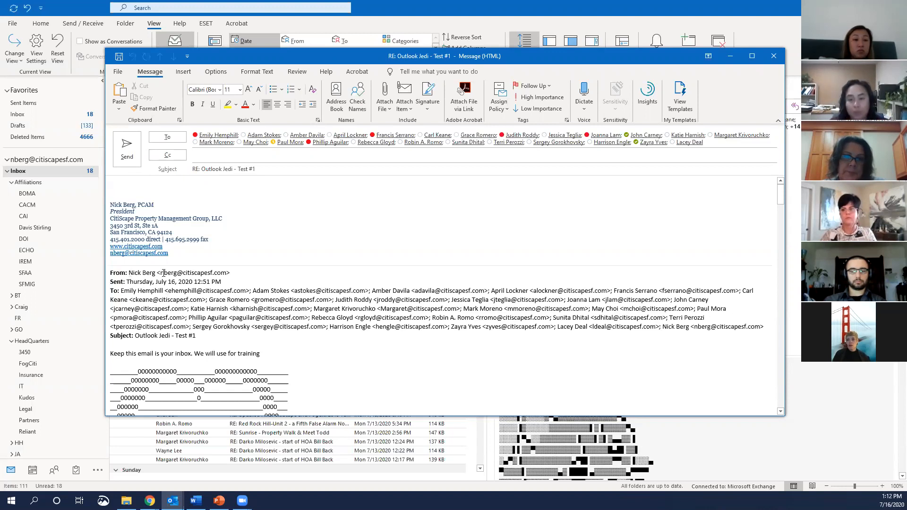
{"action": "double_click", "coordinate": [207, 273]}
{"action": "key", "text": "ctrl+c"}
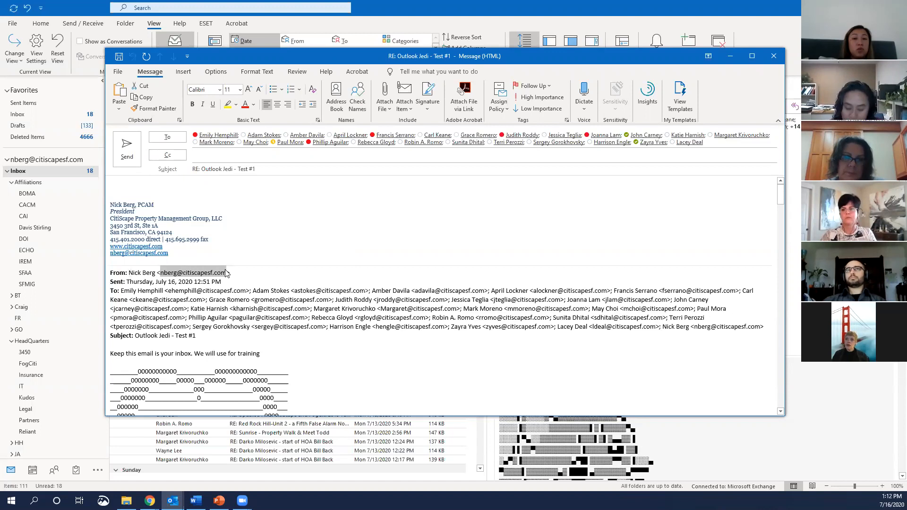
{"action": "left_click", "coordinate": [157, 186]}
{"action": "key", "text": "ctrl+v"}
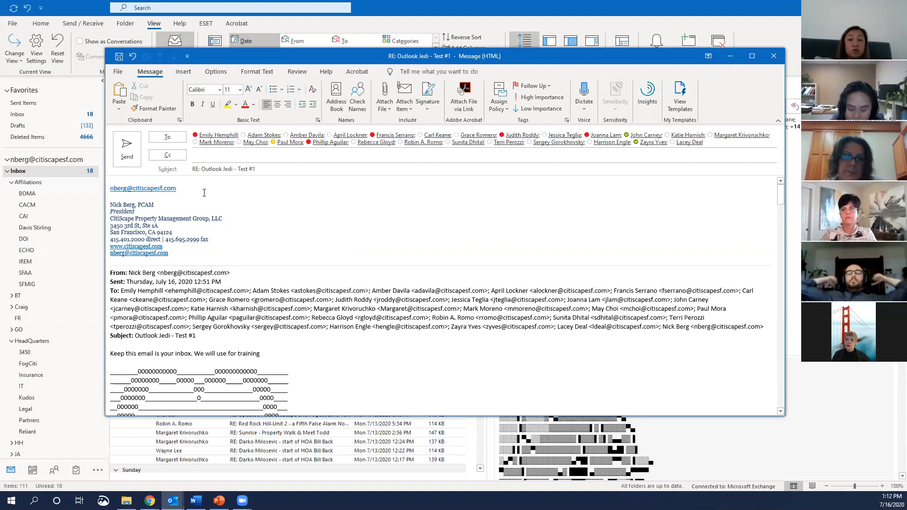
- Delete the pasted e-mail address line above the signature in the reply
{"action": "left_click", "coordinate": [203, 193]}
{"action": "triple_click", "coordinate": [130, 184]}
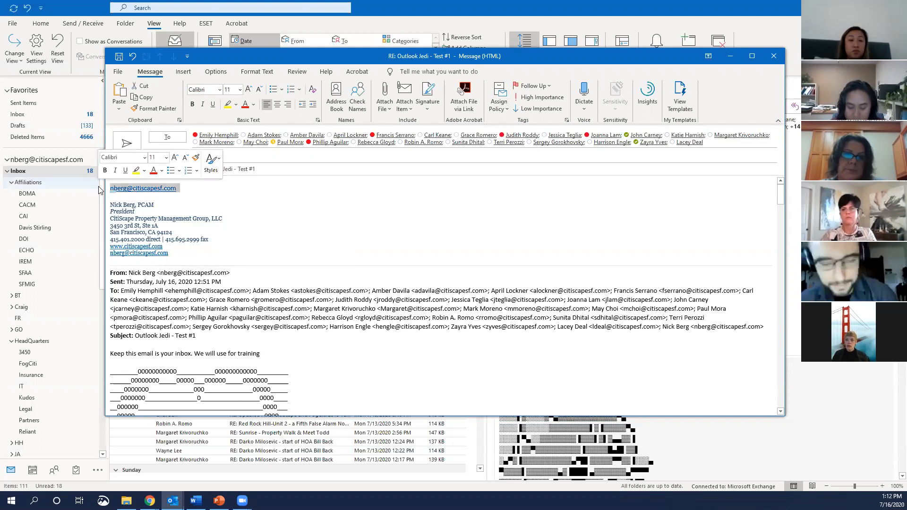
{"action": "key", "text": "Delete"}
- Cut the sender's e-mail address from the quoted From line, paste it above the signature, and discard the reply without saving
{"action": "left_click_drag", "start_coordinate": [157, 264], "coordinate": [226, 266]}
{"action": "left_click", "coordinate": [163, 263]}
{"action": "left_click_drag", "start_coordinate": [160, 263], "coordinate": [227, 265]}
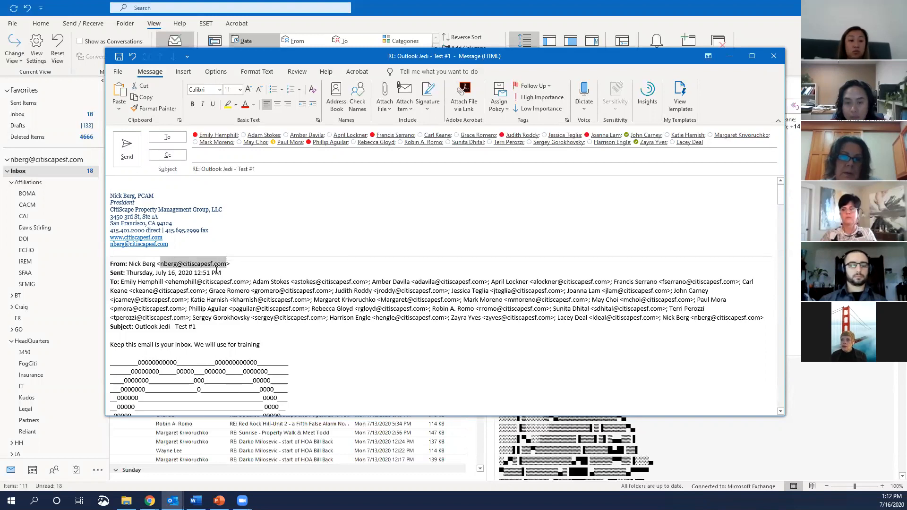
{"action": "key", "text": "ctrl+x"}
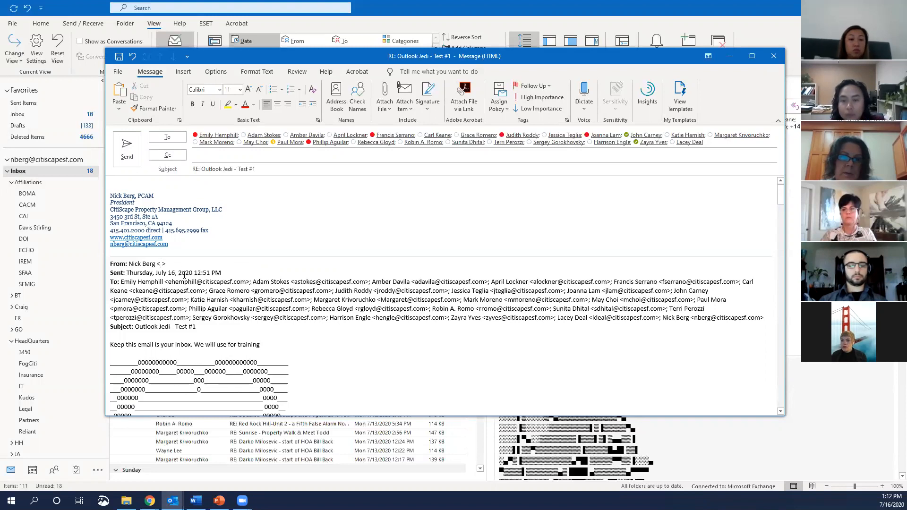
{"action": "left_click", "coordinate": [125, 181]}
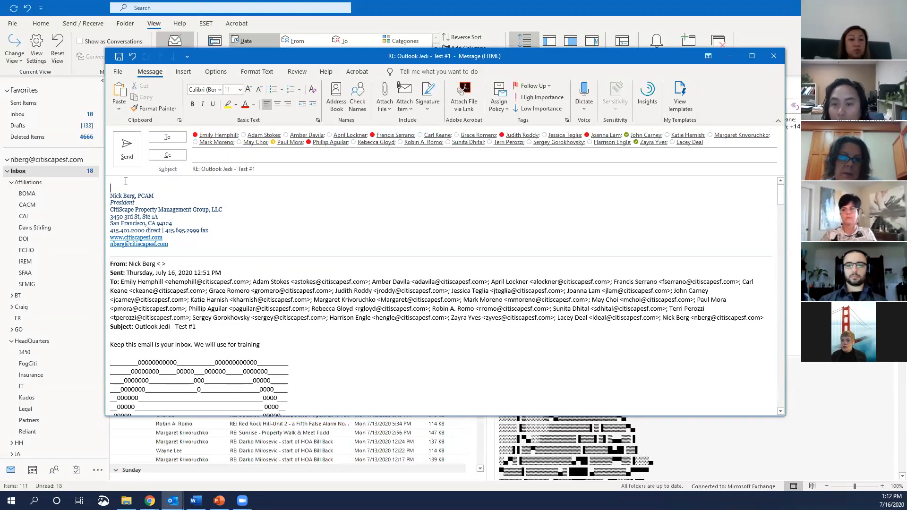
{"action": "key", "text": "ctrl+v"}
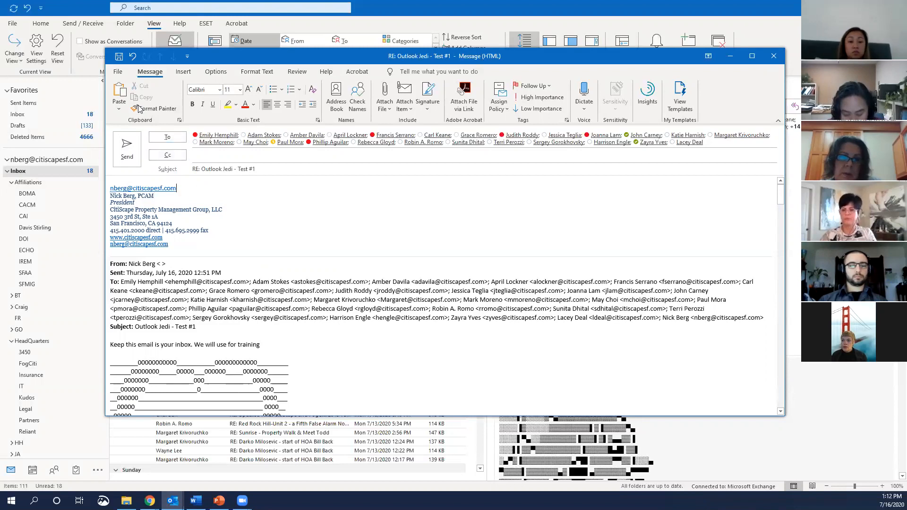
{"action": "left_click", "coordinate": [771, 56]}
{"action": "left_click", "coordinate": [457, 278]}
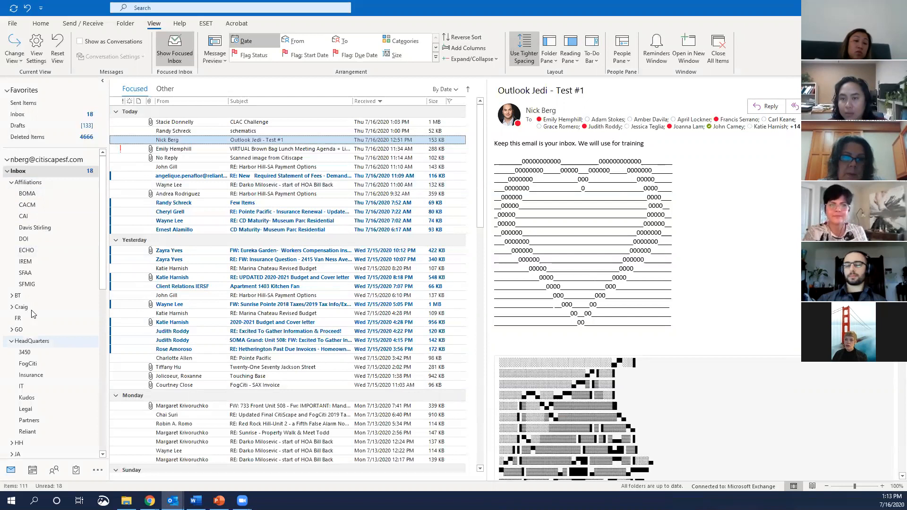
- Look over the Inbox folder tree and open the HeadQuarters folder
{"action": "scroll", "coordinate": [39, 345], "scroll_direction": "down", "scroll_amount": 2}
{"action": "scroll", "coordinate": [37, 330], "scroll_direction": "up", "scroll_amount": 2}
{"action": "scroll", "coordinate": [32, 321], "scroll_direction": "down", "scroll_amount": 5}
{"action": "scroll", "coordinate": [33, 326], "scroll_direction": "up", "scroll_amount": 4}
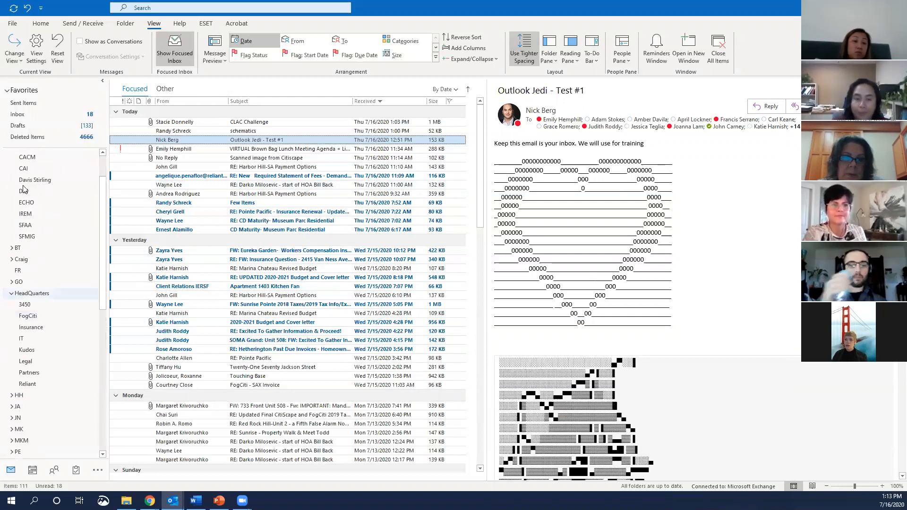
{"action": "scroll", "coordinate": [38, 254], "scroll_direction": "up", "scroll_amount": 2}
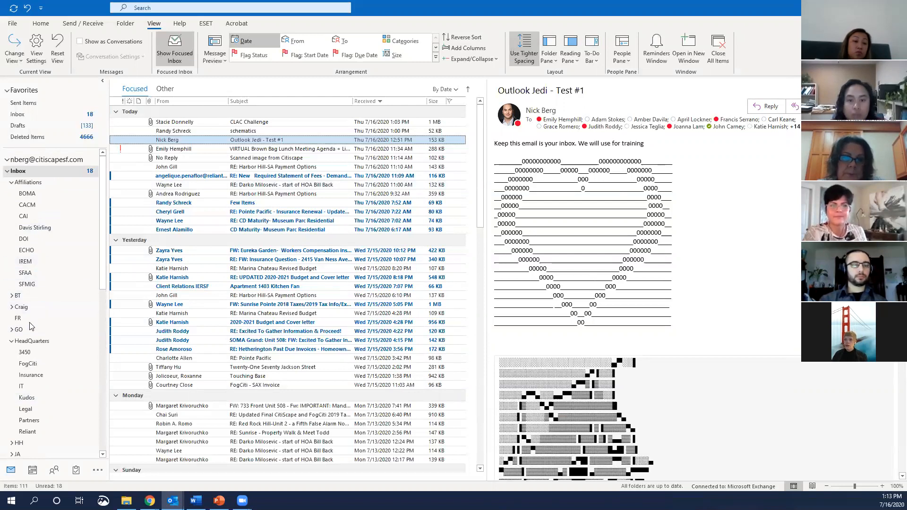
{"action": "left_click", "coordinate": [34, 342]}
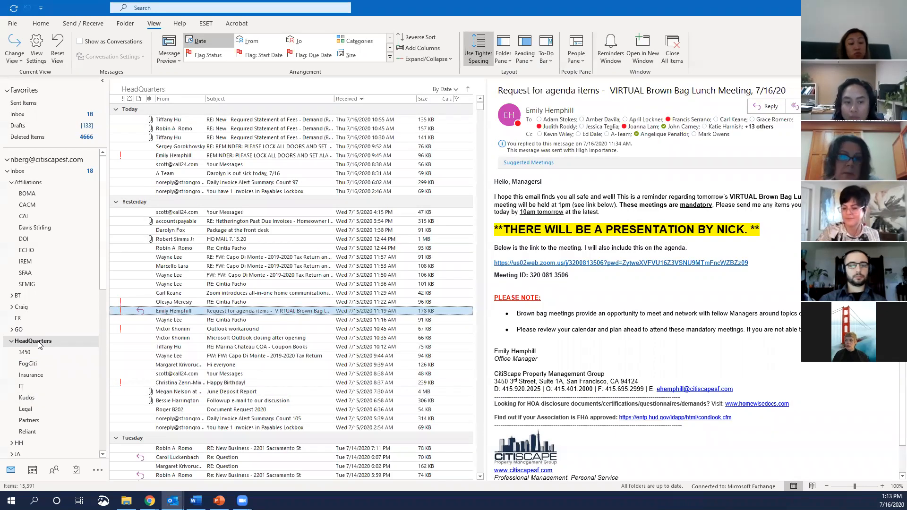
- Create a subfolder named Newsletters under the HeadQuarters folder
{"action": "right_click", "coordinate": [40, 345]}
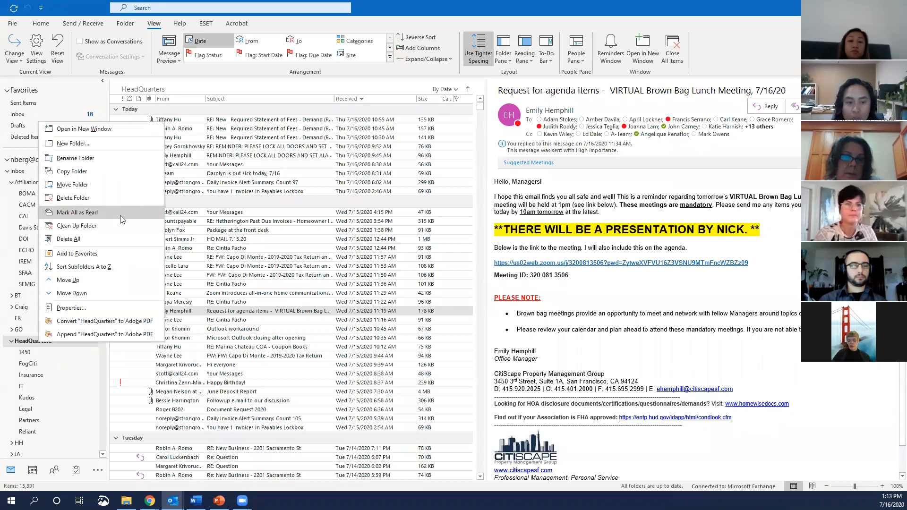
{"action": "left_click", "coordinate": [76, 143]}
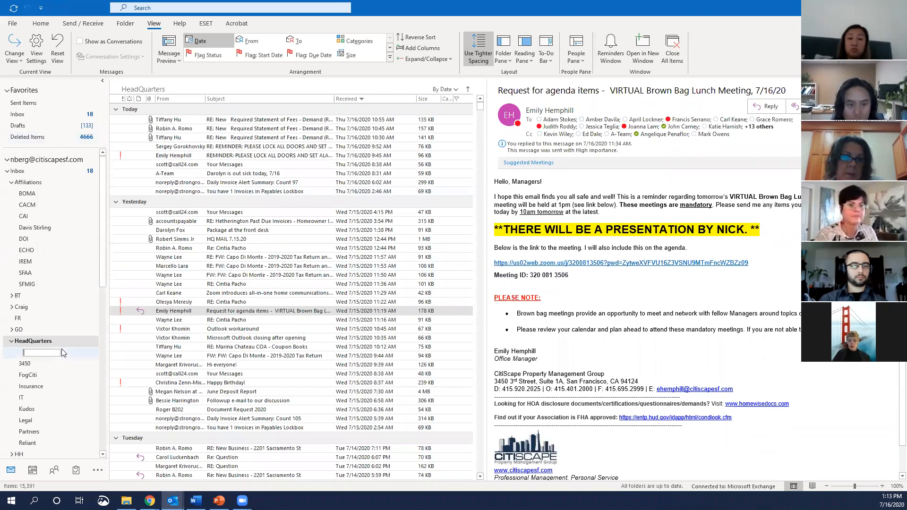
{"action": "type", "text": "New"}
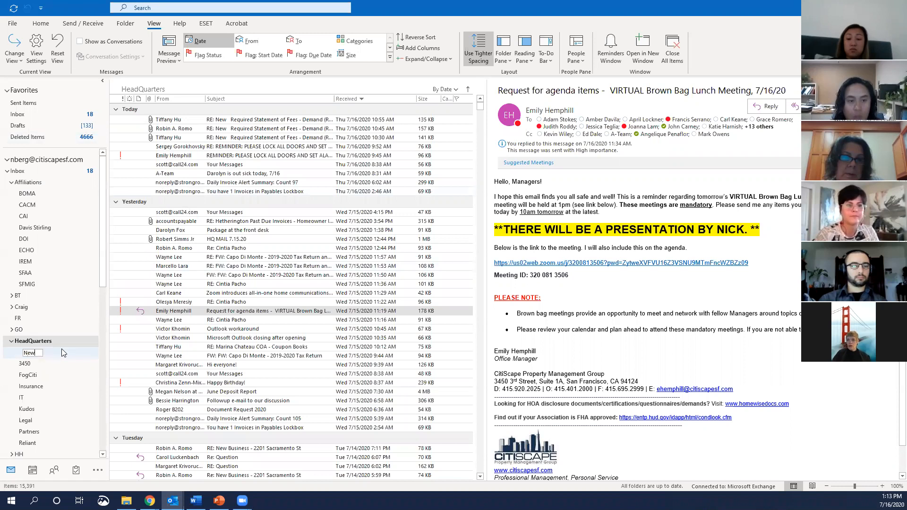
{"action": "type", "text": "sletters"}
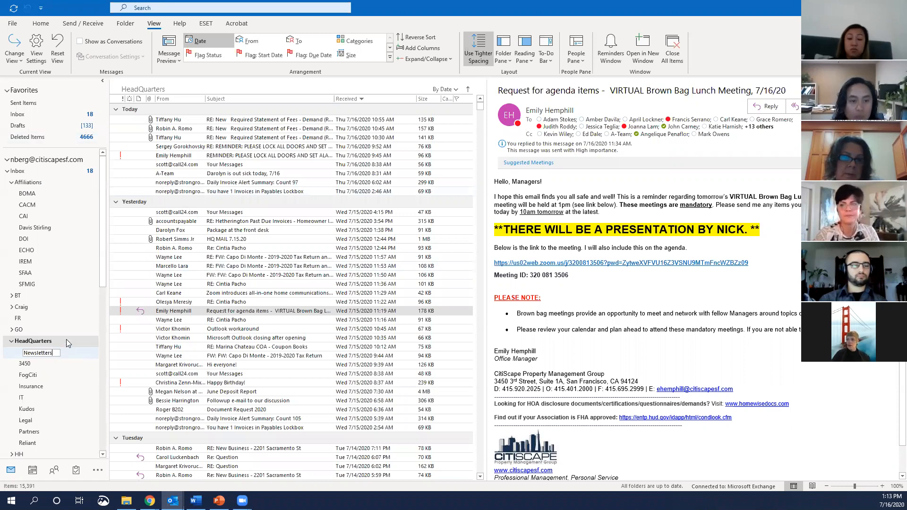
{"action": "left_click", "coordinate": [72, 340]}
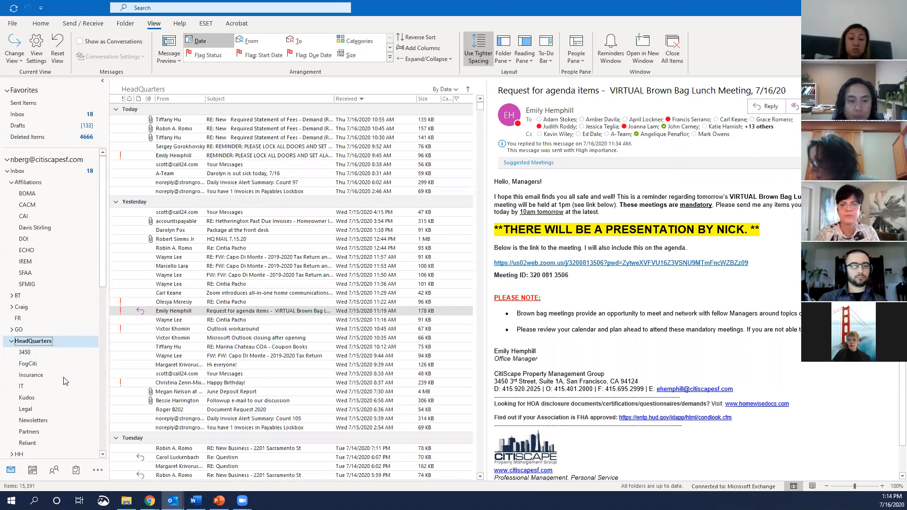
- Open the Newsletters folder under HeadQuarters and return to the start of the folder tree
{"action": "scroll", "coordinate": [50, 397], "scroll_direction": "down", "scroll_amount": 1}
{"action": "left_click", "coordinate": [49, 397]}
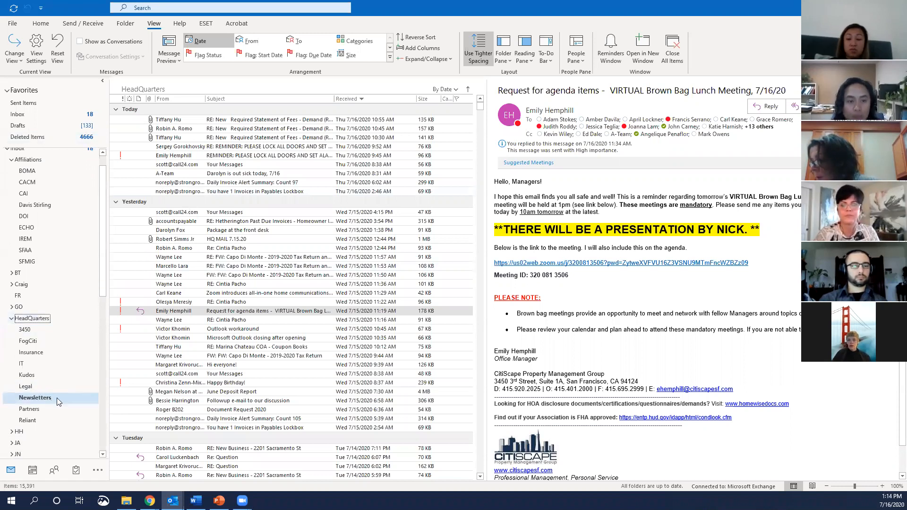
{"action": "scroll", "coordinate": [61, 179], "scroll_direction": "up", "scroll_amount": 1}
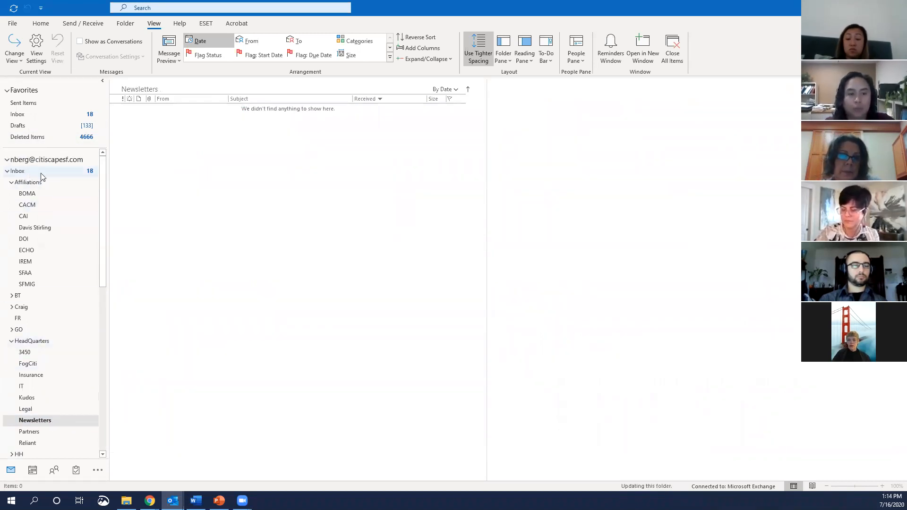
{"action": "right_click", "coordinate": [26, 174]}
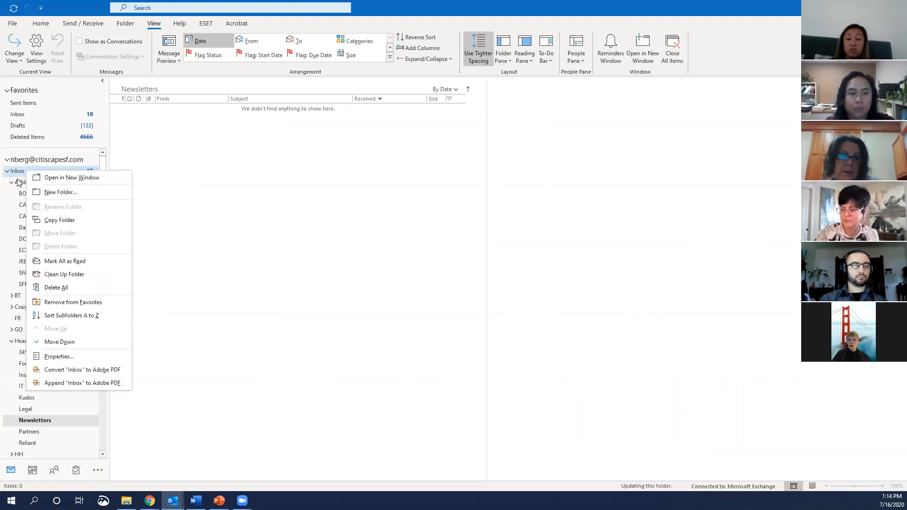
{"action": "left_click", "coordinate": [145, 159]}
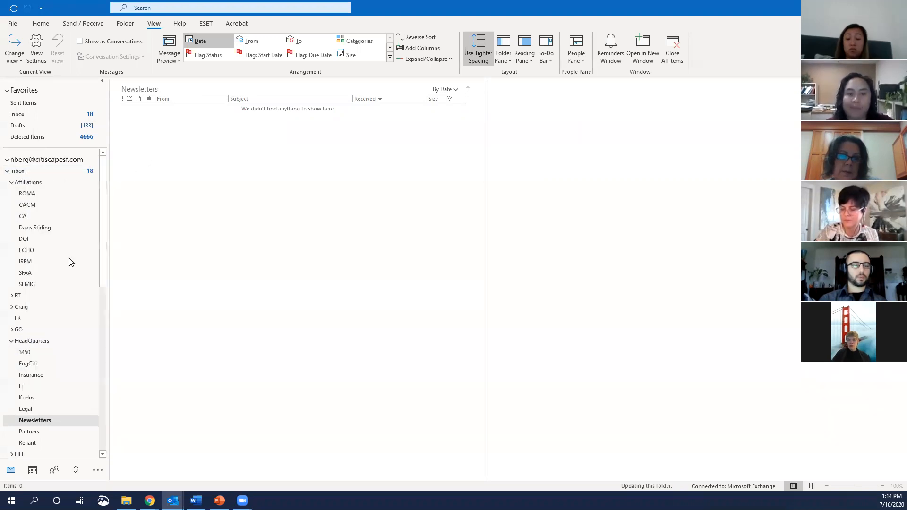
{"action": "scroll", "coordinate": [63, 294], "scroll_direction": "down", "scroll_amount": 2}
{"action": "scroll", "coordinate": [61, 294], "scroll_direction": "down", "scroll_amount": 1}
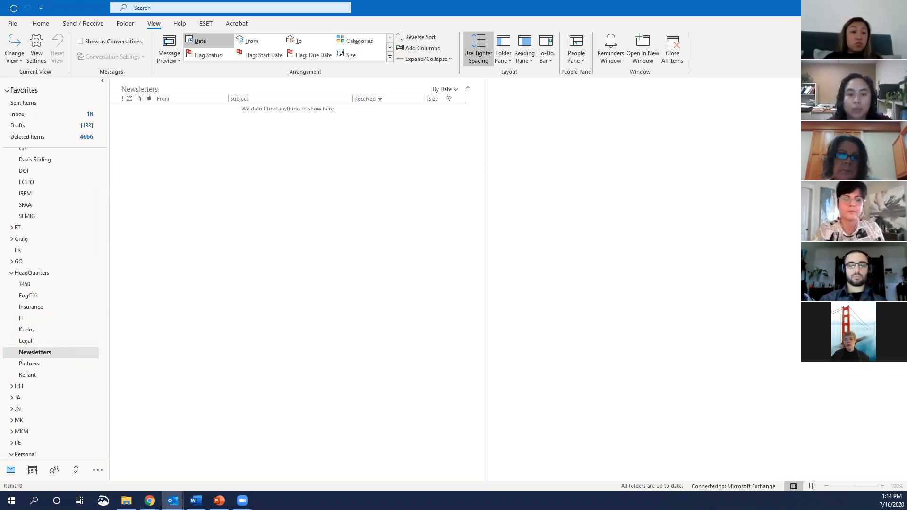
- Return to the Inbox and select the "Outlook Jedi - Test #1" message
{"action": "left_click", "coordinate": [40, 24]}
{"action": "left_click", "coordinate": [70, 25]}
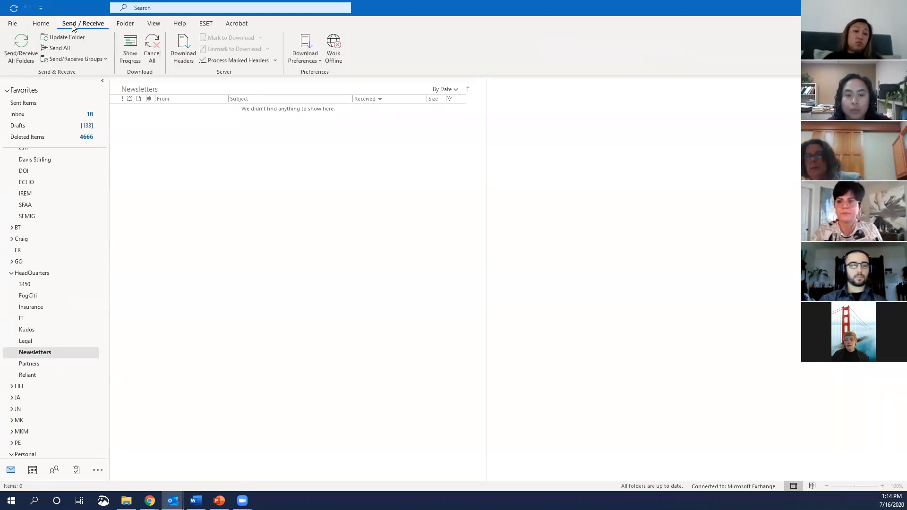
{"action": "left_click", "coordinate": [40, 23]}
{"action": "left_click", "coordinate": [31, 114]}
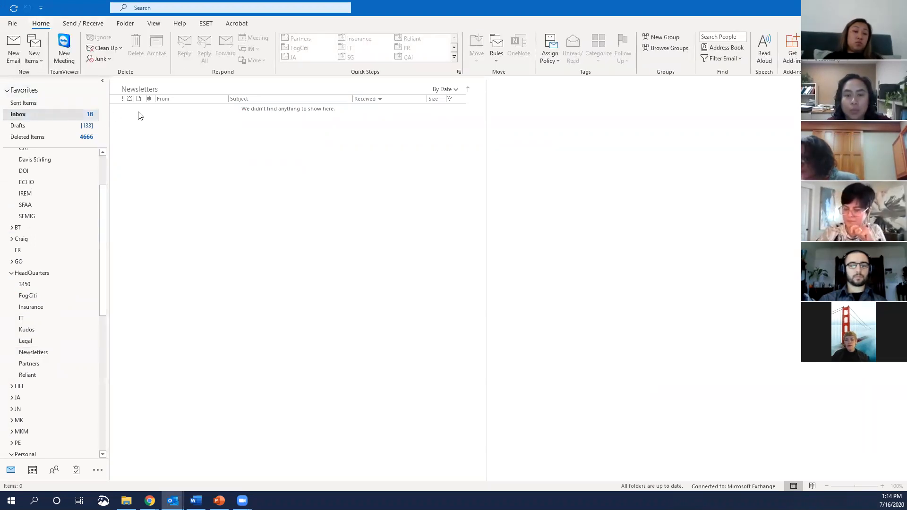
{"action": "left_click", "coordinate": [250, 142]}
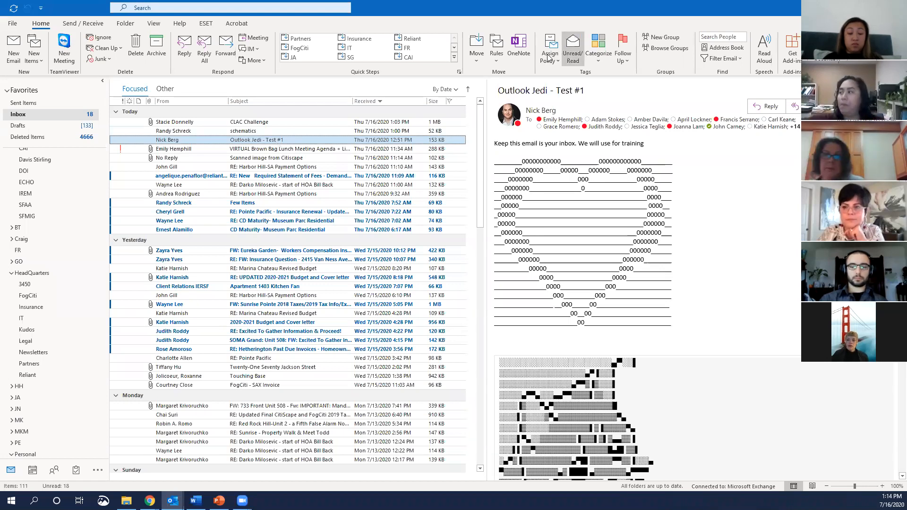
- Start a new rule from the selected message with the condition that the subject contains "Management Update" in quotation marks
{"action": "left_click", "coordinate": [494, 48]}
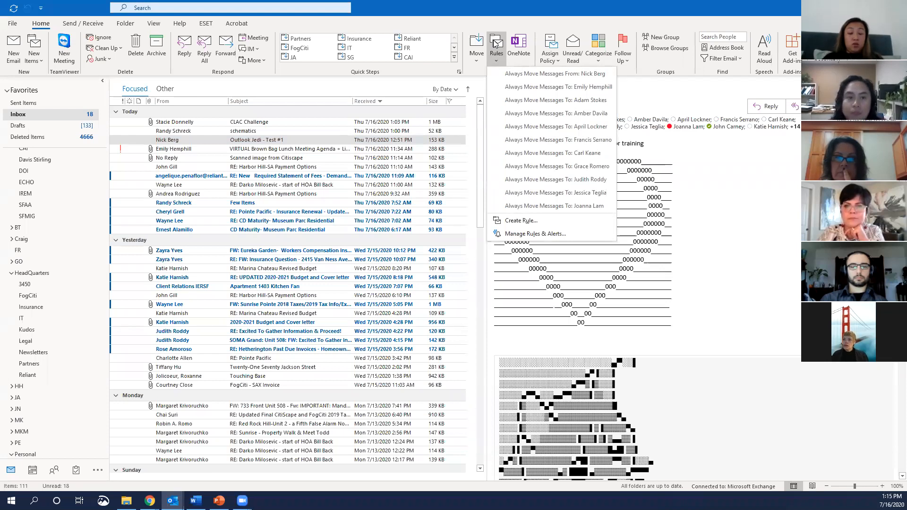
{"action": "left_click", "coordinate": [528, 221]}
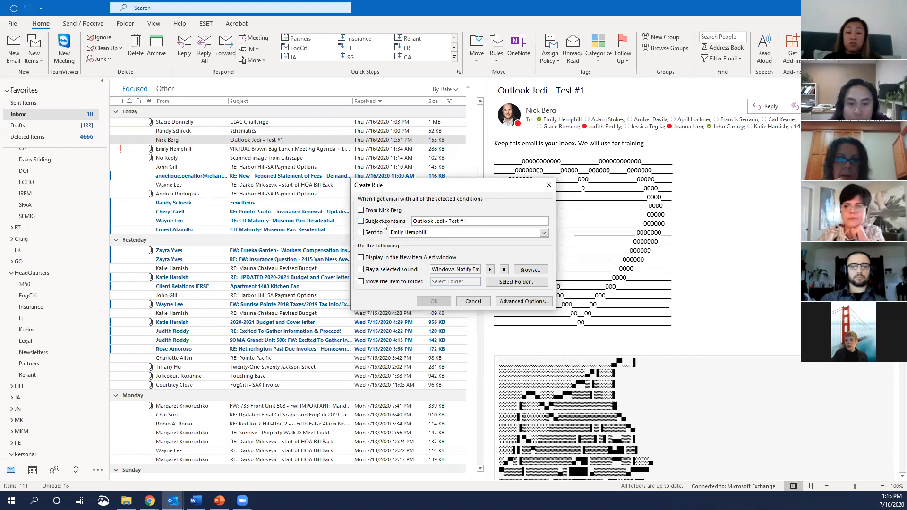
{"action": "left_click", "coordinate": [403, 219]}
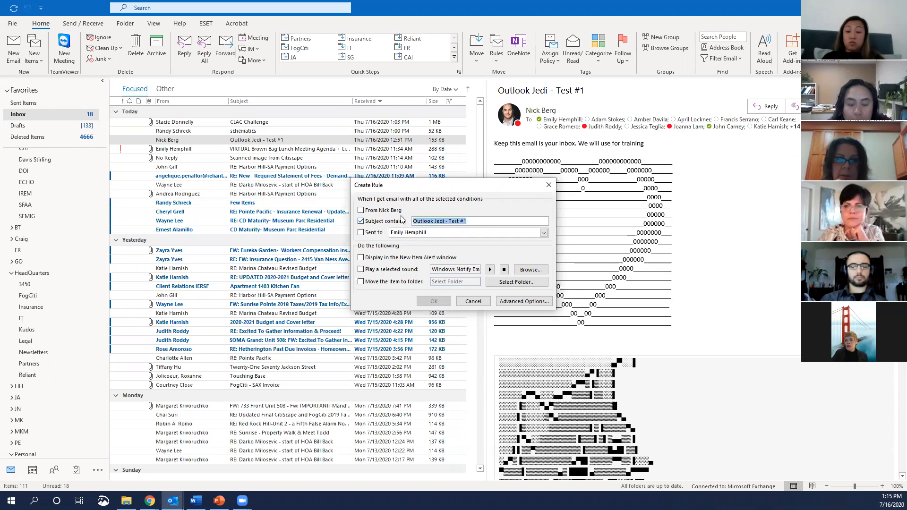
{"action": "type", "text": "\""}
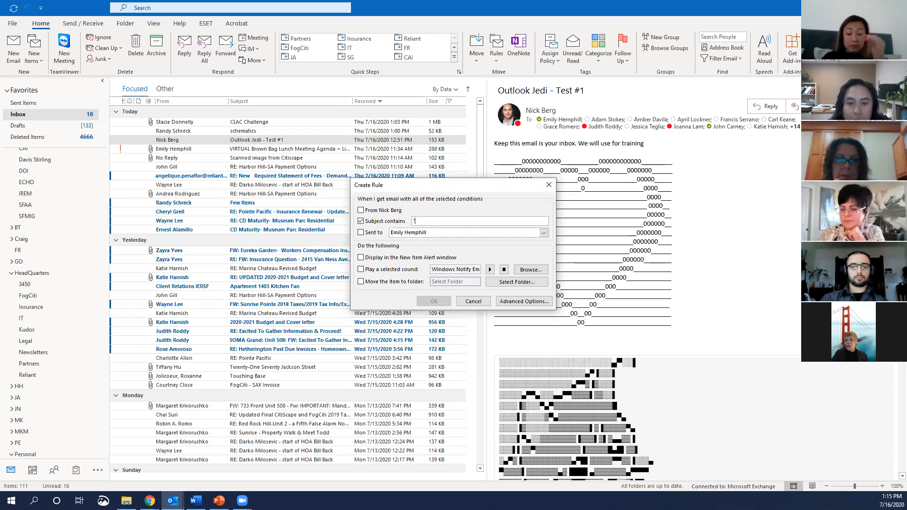
{"action": "key", "text": "BackSpace"}
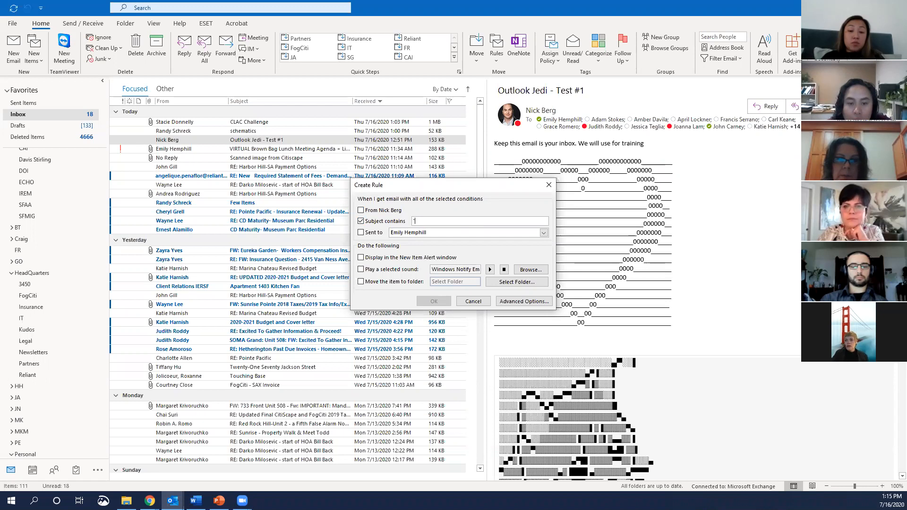
{"action": "type", "text": "\"Manag"}
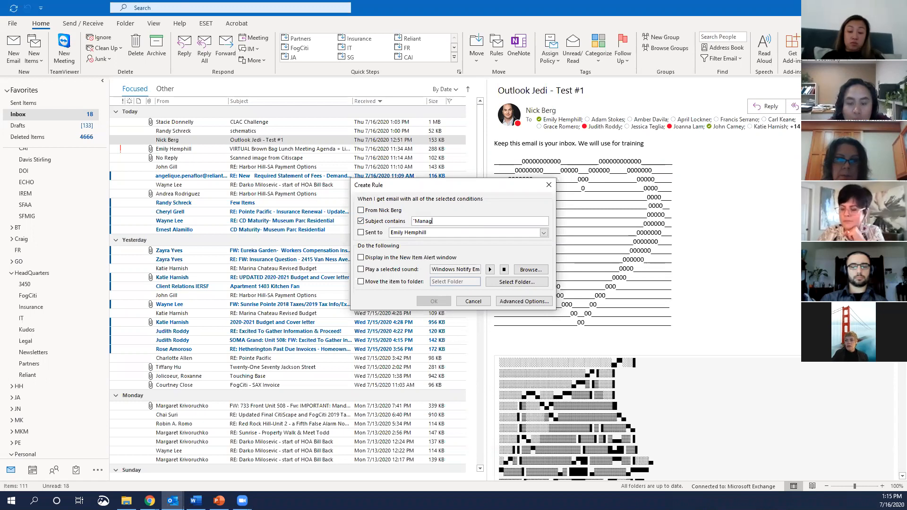
{"action": "type", "text": "ement Undate\""}
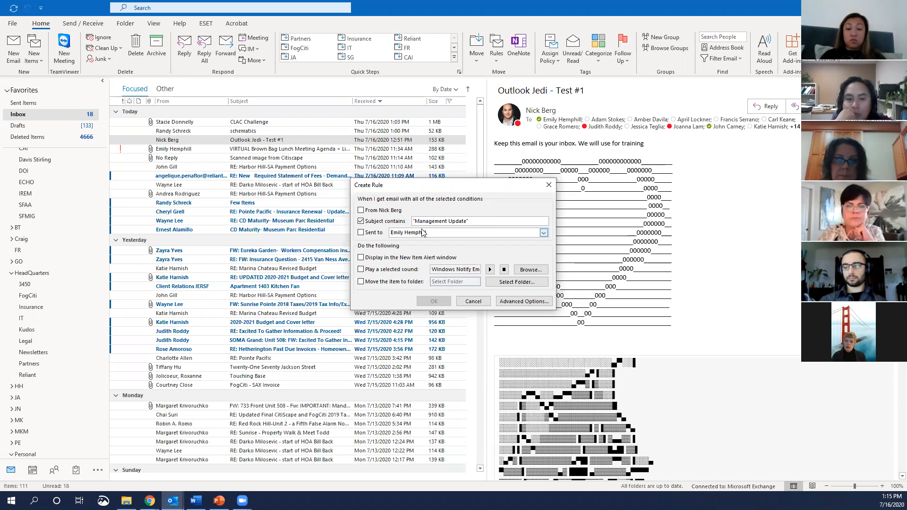
- Make the rule move matching items to the Newsletters folder under HeadQuarters, and save it without running it on existing messages
{"action": "left_click", "coordinate": [381, 282]}
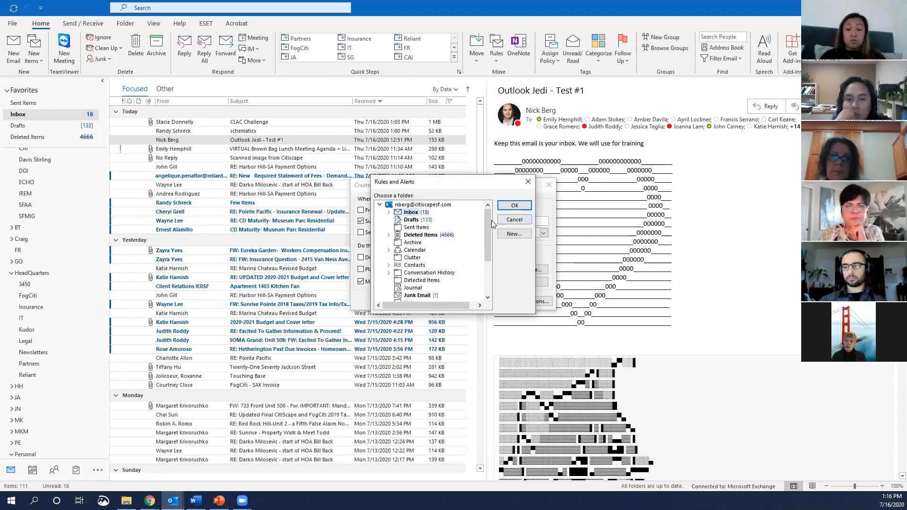
{"action": "left_click_drag", "start_coordinate": [487, 221], "coordinate": [485, 227]}
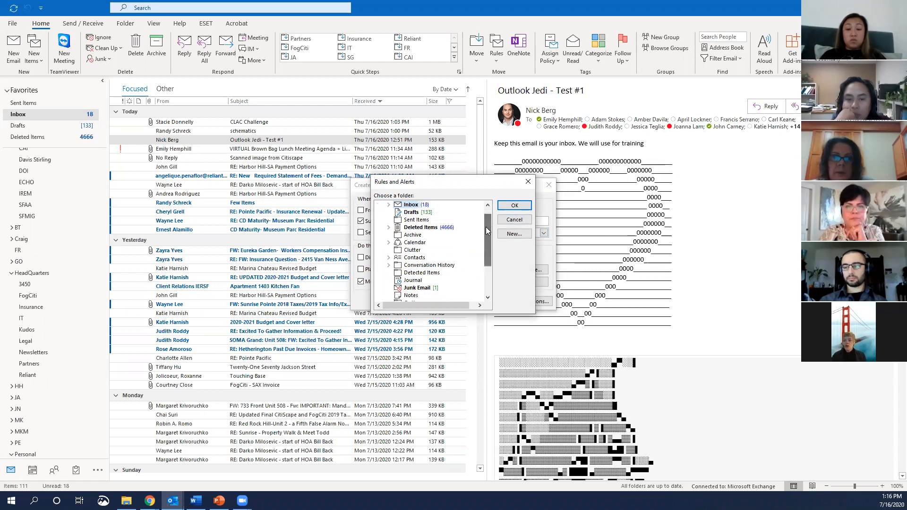
{"action": "left_click", "coordinate": [388, 204]}
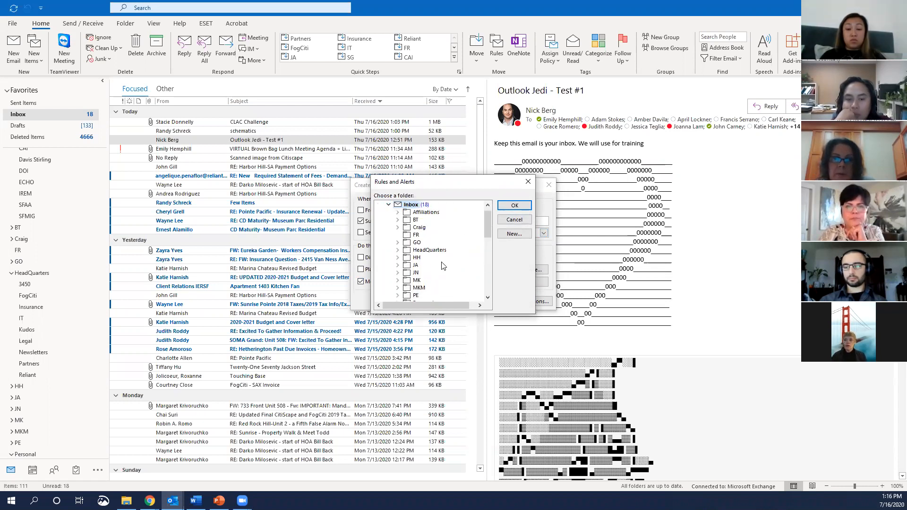
{"action": "left_click", "coordinate": [397, 250]}
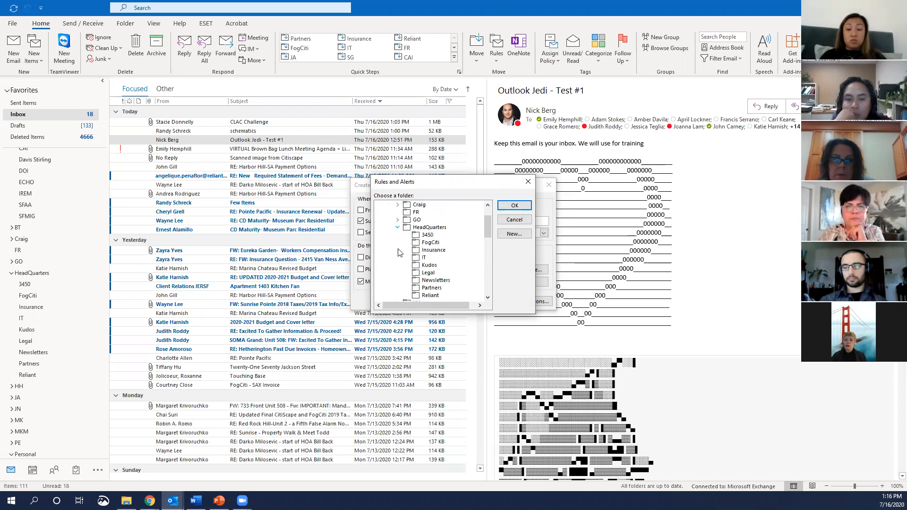
{"action": "left_click", "coordinate": [434, 282]}
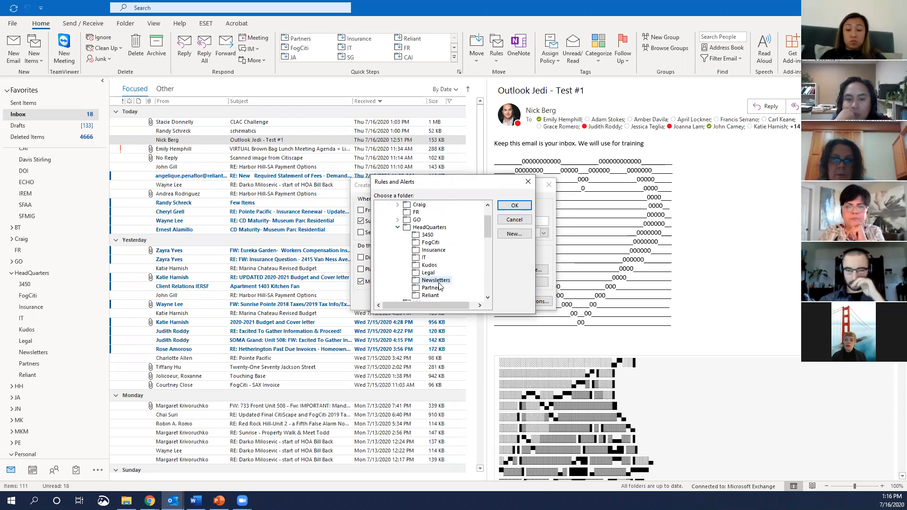
{"action": "left_click", "coordinate": [515, 205]}
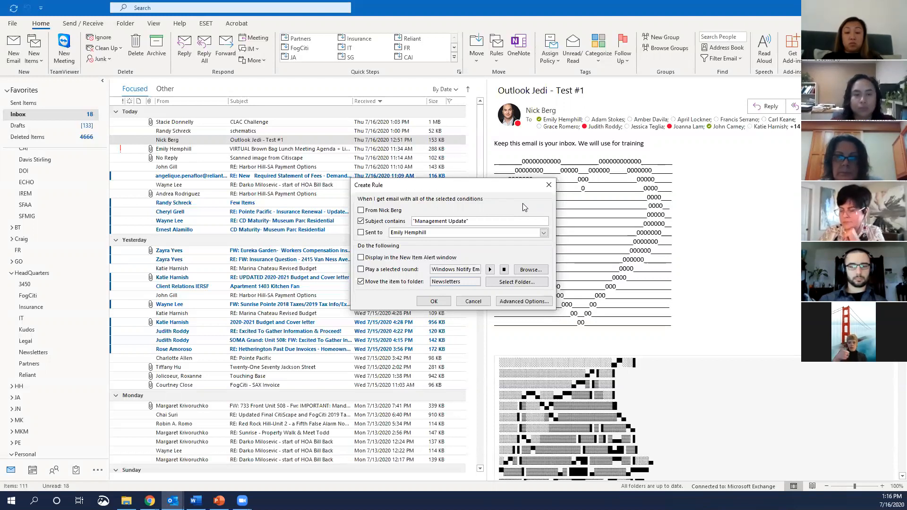
{"action": "left_click", "coordinate": [434, 301]}
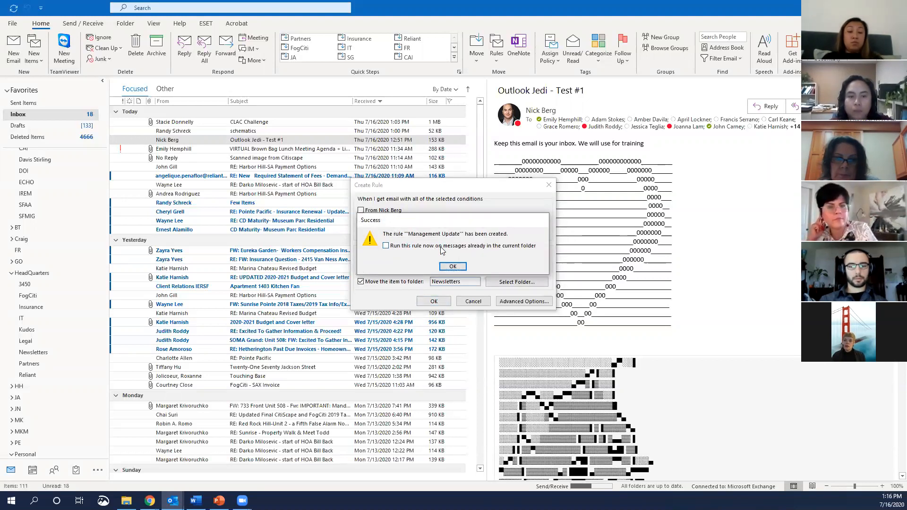
{"action": "left_click", "coordinate": [449, 266]}
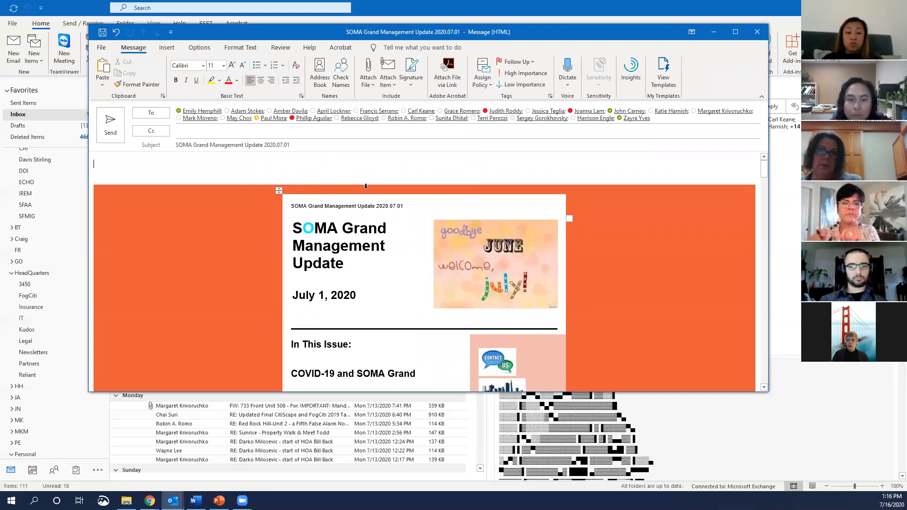
- Look through the prepared "SOMA Grand Management Update 2020.07.01" message and send it
{"action": "scroll", "coordinate": [367, 189], "scroll_direction": "down", "scroll_amount": 3}
{"action": "scroll", "coordinate": [368, 192], "scroll_direction": "up", "scroll_amount": 3}
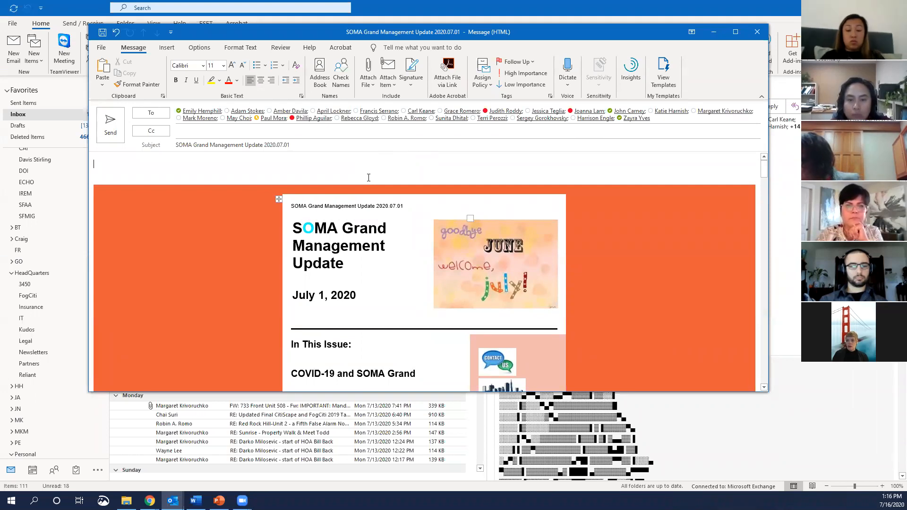
{"action": "left_click", "coordinate": [111, 130]}
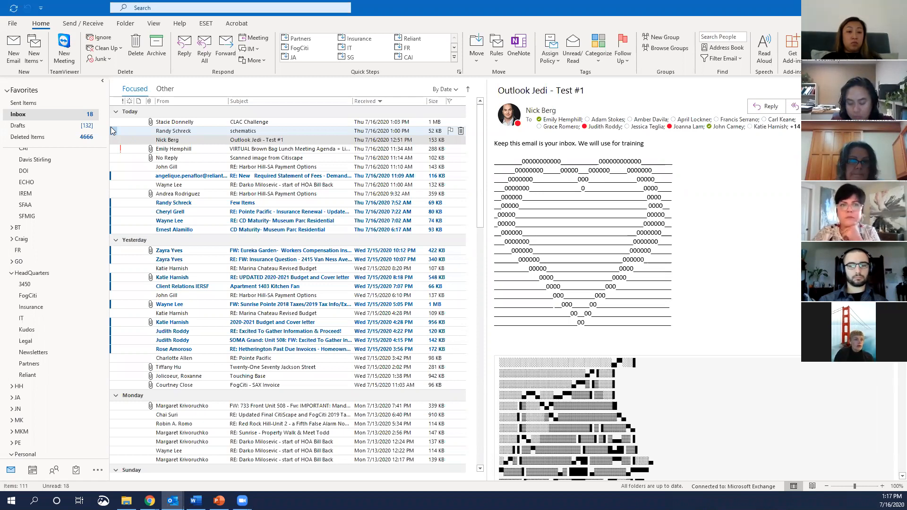
- With the "Outlook Jedi - Test #1" message selected, start a new Move to Folder quick step and name it HQ
{"action": "left_click", "coordinate": [285, 151]}
{"action": "left_click", "coordinate": [285, 140]}
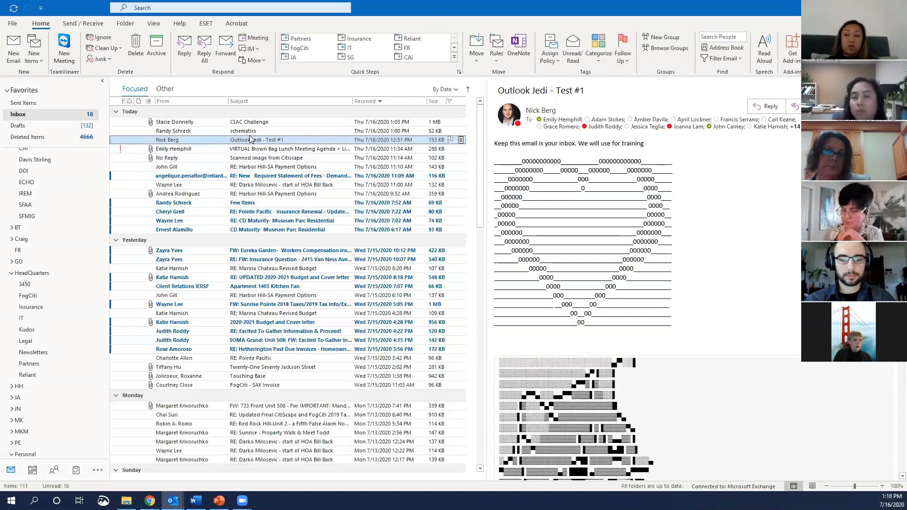
{"action": "left_click", "coordinate": [458, 72]}
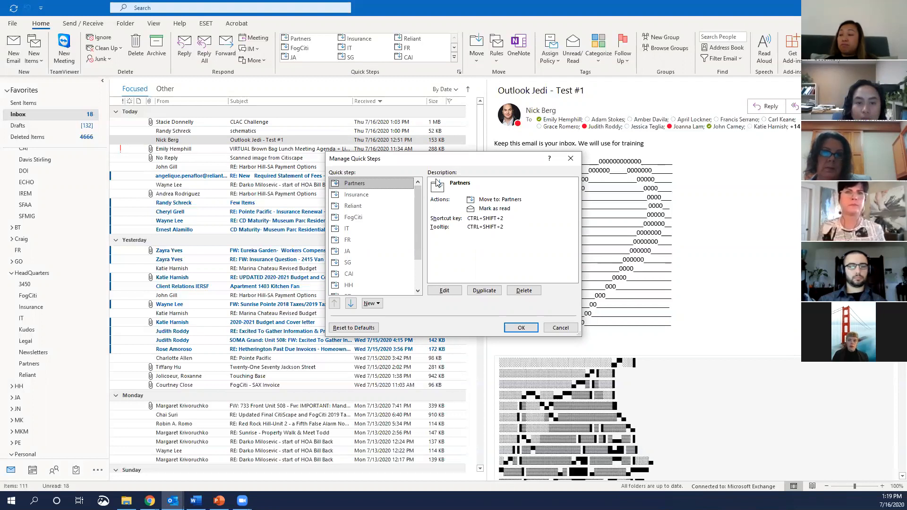
{"action": "left_click", "coordinate": [377, 305]}
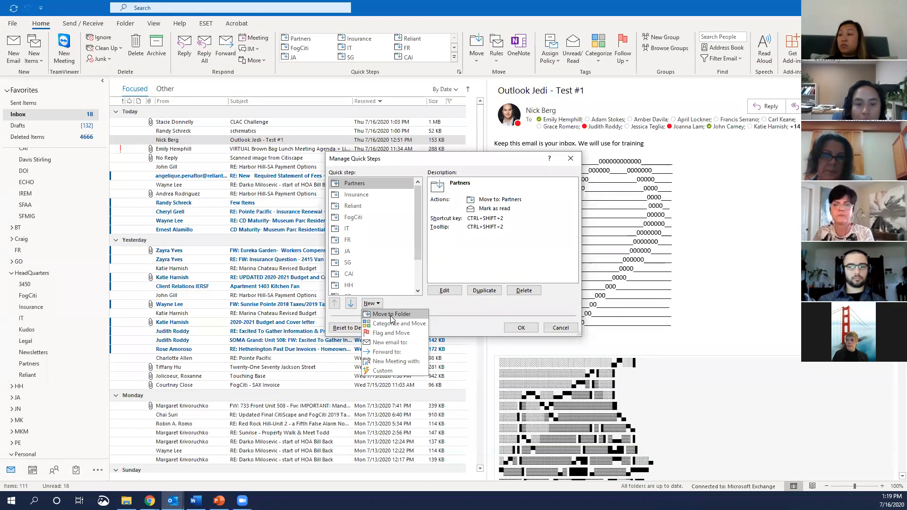
{"action": "left_click", "coordinate": [390, 315]}
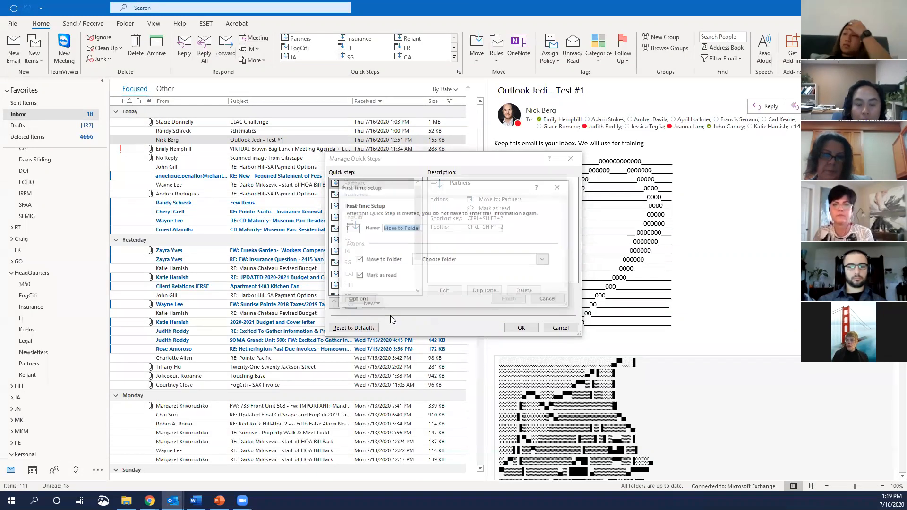
{"action": "left_click", "coordinate": [429, 229]}
{"action": "double_click", "coordinate": [413, 228]}
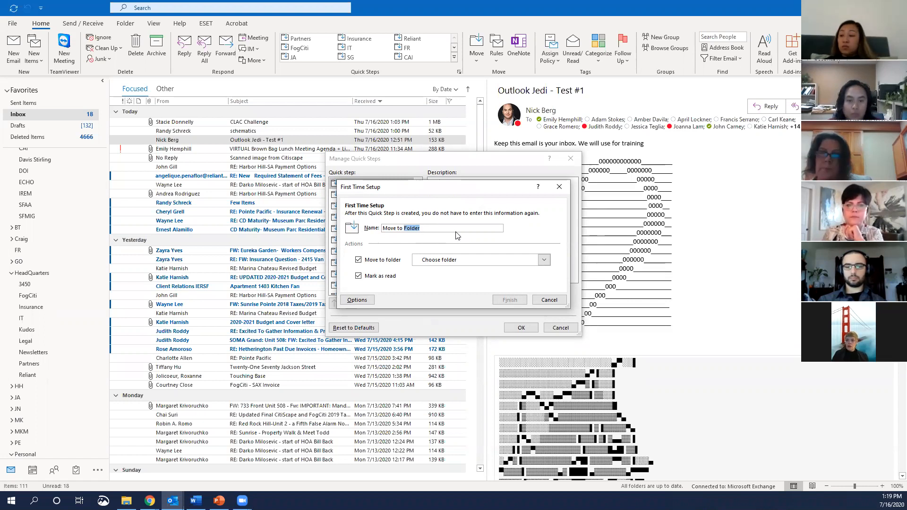
{"action": "type", "text": "HQ"}
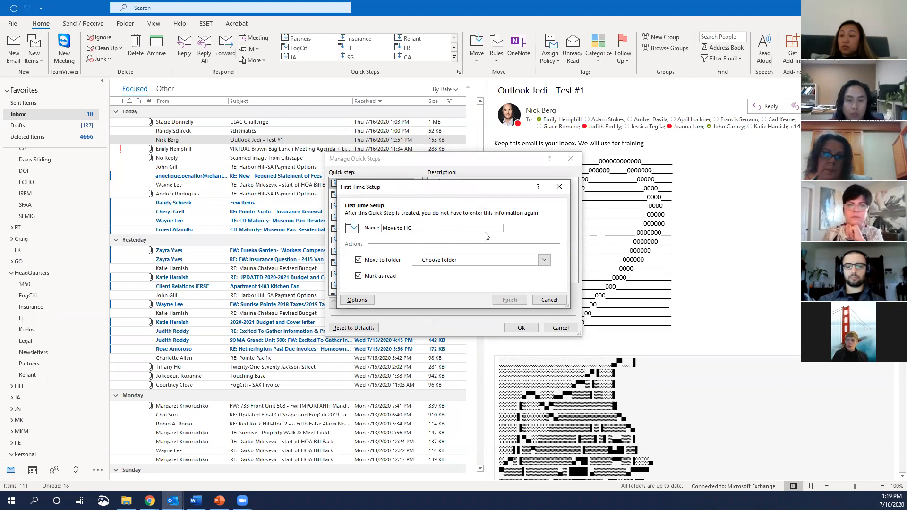
{"action": "left_click_drag", "start_coordinate": [406, 231], "coordinate": [368, 230]}
{"action": "key", "text": "BackSpace"}
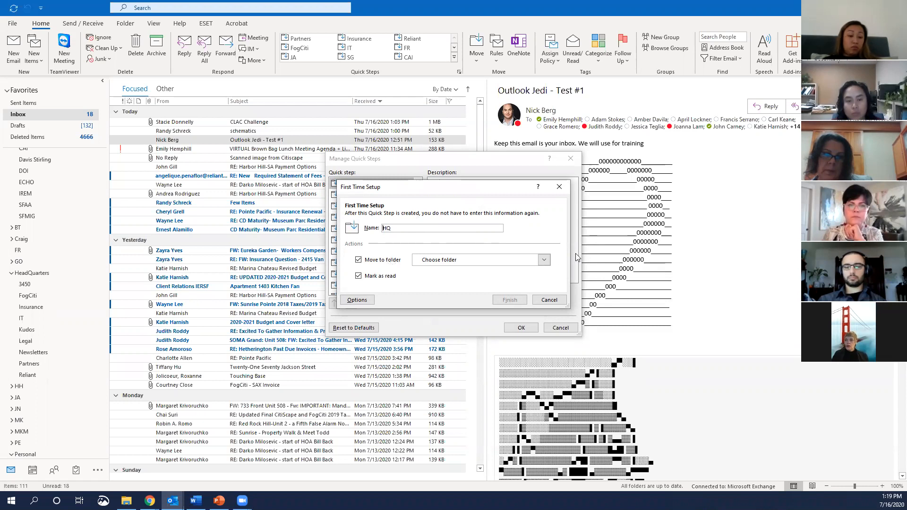
- Set the HQ quick step's target folder to HeadQuarters and assign it the shortcut CTRL+SHIFT+1
{"action": "left_click", "coordinate": [544, 260]}
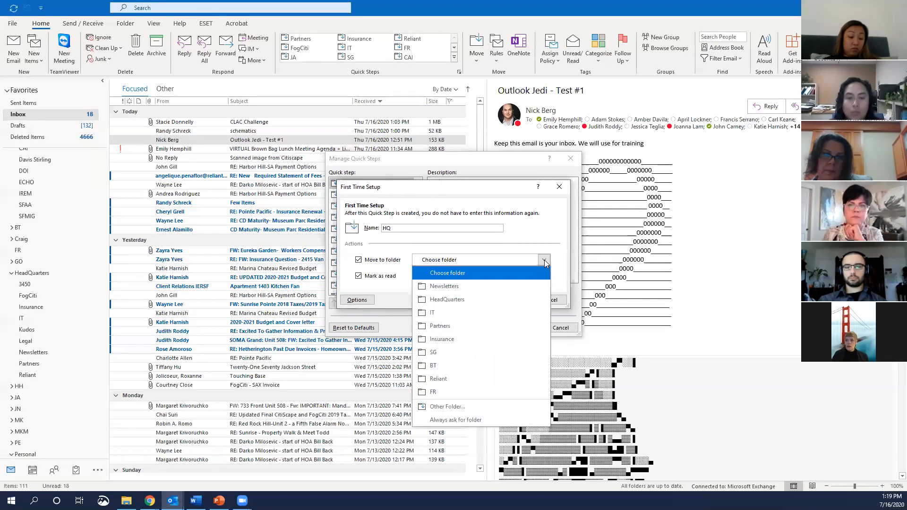
{"action": "left_click", "coordinate": [519, 300]}
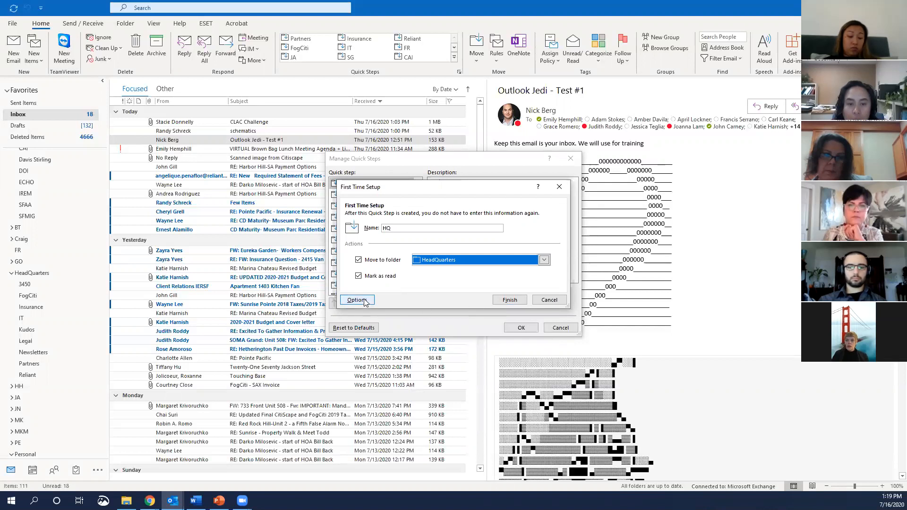
{"action": "left_click", "coordinate": [356, 300]}
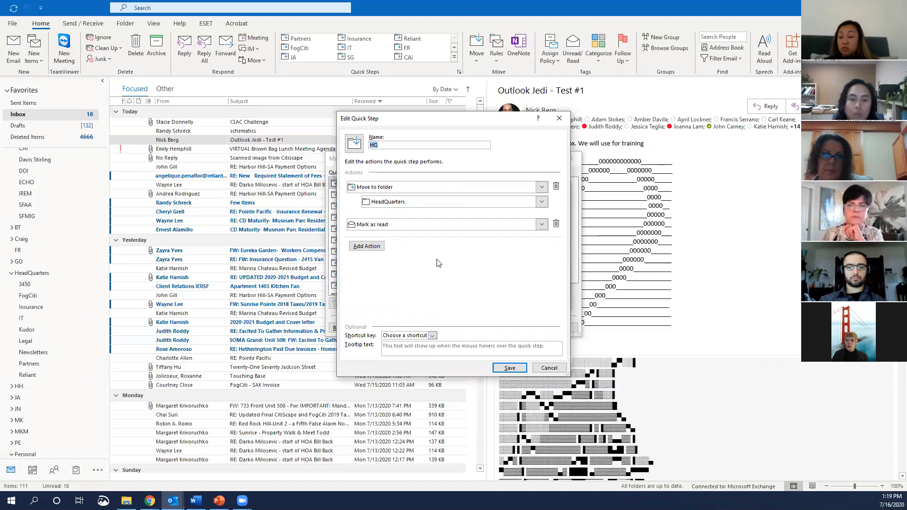
{"action": "left_click", "coordinate": [432, 335]}
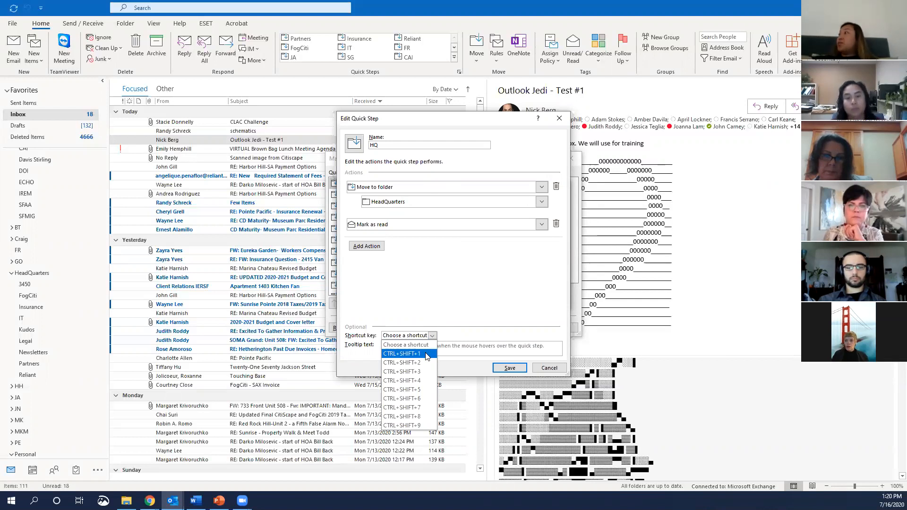
{"action": "left_click", "coordinate": [426, 355]}
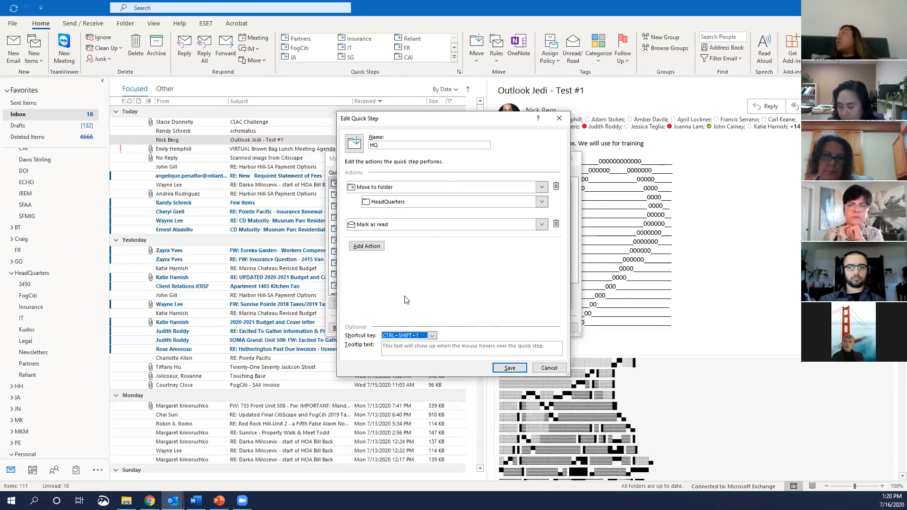
- Save the HQ quick step, close the quick step manager and run HQ on the "Outlook Jedi - Test #1" message
{"action": "left_click", "coordinate": [513, 370]}
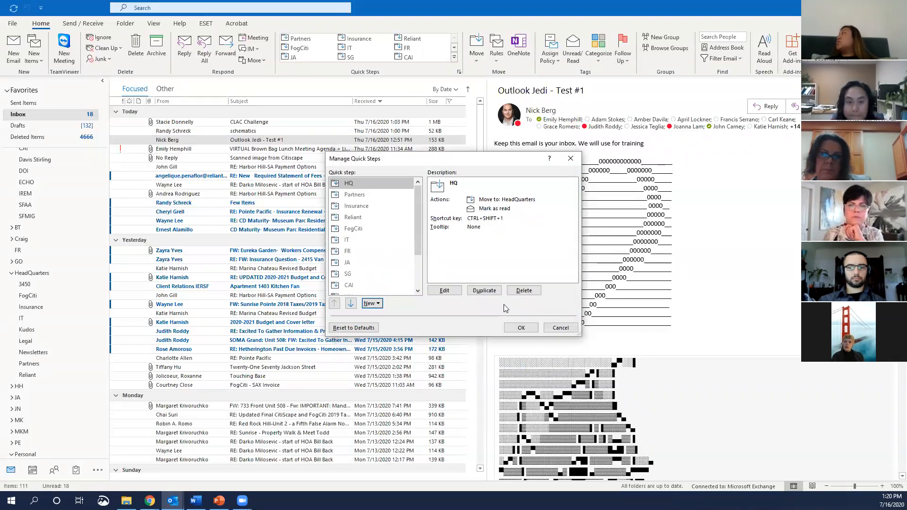
{"action": "left_click", "coordinate": [521, 327]}
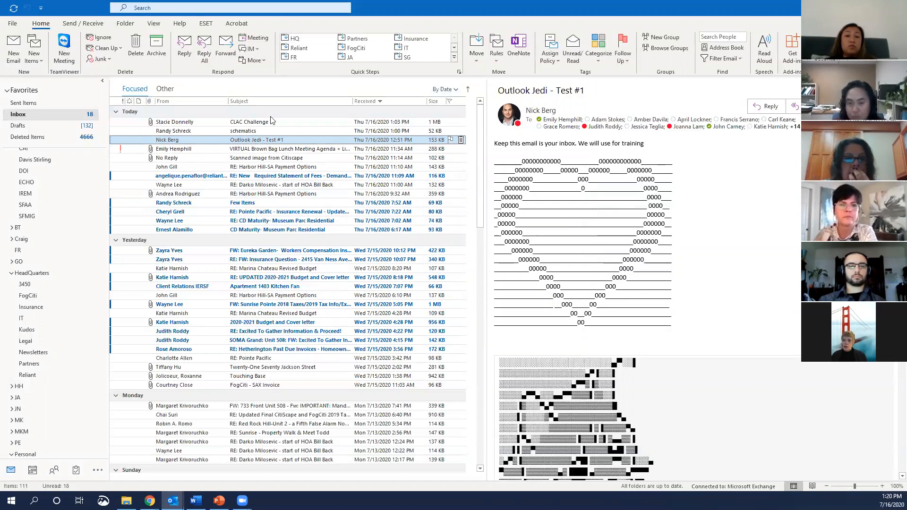
{"action": "left_click", "coordinate": [299, 39]}
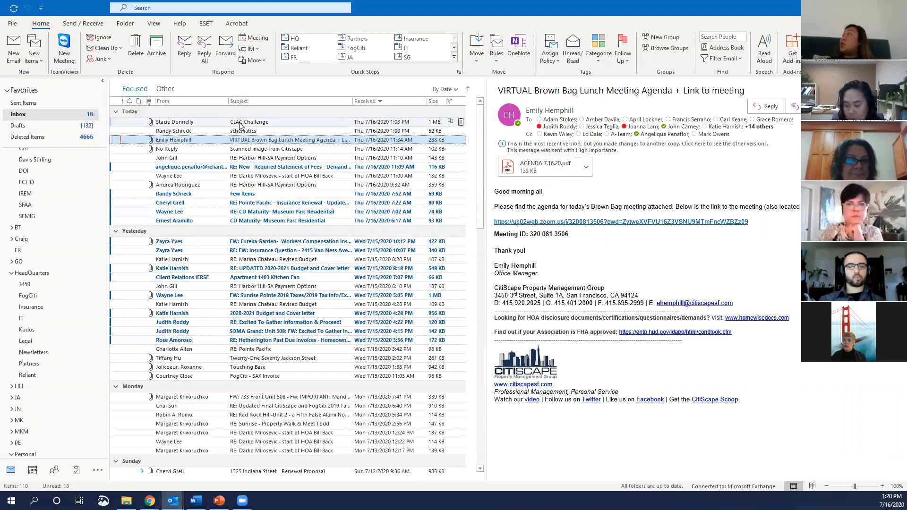
- Return the "Outlook Jedi - Test #1" message from the HeadQuarters folder to the Inbox, and clear it out of the Inbox again
{"action": "left_click", "coordinate": [32, 273]}
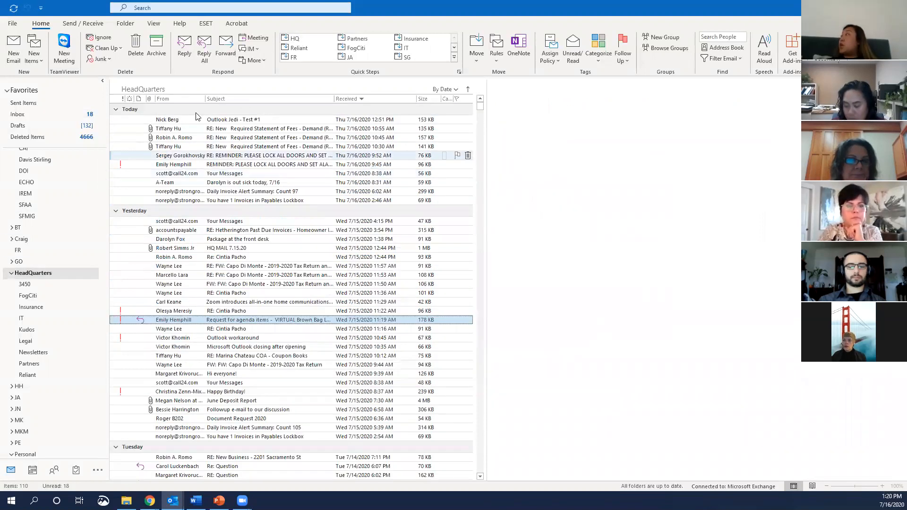
{"action": "left_click", "coordinate": [197, 119]}
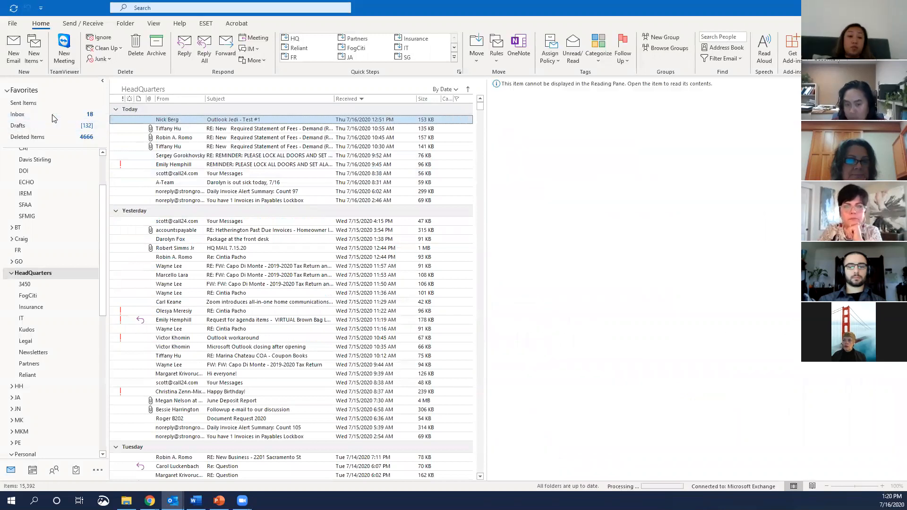
{"action": "left_click", "coordinate": [50, 115]}
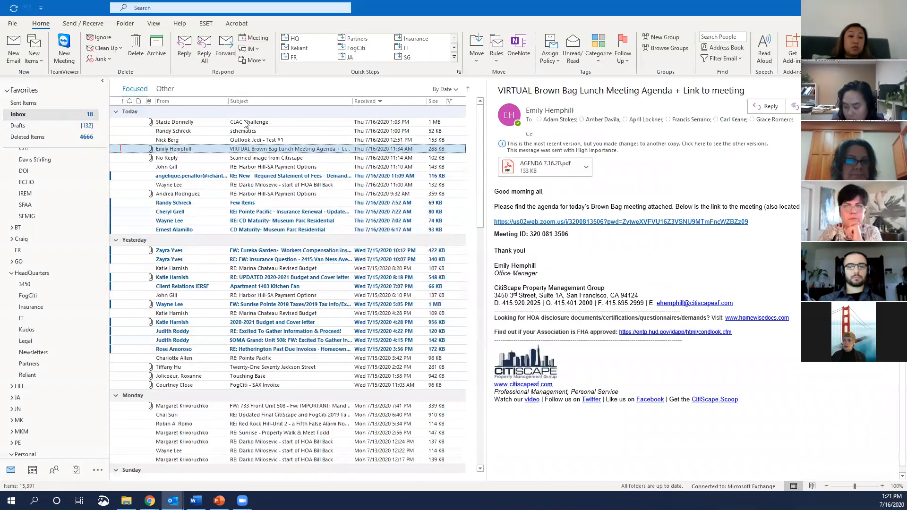
{"action": "left_click", "coordinate": [257, 140]}
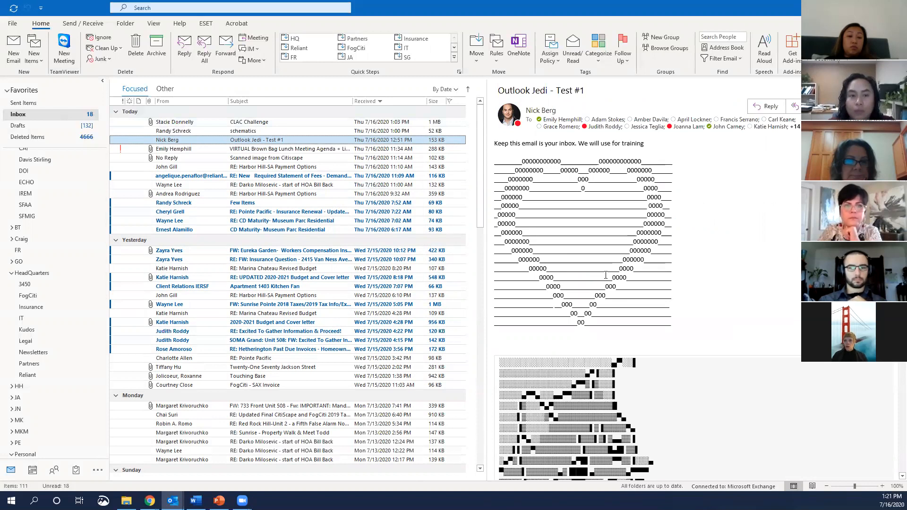
{"action": "key", "text": "Delete"}
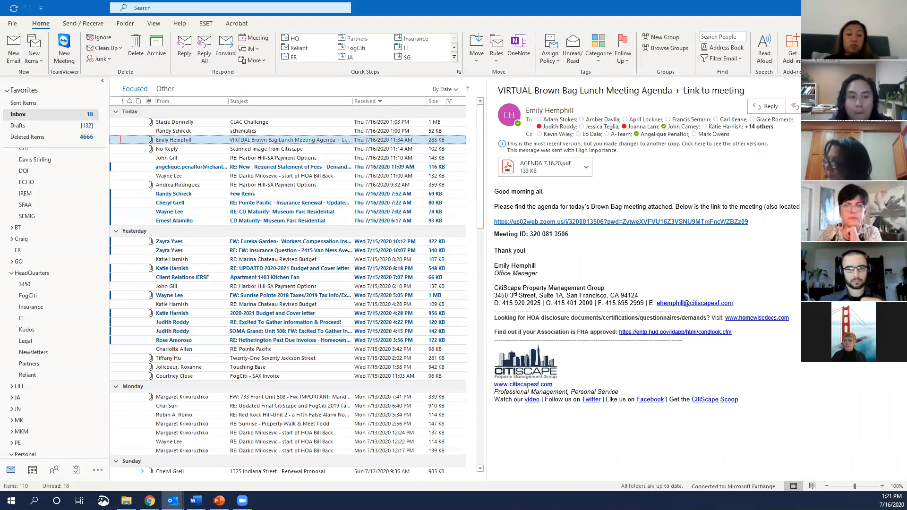
- With the "schematics" message selected, sort the Inbox by subject so that related messages are grouped
{"action": "left_click", "coordinate": [226, 133]}
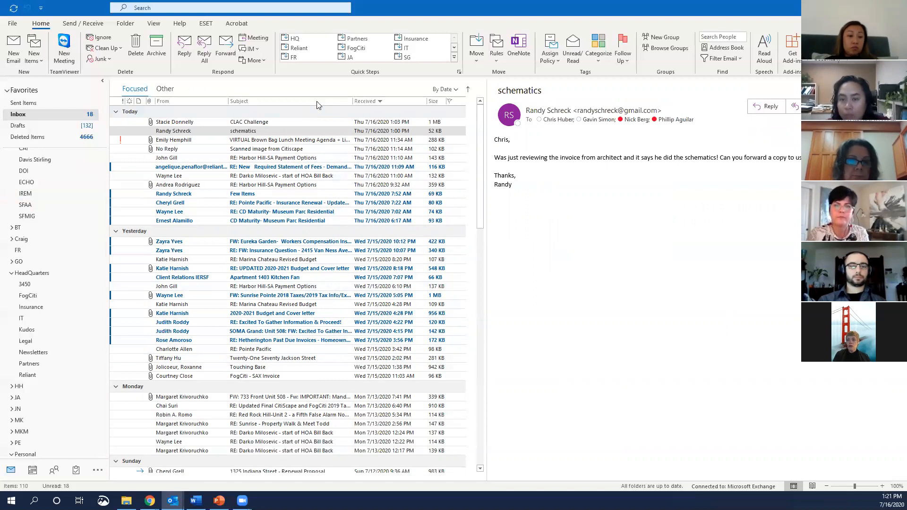
{"action": "left_click", "coordinate": [280, 101]}
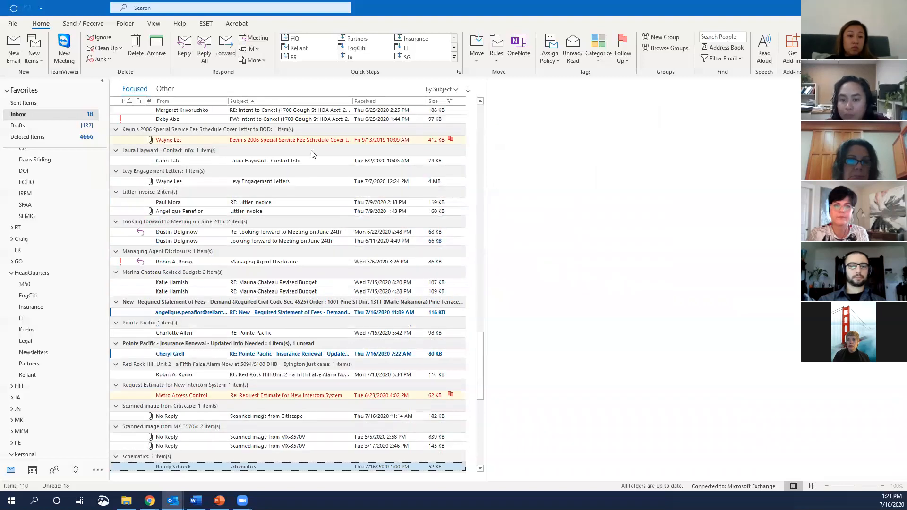
{"action": "scroll", "coordinate": [321, 202], "scroll_direction": "down", "scroll_amount": 7}
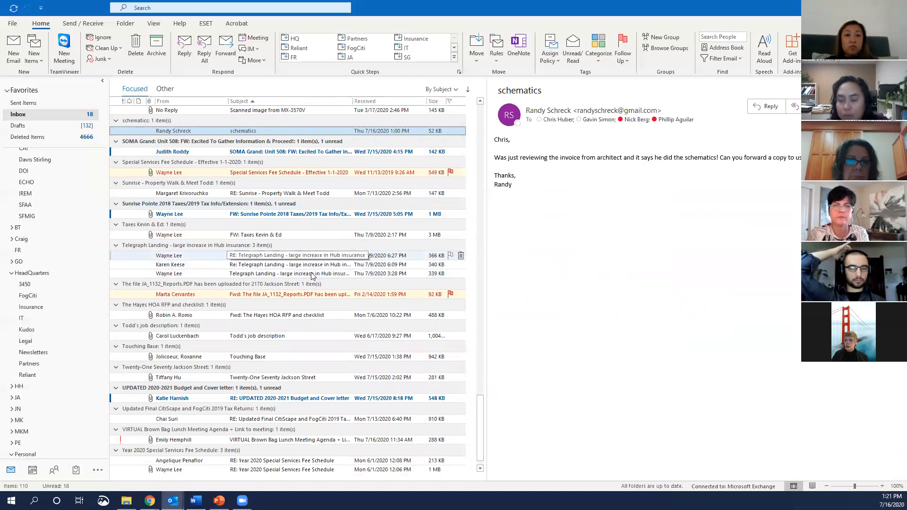
- Go through the "Telegraph Landing - large increase in Hub insurance" messages and select all three of them together
{"action": "left_click", "coordinate": [310, 264]}
{"action": "left_click", "coordinate": [310, 256]}
{"action": "left_click", "coordinate": [311, 273]}
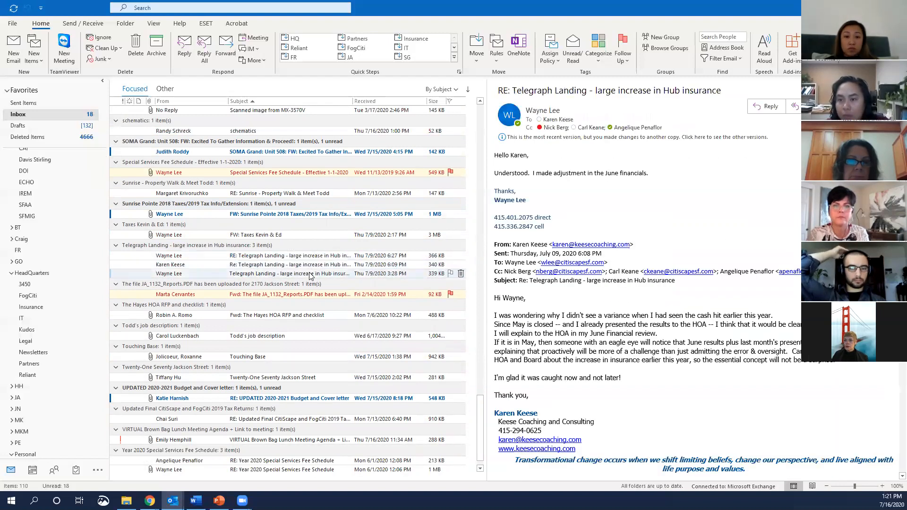
{"action": "left_click", "coordinate": [310, 264]}
{"action": "left_click", "coordinate": [310, 259]}
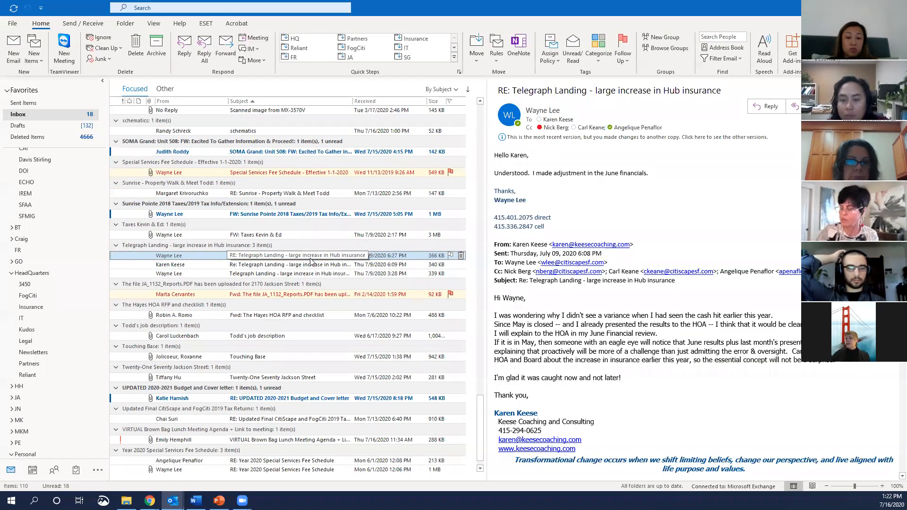
{"action": "key", "text": "Down"}
{"action": "key", "text": "Down"}
{"action": "key", "text": "Up"}
{"action": "key", "text": "Up"}
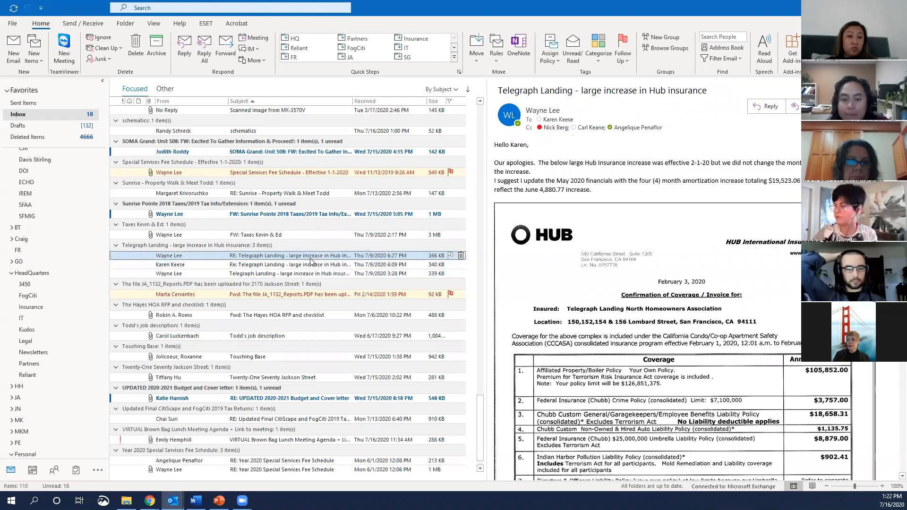
{"action": "key", "text": "Down"}
{"action": "key", "text": "Up"}
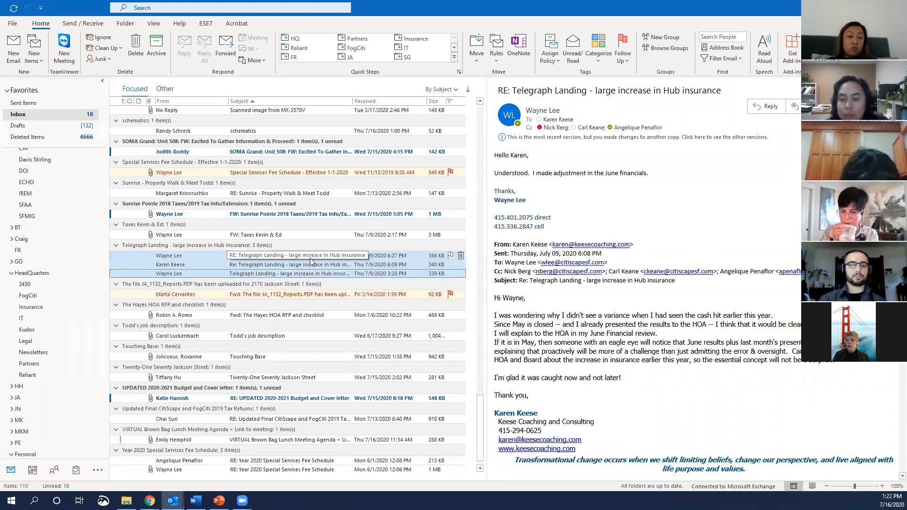
- Sort the Inbox by received date with the newest messages first
{"action": "scroll", "coordinate": [312, 354], "scroll_direction": "up", "scroll_amount": 4}
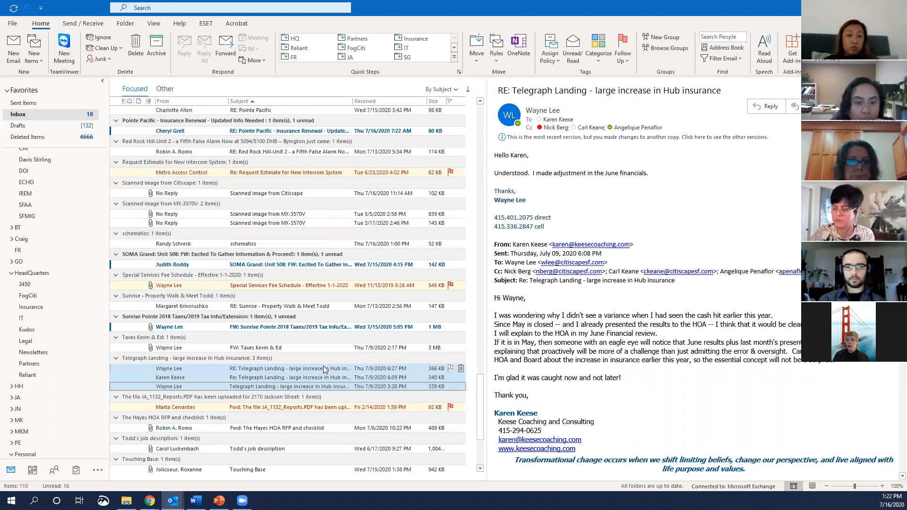
{"action": "left_click", "coordinate": [378, 103]}
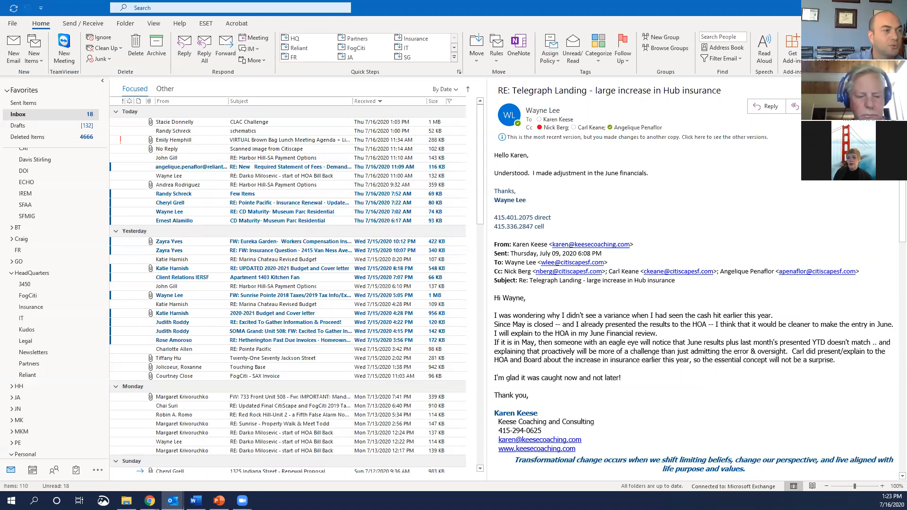
- Look at the Junk options and try the Ignore command on the selected conversation, dismissing it without ignoring anything
{"action": "left_click", "coordinate": [104, 61]}
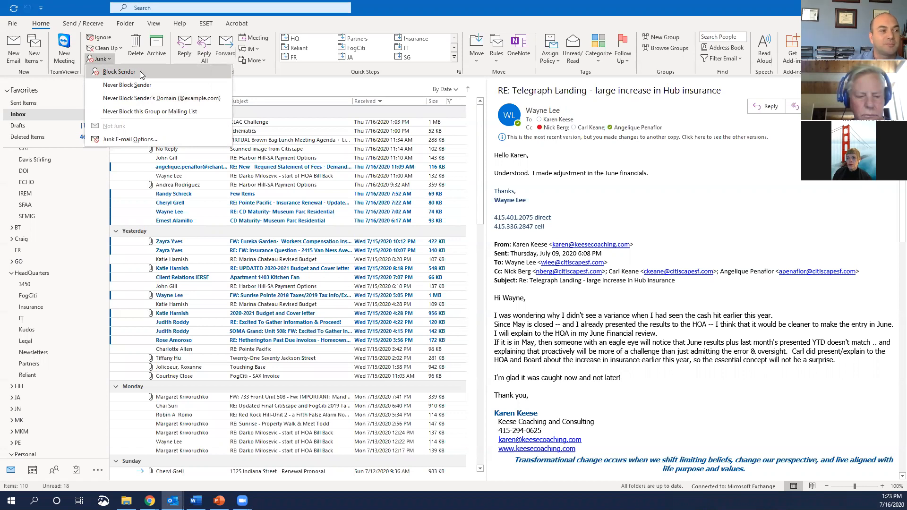
{"action": "left_click", "coordinate": [106, 39]}
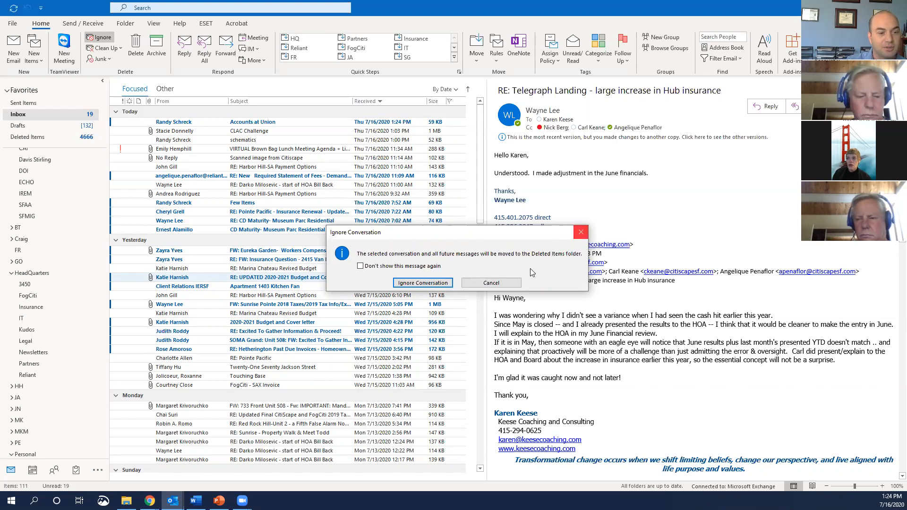
{"action": "left_click", "coordinate": [581, 233]}
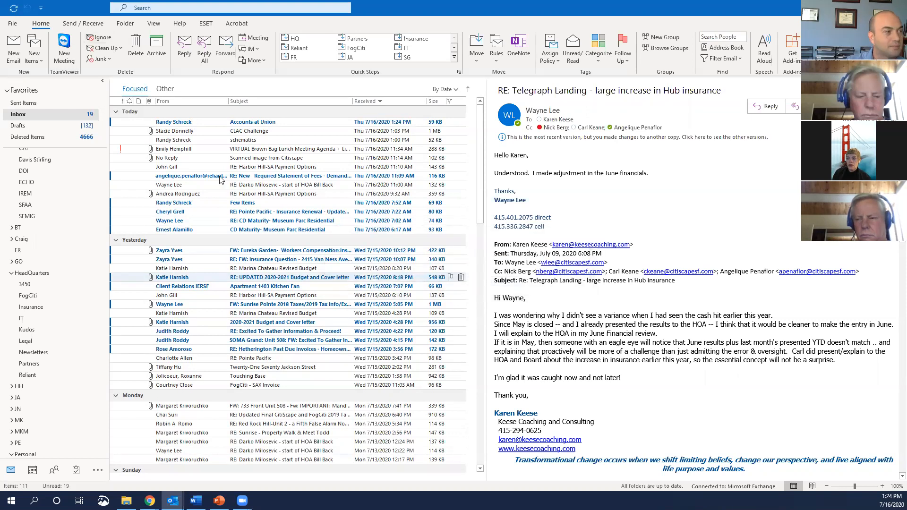
- From Sent Items, open the Recommended Quick Parts.docx attachment of the "RE: Request for agenda items" message in Word
{"action": "left_click", "coordinate": [64, 103]}
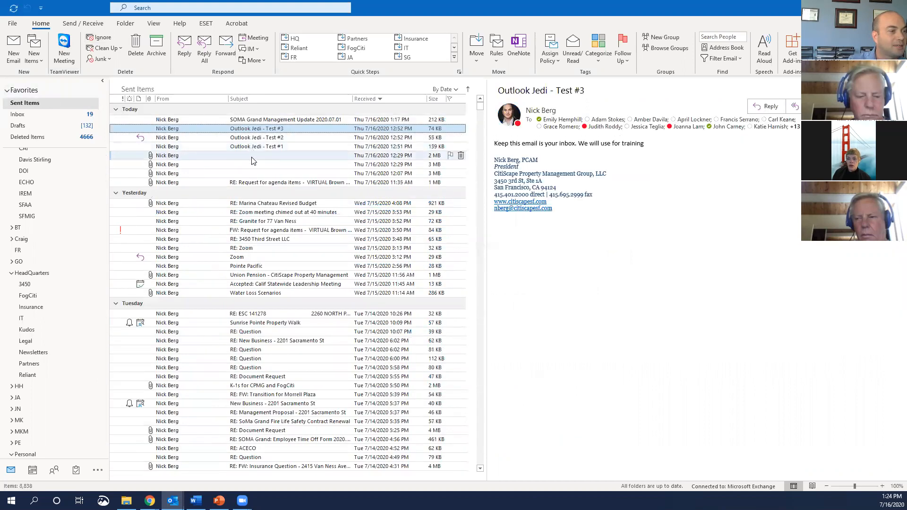
{"action": "left_click", "coordinate": [255, 182]}
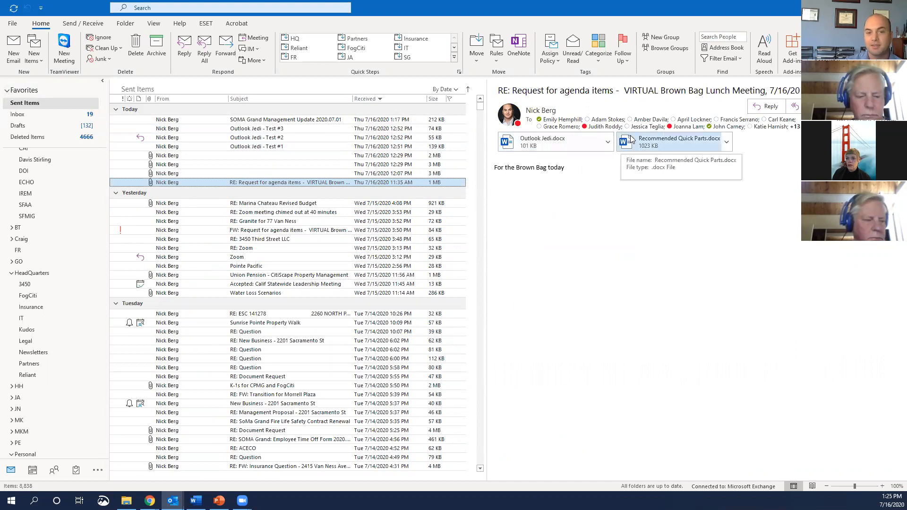
{"action": "double_click", "coordinate": [677, 144]}
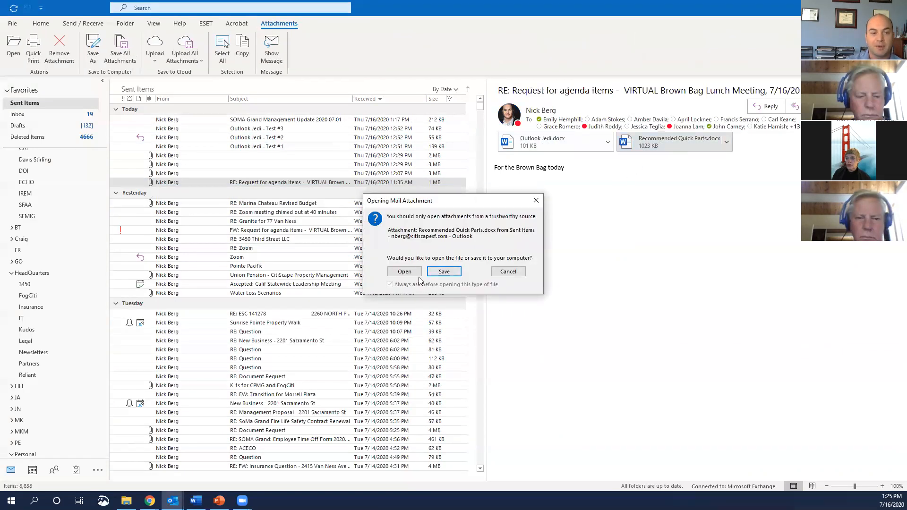
{"action": "left_click", "coordinate": [404, 272]}
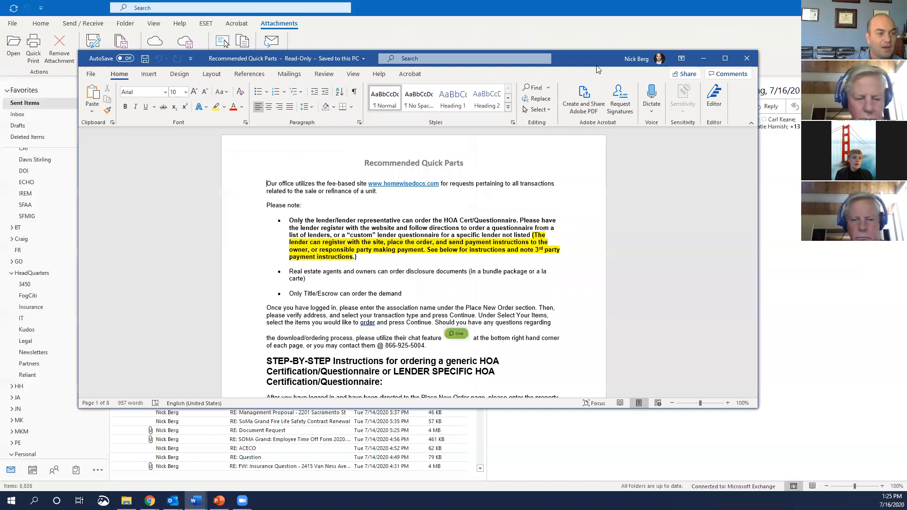
{"action": "left_click", "coordinate": [710, 60]}
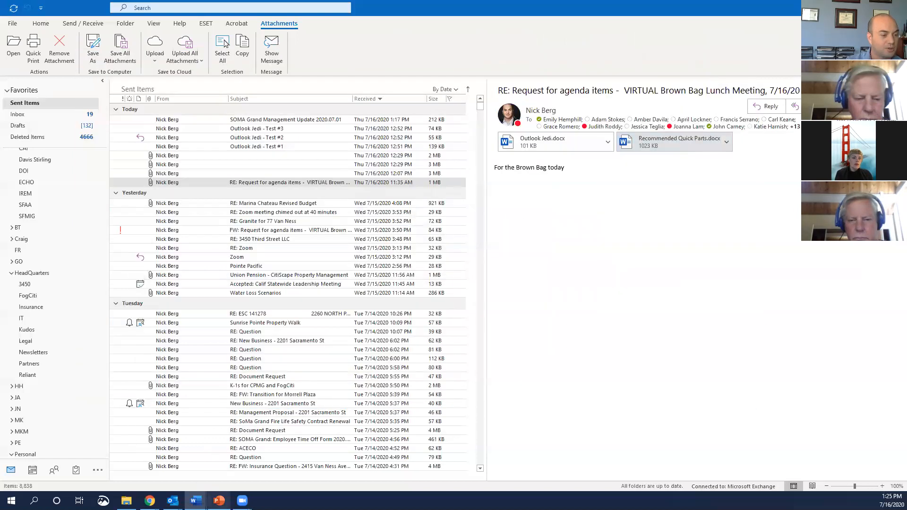
{"action": "left_click", "coordinate": [262, 456]}
- Read through the Recommended Quick Parts document, from the homewisedocs ordering instructions to the insurance certificate text
{"action": "scroll", "coordinate": [356, 316], "scroll_direction": "down", "scroll_amount": 10}
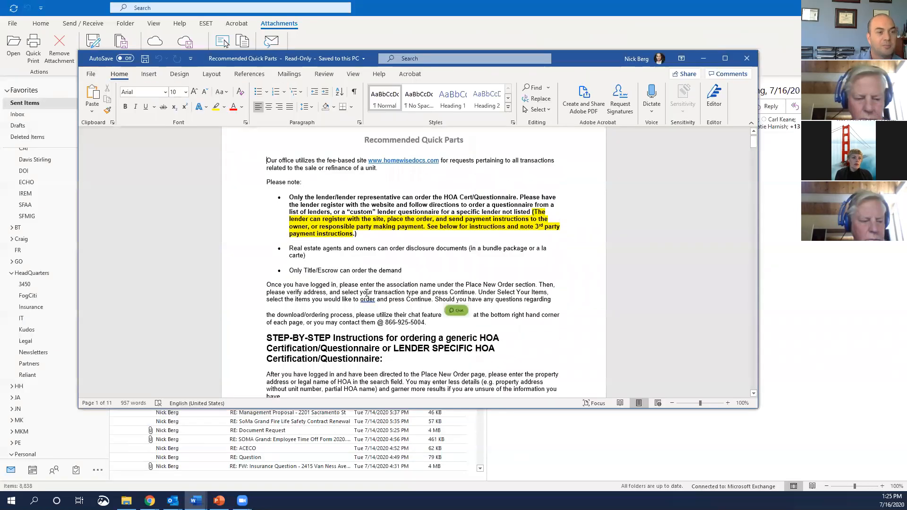
{"action": "scroll", "coordinate": [381, 326], "scroll_direction": "down", "scroll_amount": 20}
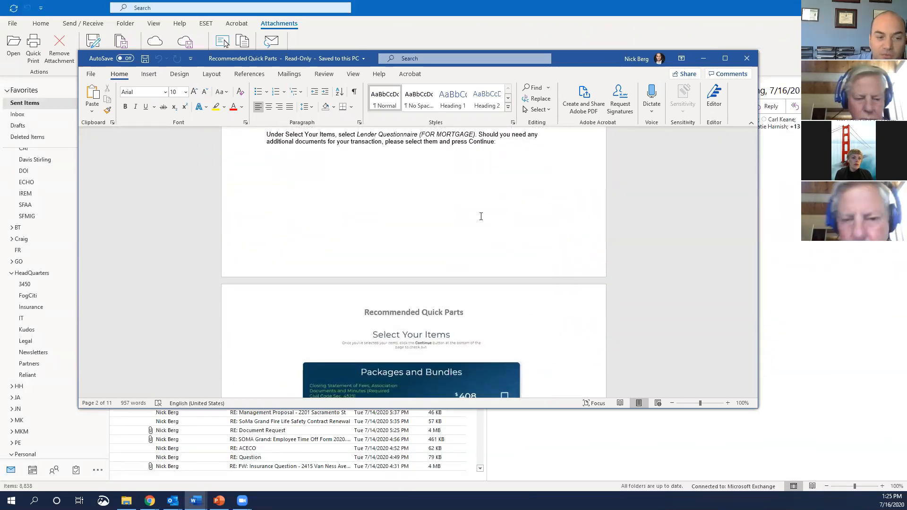
{"action": "scroll", "coordinate": [480, 213], "scroll_direction": "down", "scroll_amount": 18}
{"action": "scroll", "coordinate": [486, 206], "scroll_direction": "down", "scroll_amount": 20}
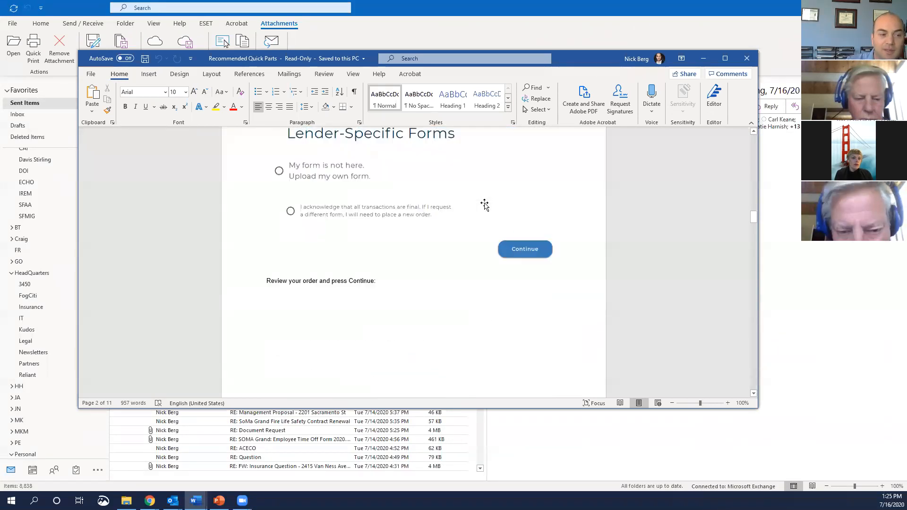
{"action": "scroll", "coordinate": [494, 206], "scroll_direction": "down", "scroll_amount": 20}
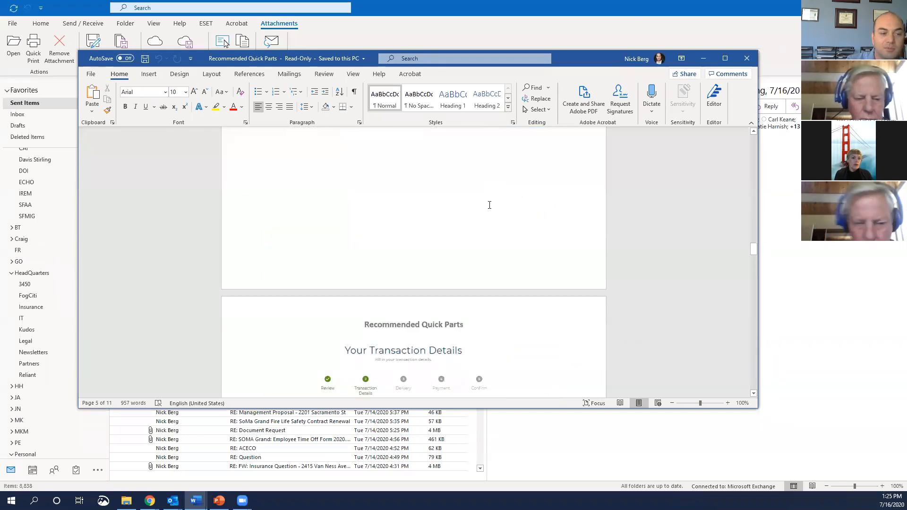
{"action": "scroll", "coordinate": [462, 240], "scroll_direction": "down", "scroll_amount": 20}
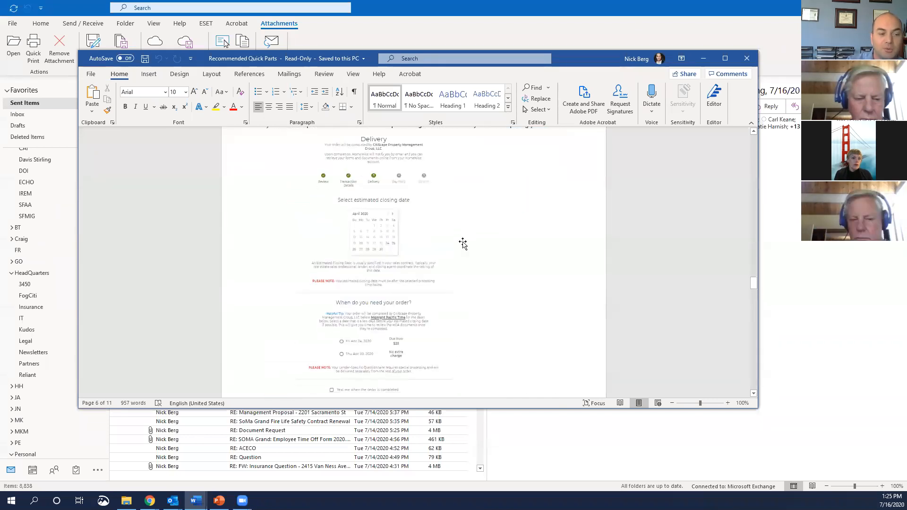
{"action": "scroll", "coordinate": [461, 231], "scroll_direction": "down", "scroll_amount": 20}
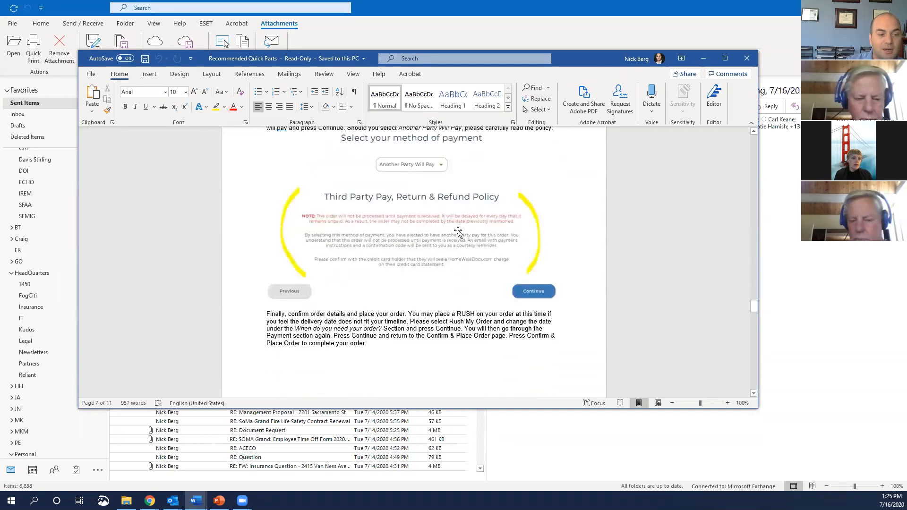
{"action": "scroll", "coordinate": [459, 227], "scroll_direction": "down", "scroll_amount": 5}
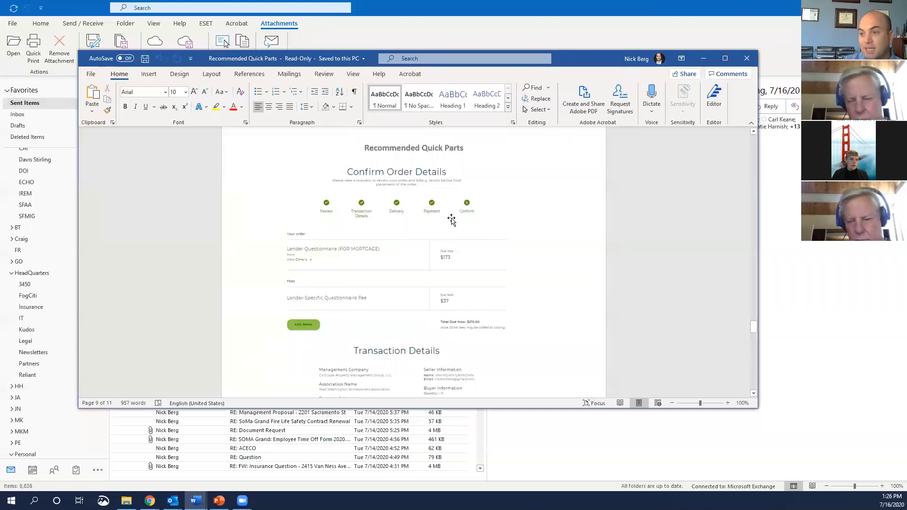
{"action": "scroll", "coordinate": [454, 216], "scroll_direction": "down", "scroll_amount": 8}
{"action": "scroll", "coordinate": [453, 215], "scroll_direction": "down", "scroll_amount": 15}
{"action": "scroll", "coordinate": [451, 250], "scroll_direction": "up", "scroll_amount": 8}
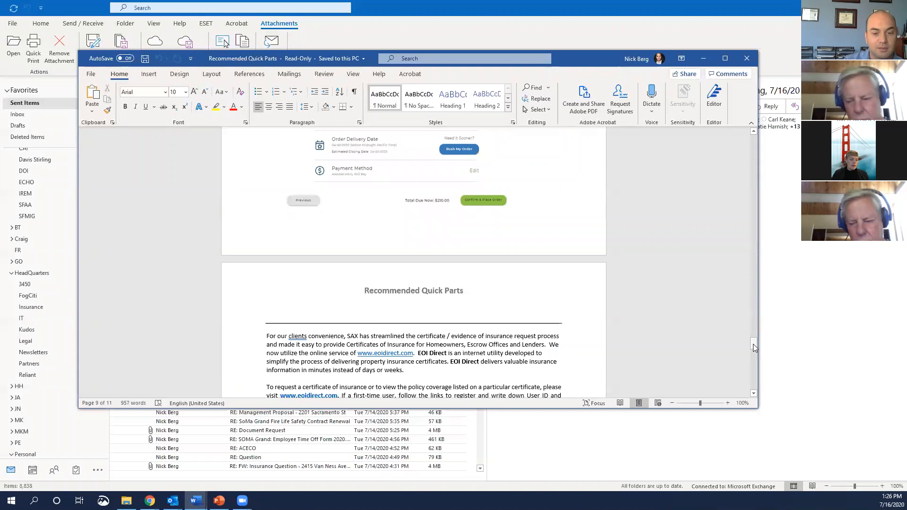
- Copy the homewisedocs ordering instructions, from "Our office utilizes" through the final order screenshot, and move the Word document out of the way
{"action": "left_click_drag", "start_coordinate": [752, 344], "coordinate": [758, 133]}
{"action": "left_click", "coordinate": [268, 185]}
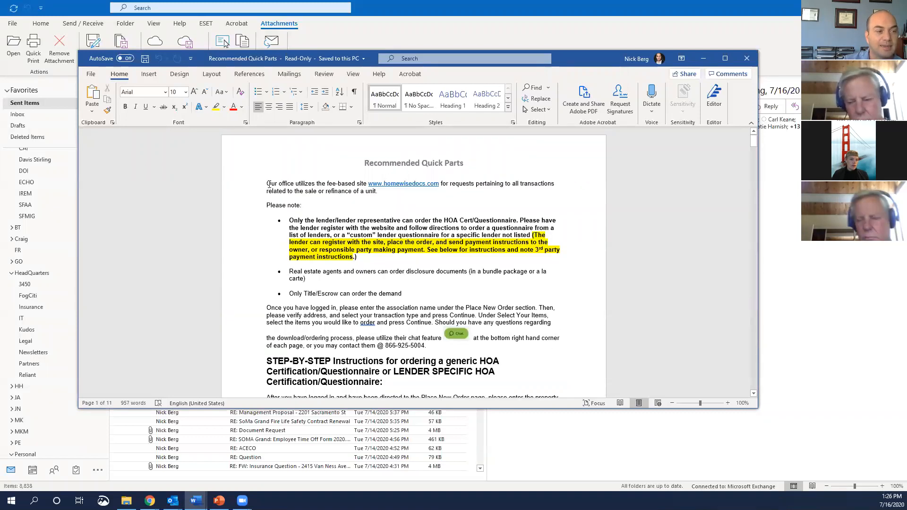
{"action": "left_click_drag", "start_coordinate": [278, 197], "coordinate": [504, 265]}
{"action": "left_click_drag", "start_coordinate": [471, 192], "coordinate": [352, 218]}
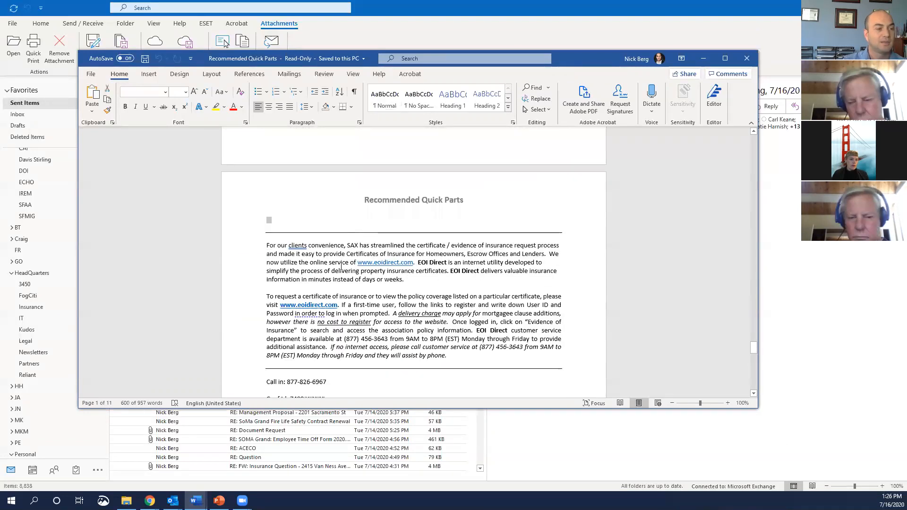
{"action": "scroll", "coordinate": [342, 270], "scroll_direction": "up", "scroll_amount": 3}
{"action": "scroll", "coordinate": [343, 270], "scroll_direction": "up", "scroll_amount": 2}
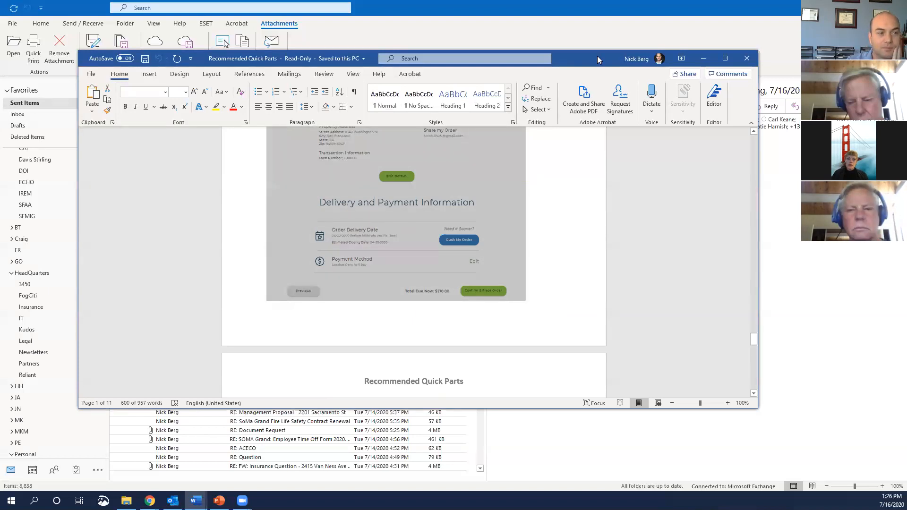
{"action": "left_click_drag", "start_coordinate": [597, 55], "coordinate": [906, 55]}
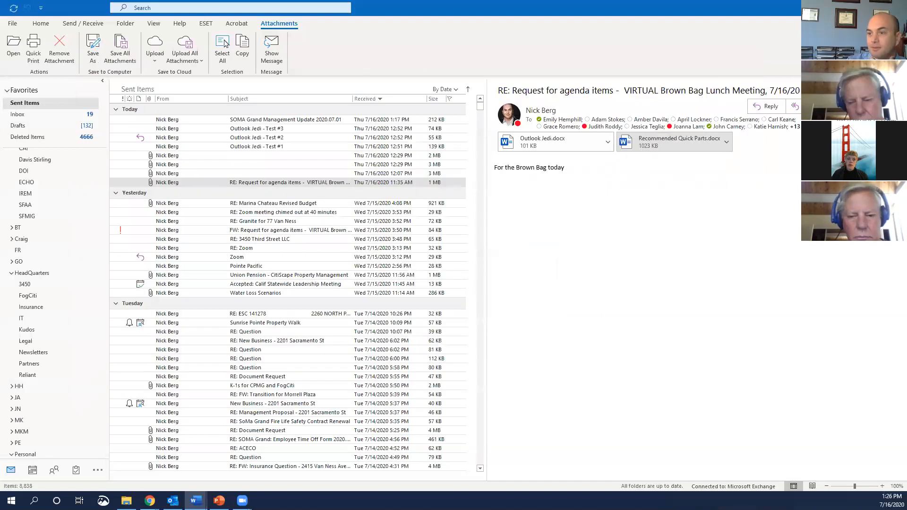
- Create a new email in Outlook and paste the copied homewisedocs instructions above the signature
{"action": "left_click", "coordinate": [42, 26]}
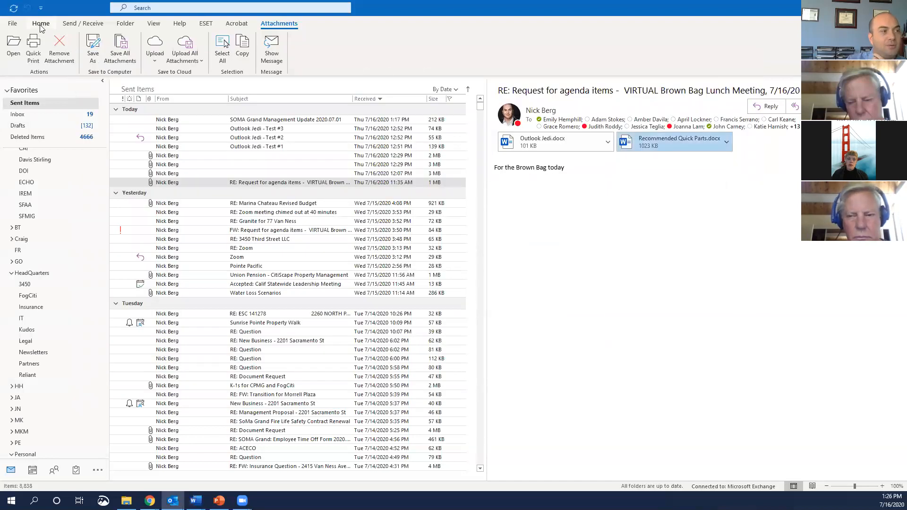
{"action": "left_click", "coordinate": [41, 23]}
{"action": "left_click", "coordinate": [14, 45]}
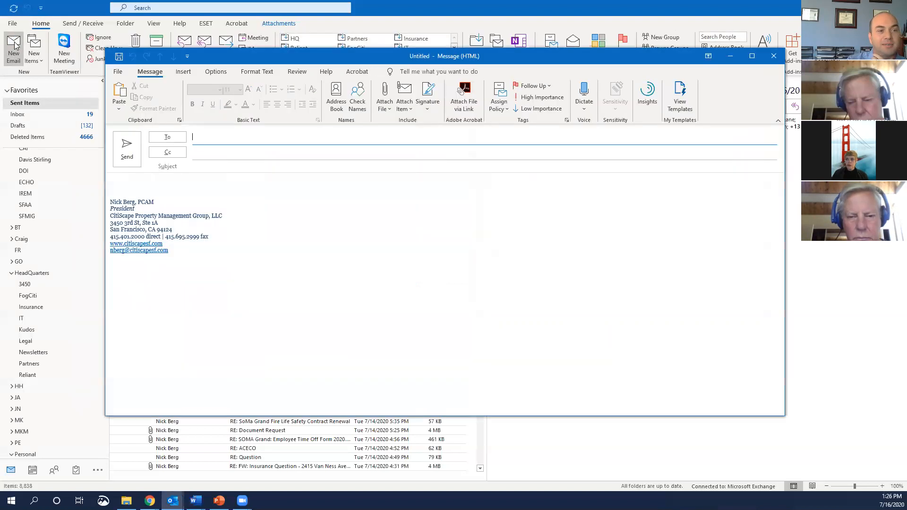
{"action": "left_click", "coordinate": [137, 180]}
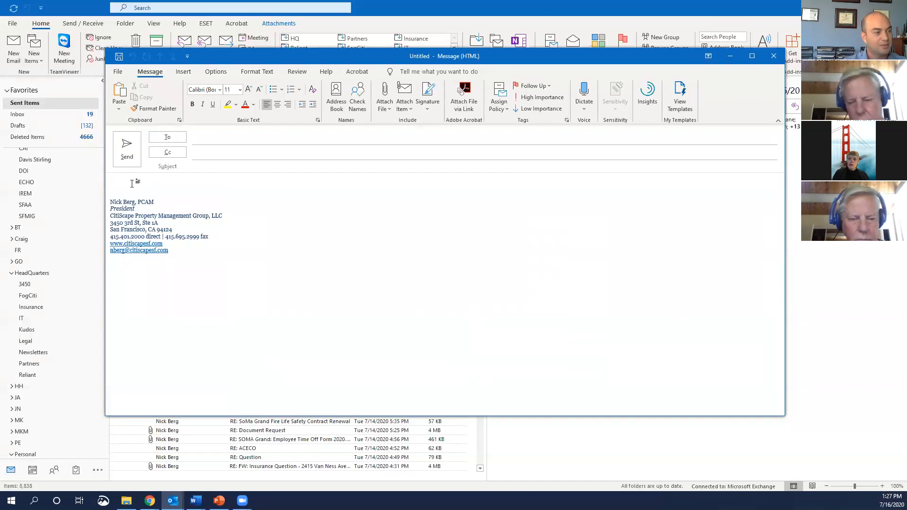
{"action": "right_click", "coordinate": [132, 184]}
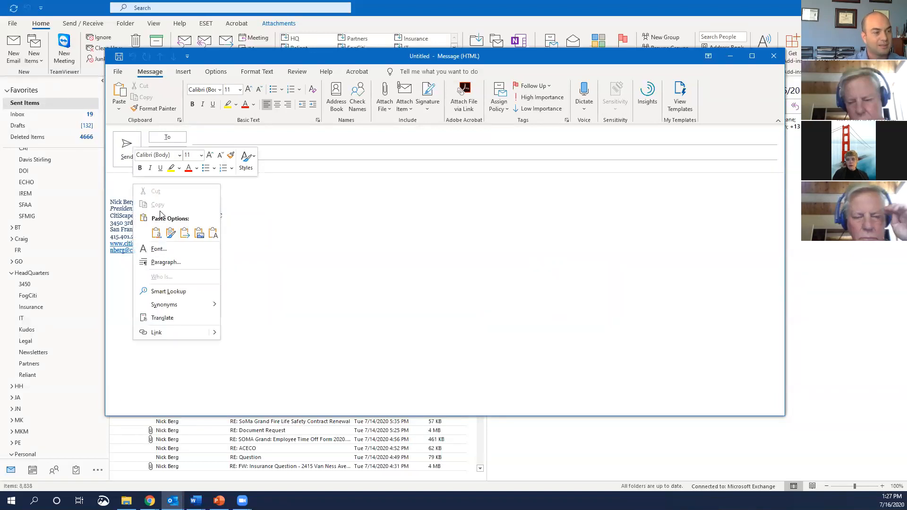
{"action": "left_click", "coordinate": [124, 185]}
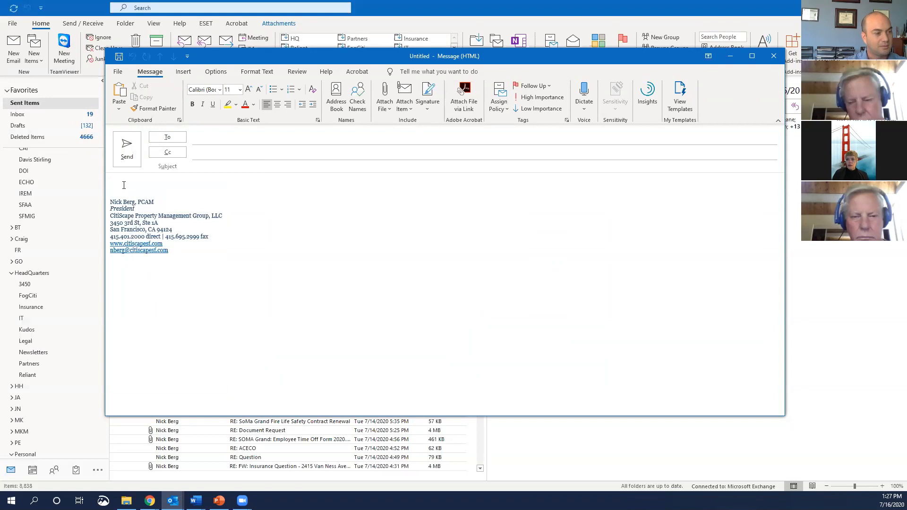
{"action": "key", "text": "ctrl+v"}
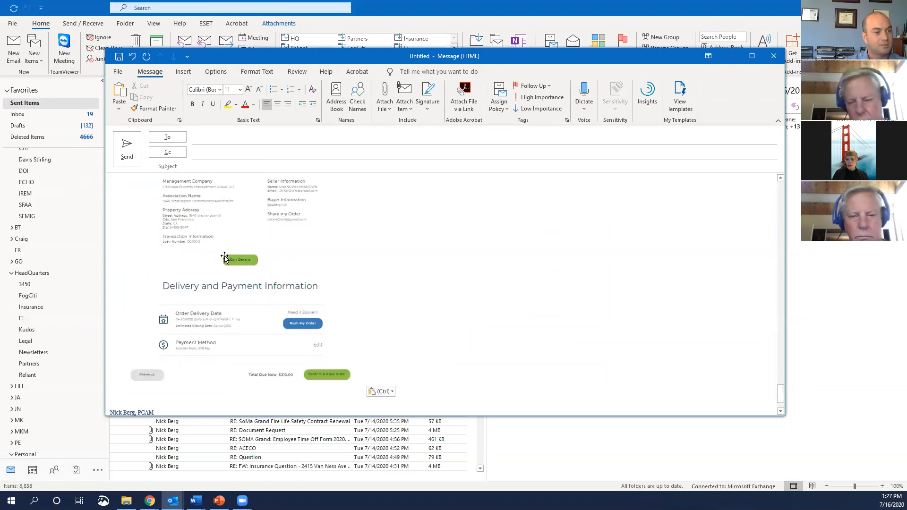
- Save all the pasted instructions, without the signature, to the Quick Part Gallery under the name Homewise, and discard the draft email
{"action": "scroll", "coordinate": [226, 257], "scroll_direction": "up", "scroll_amount": 10}
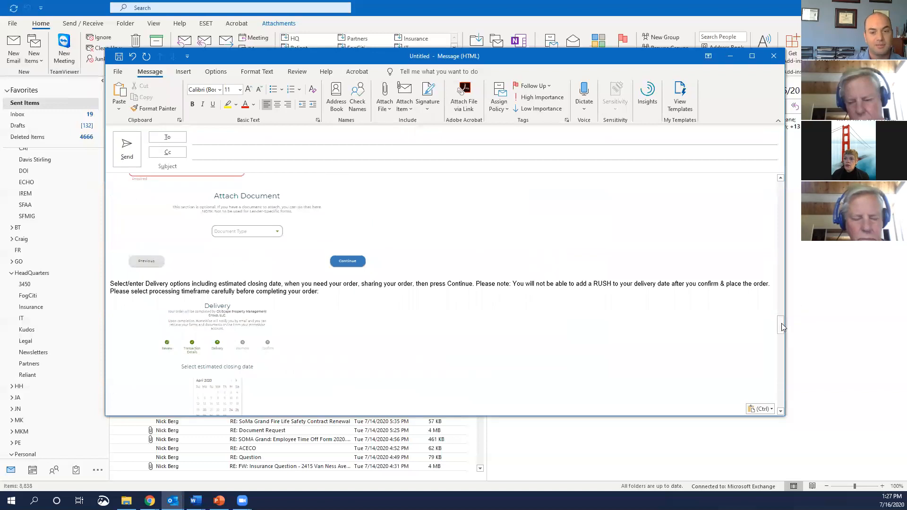
{"action": "left_click_drag", "start_coordinate": [782, 327], "coordinate": [782, 189]}
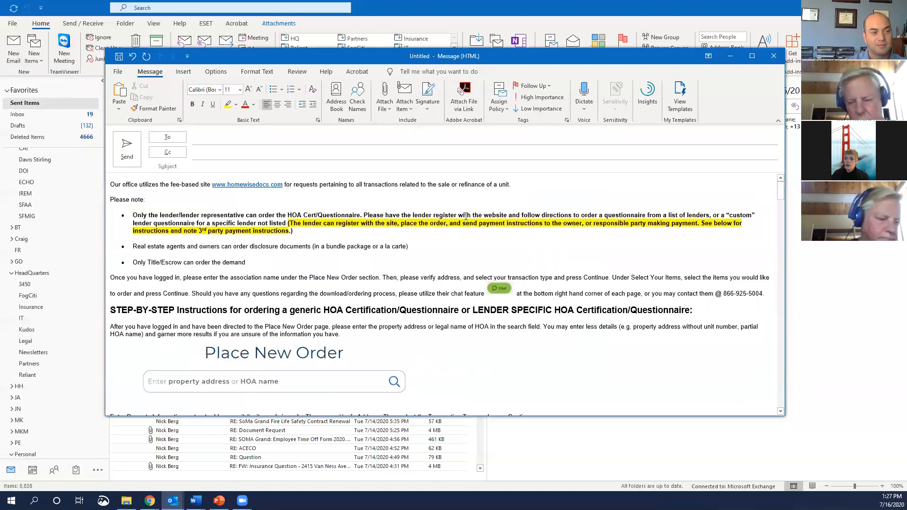
{"action": "mouse_move", "coordinate": [110, 183]}
{"action": "left_mouse_down"}
{"action": "mouse_move", "coordinate": [227, 222]}
{"action": "mouse_move", "coordinate": [378, 406]}
{"action": "mouse_move", "coordinate": [480, 474]}
{"action": "mouse_move", "coordinate": [468, 321]}
{"action": "left_mouse_up"}
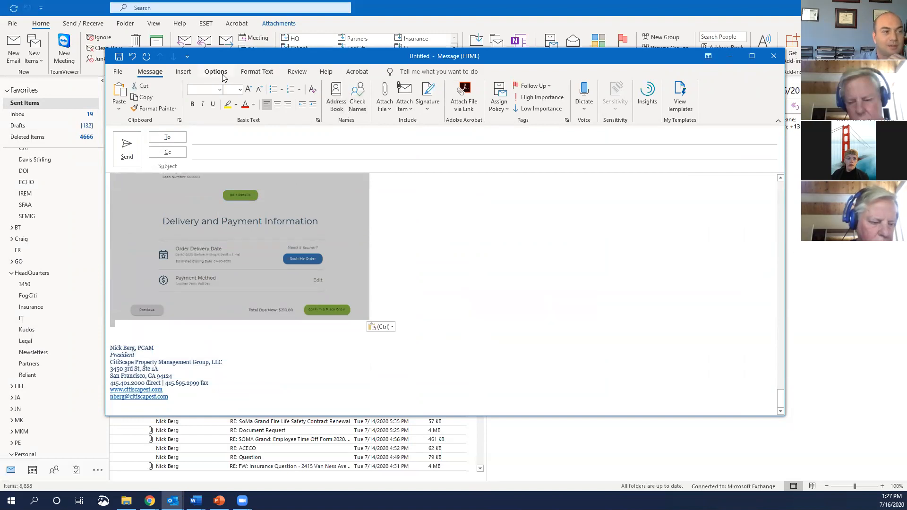
{"action": "left_click", "coordinate": [186, 71]}
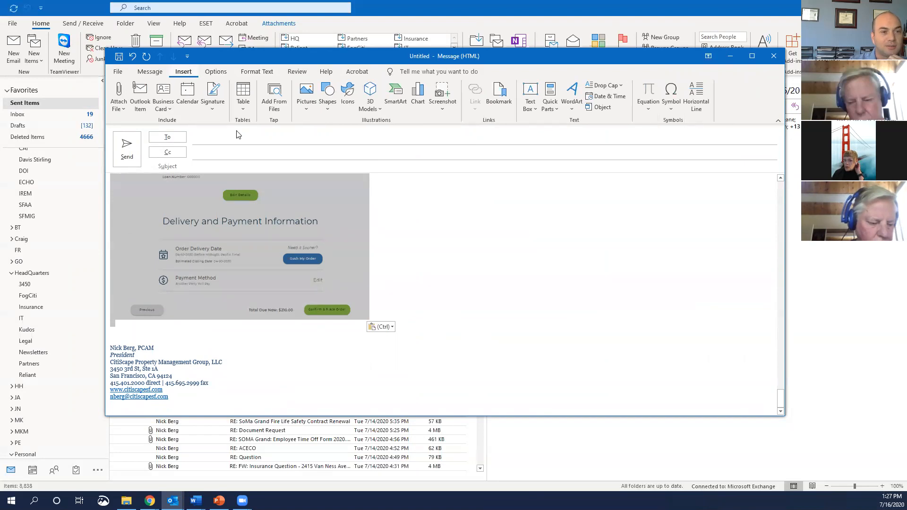
{"action": "left_click", "coordinate": [550, 110]}
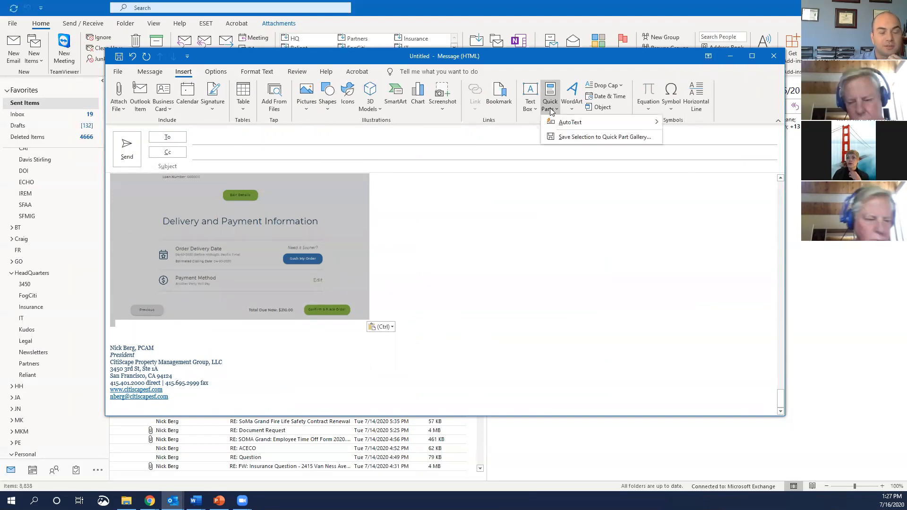
{"action": "left_click", "coordinate": [572, 137]}
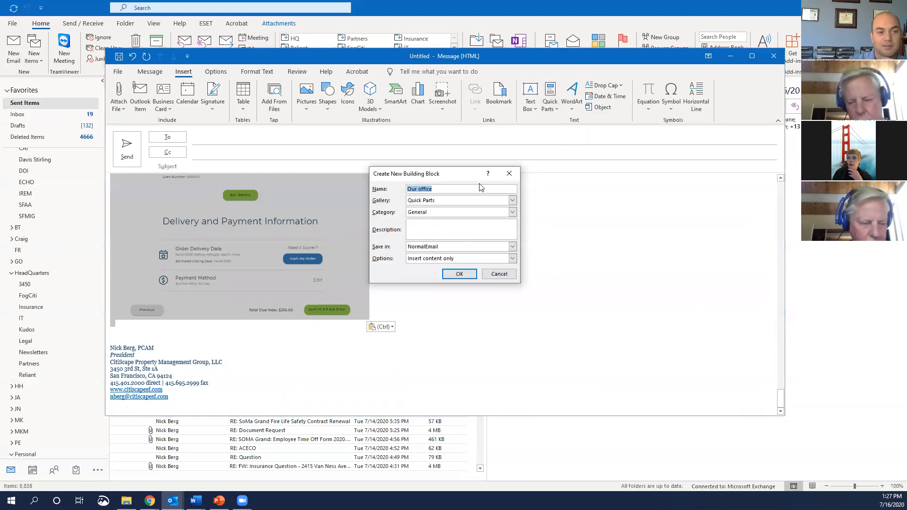
{"action": "left_click", "coordinate": [461, 189]}
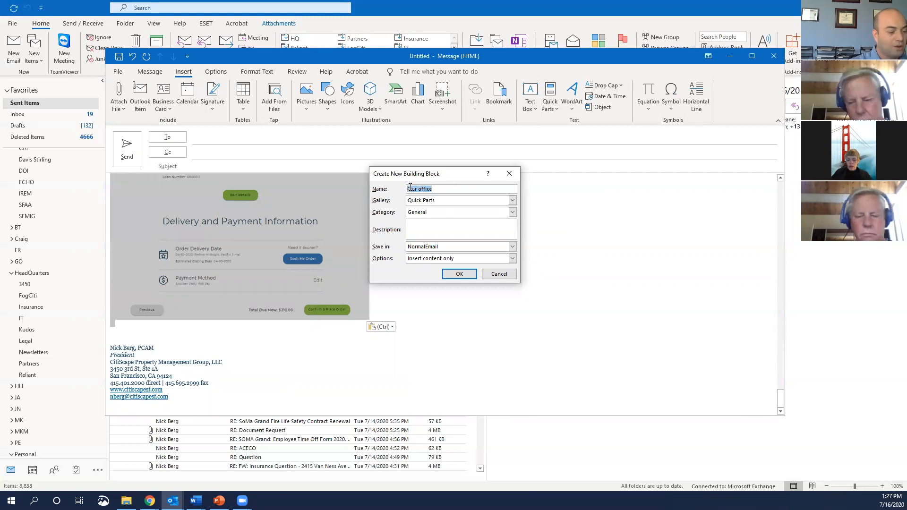
{"action": "type", "text": "Homewise"}
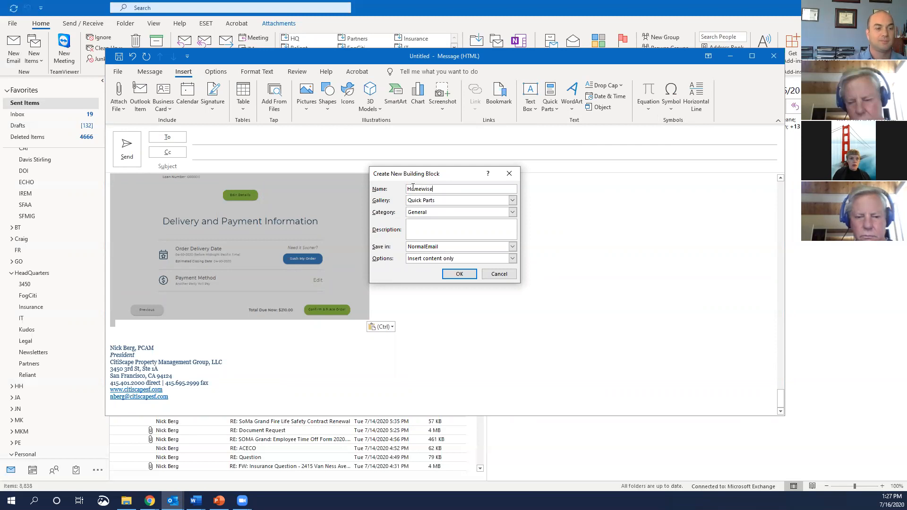
{"action": "left_click", "coordinate": [464, 275]}
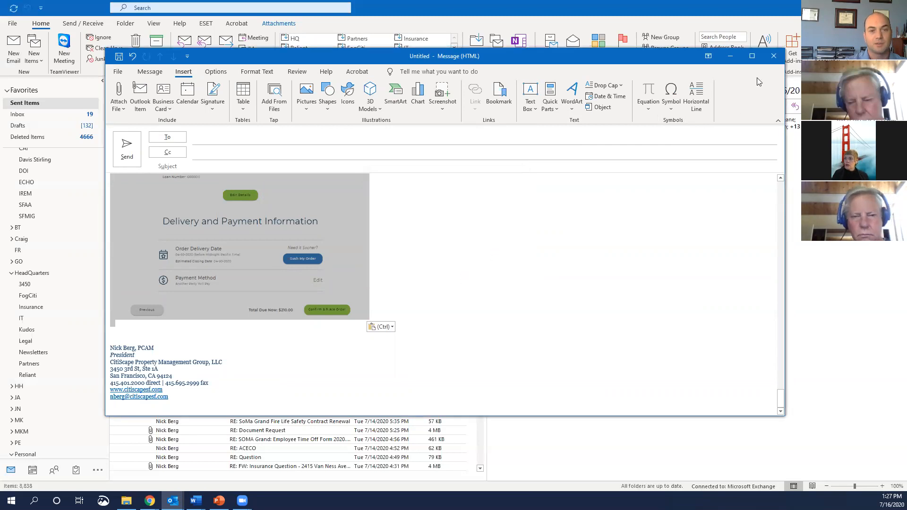
{"action": "left_click", "coordinate": [773, 57]}
{"action": "left_click", "coordinate": [460, 275]}
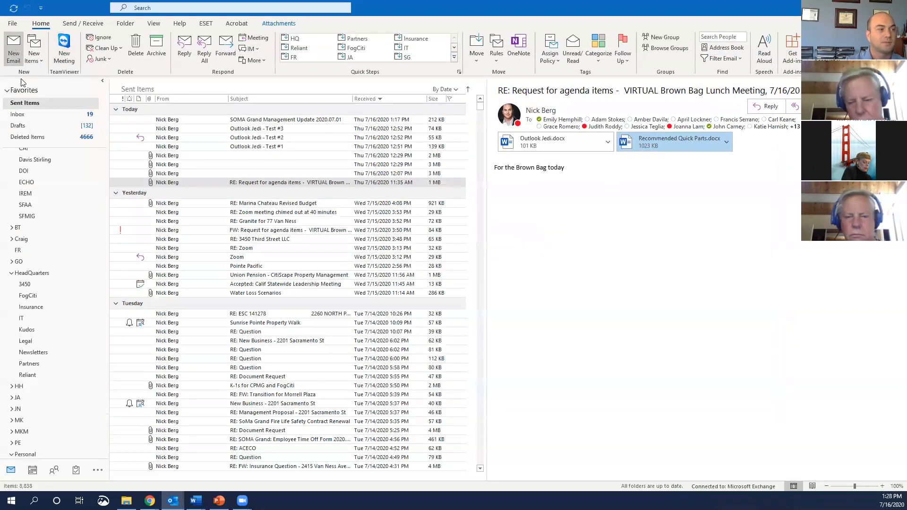
- Reply to all on the "SOMA Grand Management Update 2020.07.01" message and replace the subject with "Lender Questionaire"
{"action": "left_click", "coordinate": [221, 120]}
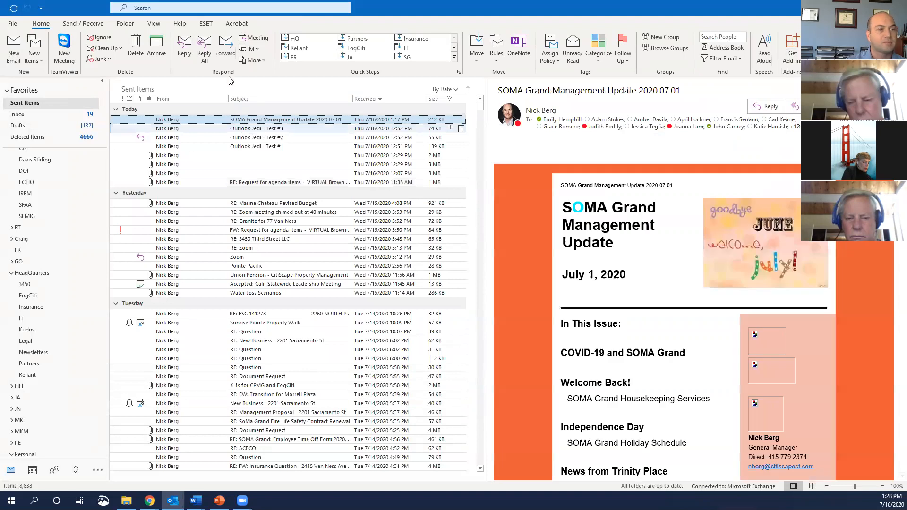
{"action": "left_click", "coordinate": [205, 47]}
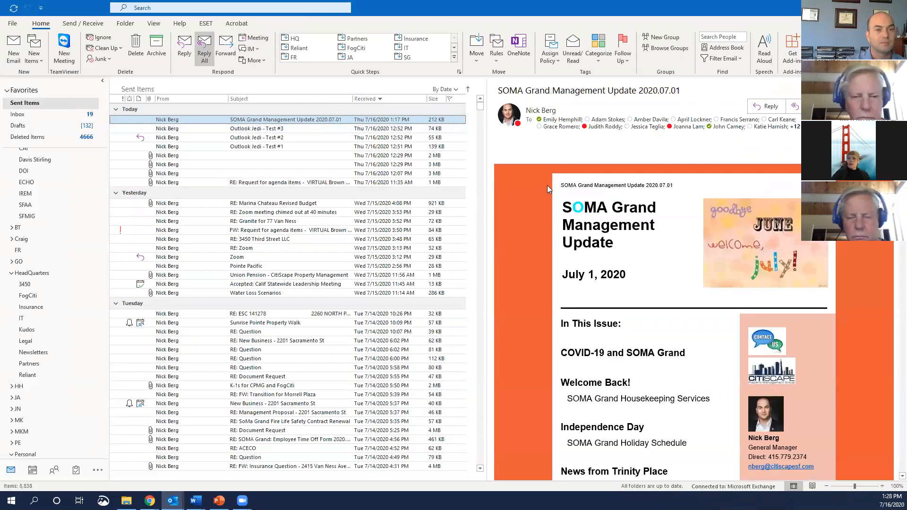
{"action": "left_click", "coordinate": [532, 157]}
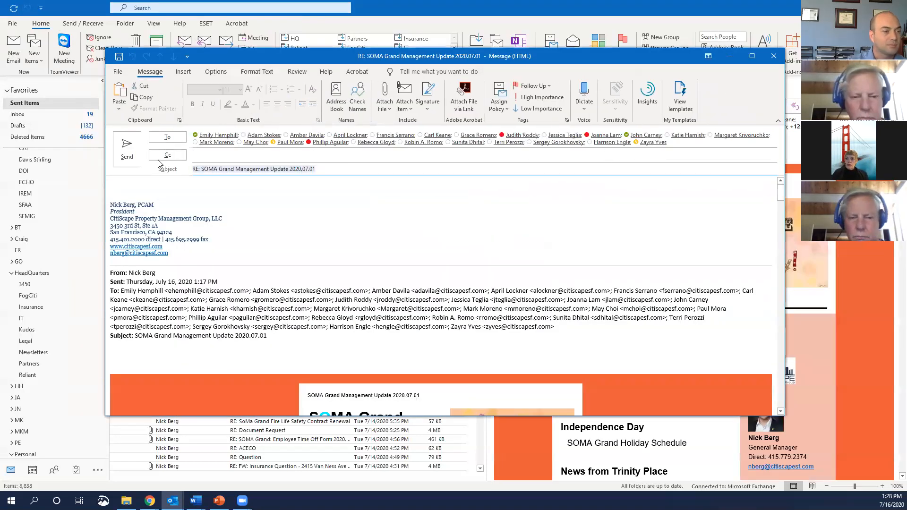
{"action": "type", "text": "Questionaire"}
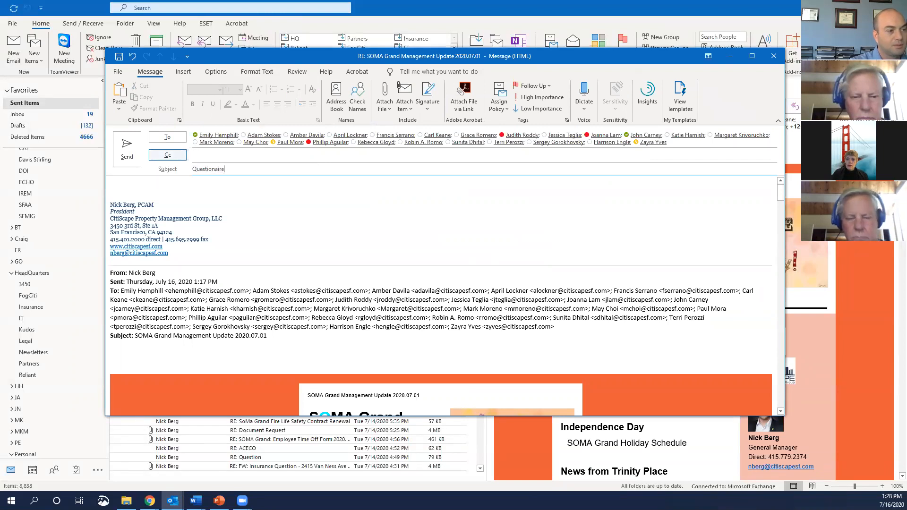
{"action": "left_click", "coordinate": [192, 170]}
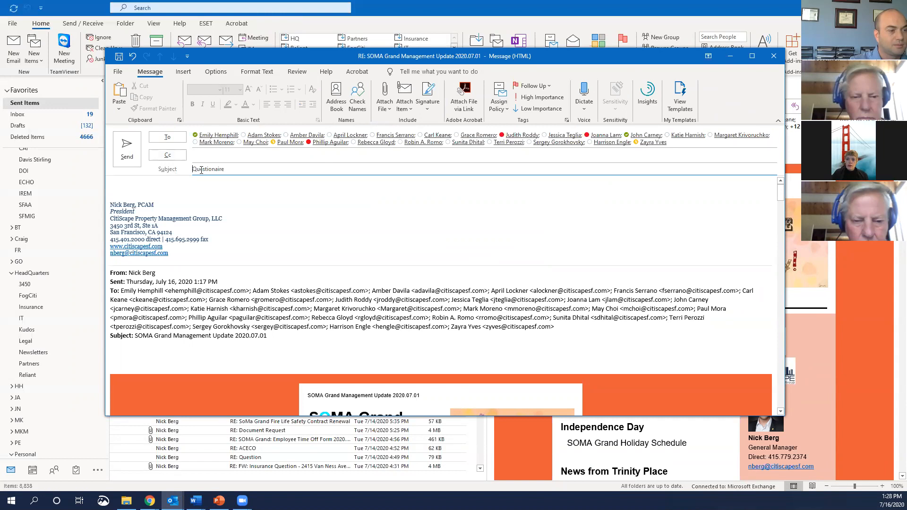
{"action": "type", "text": "Lender"}
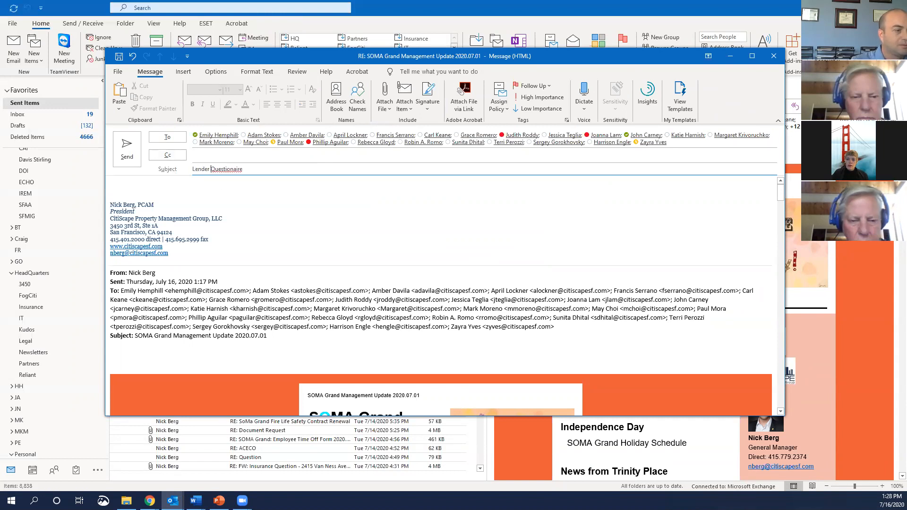
- Delete the entire quoted original message below the signature in the reply
{"action": "left_click", "coordinate": [116, 260]}
{"action": "scroll", "coordinate": [116, 260], "scroll_direction": "down", "scroll_amount": 10}
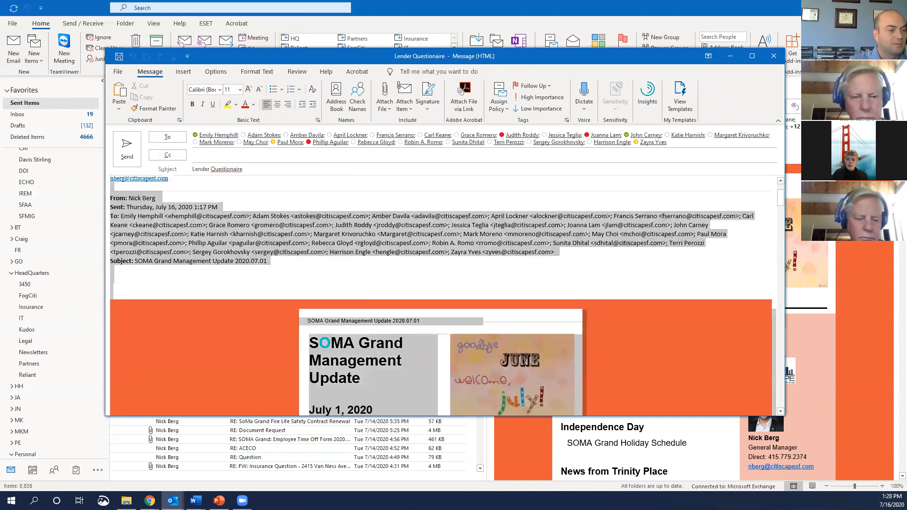
{"action": "scroll", "coordinate": [392, 295], "scroll_direction": "down", "scroll_amount": 15}
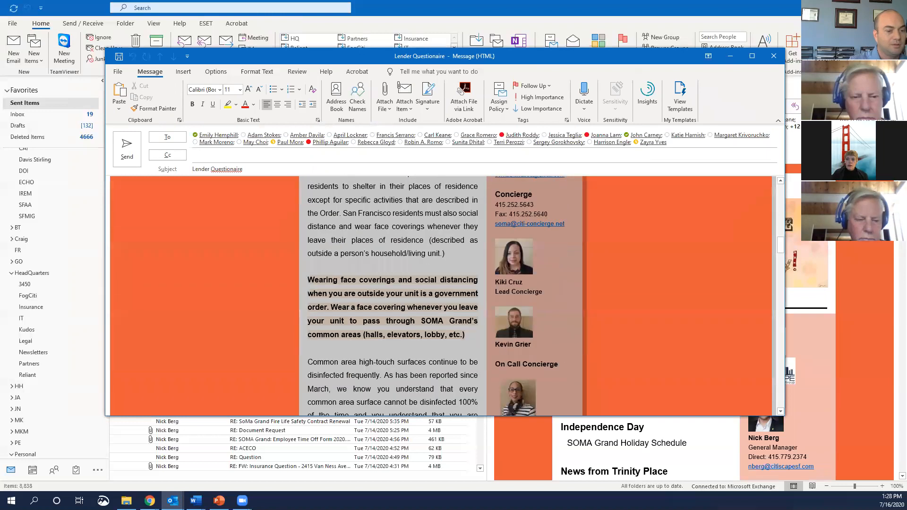
{"action": "scroll", "coordinate": [392, 295], "scroll_direction": "down", "scroll_amount": 15}
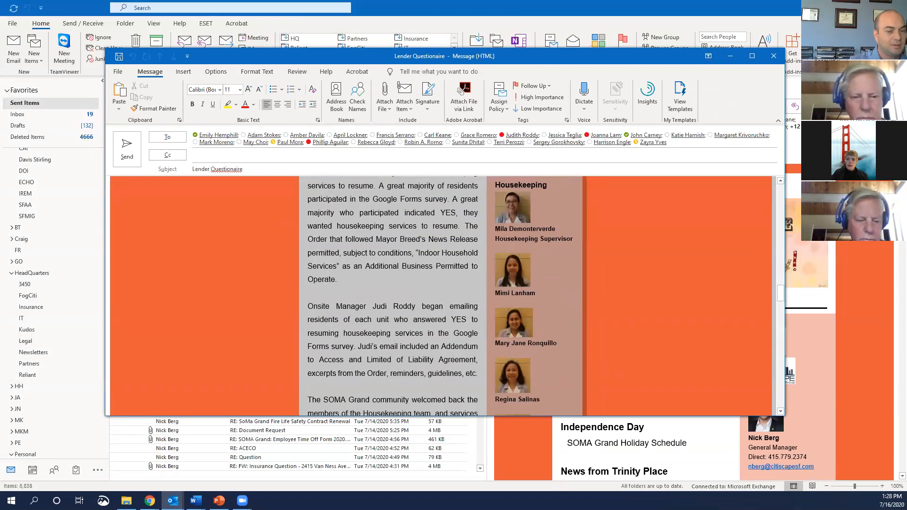
{"action": "scroll", "coordinate": [392, 295], "scroll_direction": "down", "scroll_amount": 15}
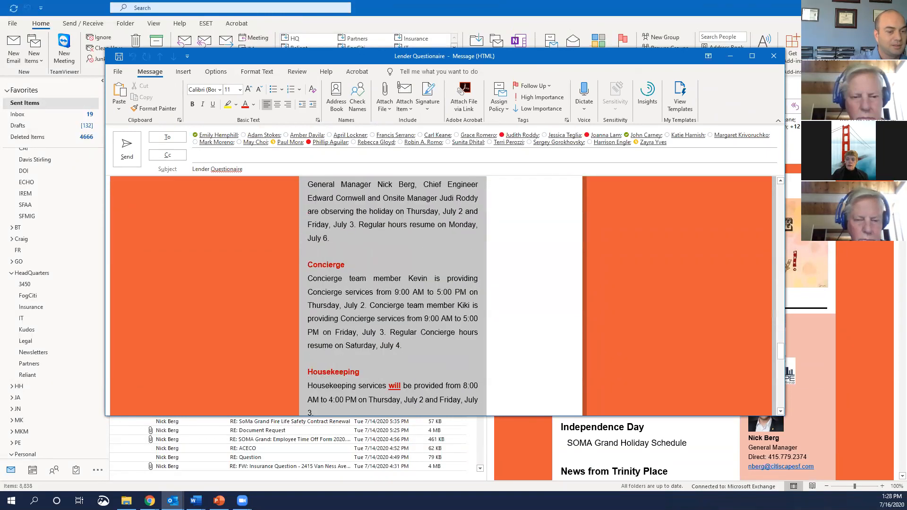
{"action": "scroll", "coordinate": [392, 295], "scroll_direction": "down", "scroll_amount": 3}
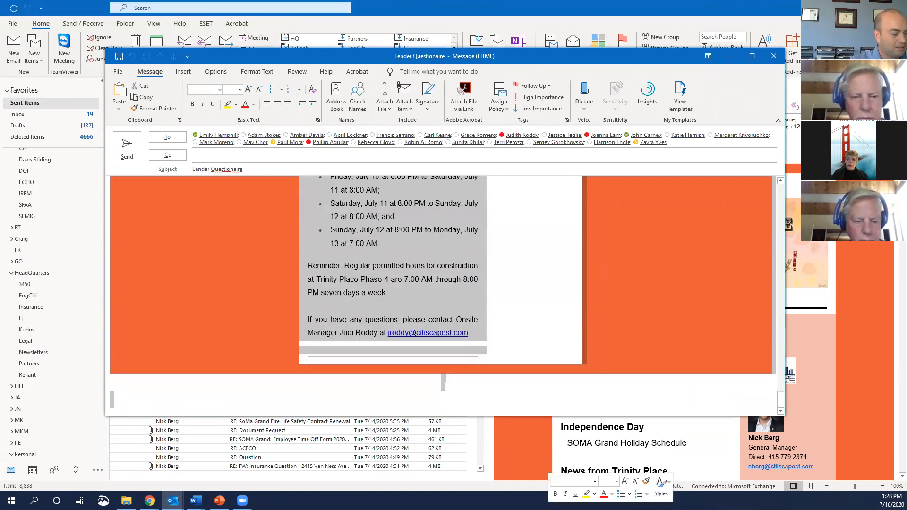
{"action": "key", "text": "ctrl+d"}
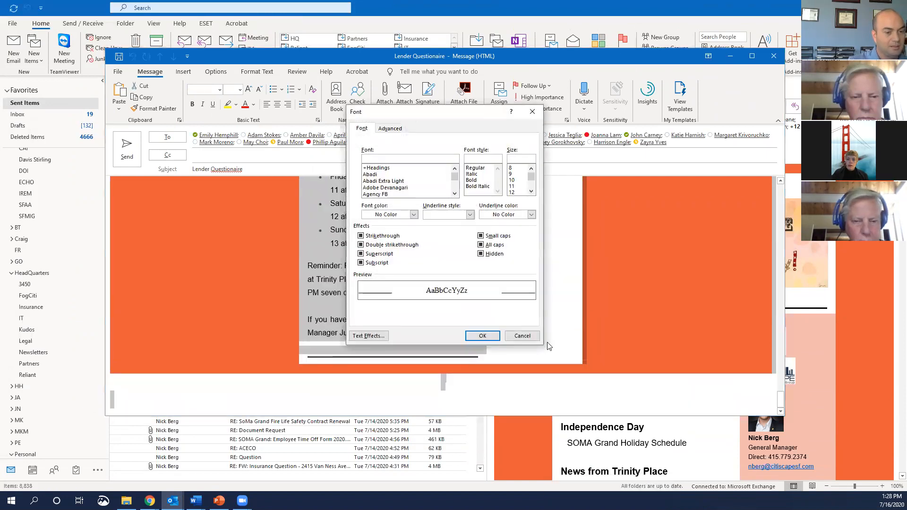
{"action": "left_click", "coordinate": [525, 333]}
{"action": "key", "text": "Delete"}
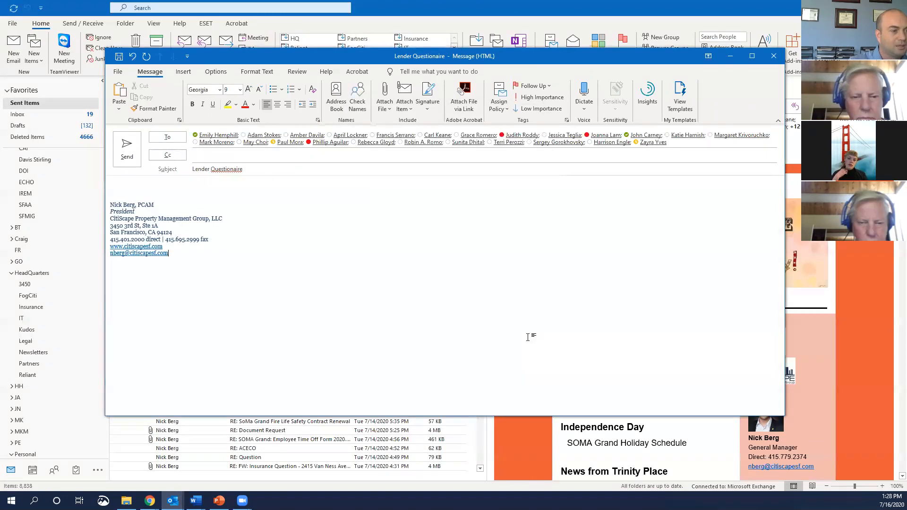
{"action": "type", "text": "Please"}
{"action": "key", "text": "BackSpace"}
{"action": "key", "text": "BackSpace"}
{"action": "key", "text": "BackSpace"}
{"action": "key", "text": "BackSpace"}
{"action": "key", "text": "BackSpace"}
{"action": "key", "text": "BackSpace"}
{"action": "key", "text": "BackSpace"}
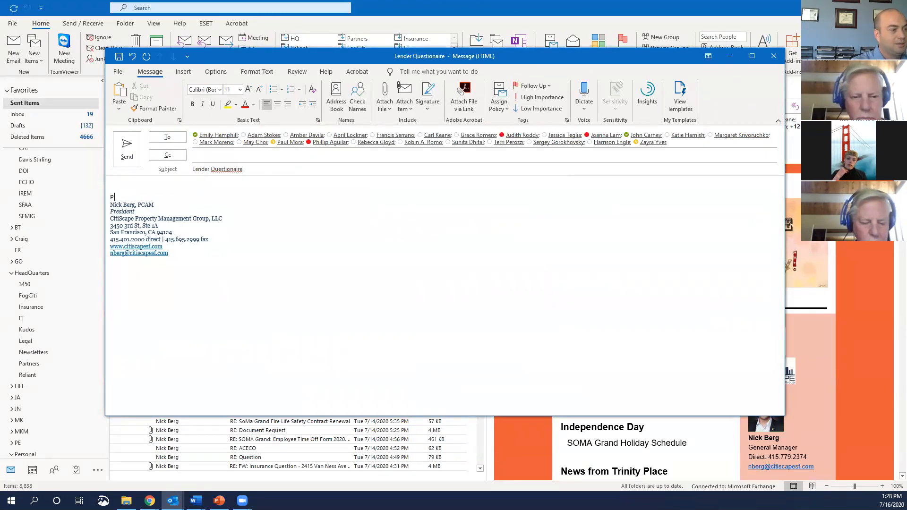
- Write "Manager" and "Please complete the attached questionaire" above the signature and send the Lender Questionaire email
{"action": "type", "text": "Man"}
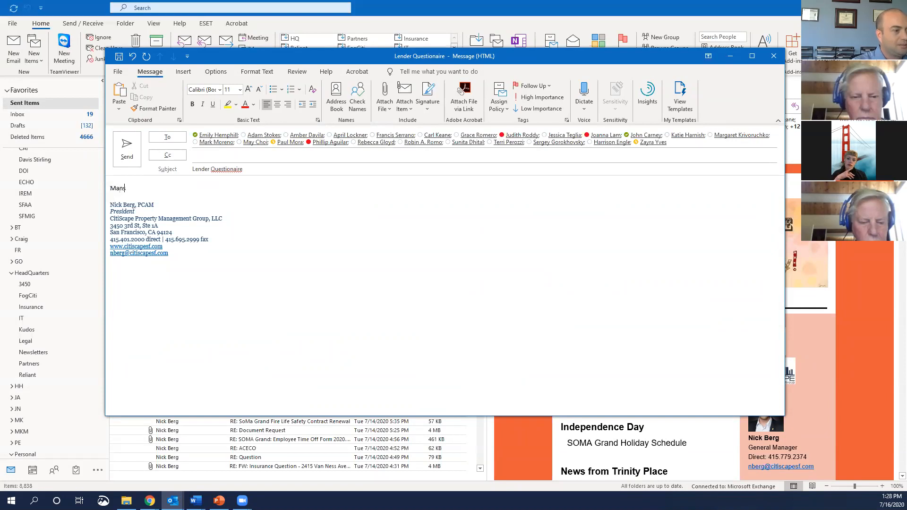
{"action": "type", "text": "ager p"}
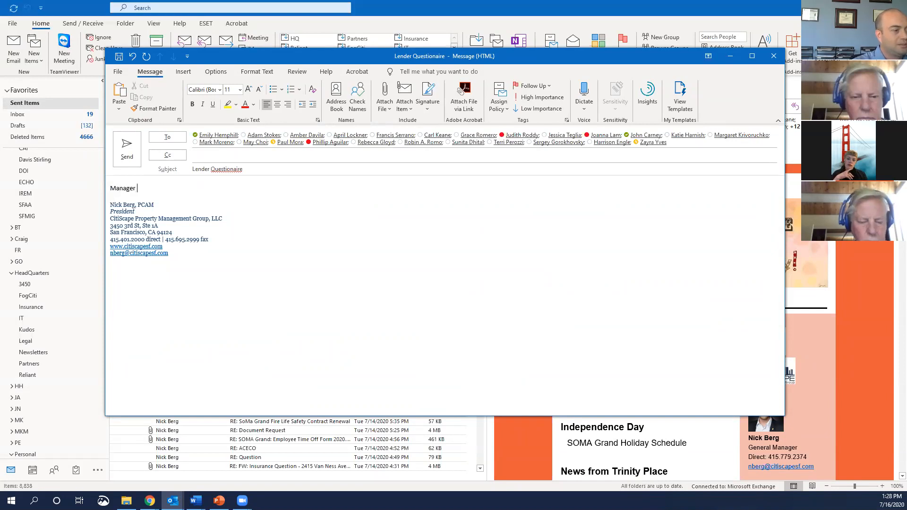
{"action": "key", "text": "Return"}
{"action": "key", "text": "Return"}
{"action": "type", "text": "Pleas"}
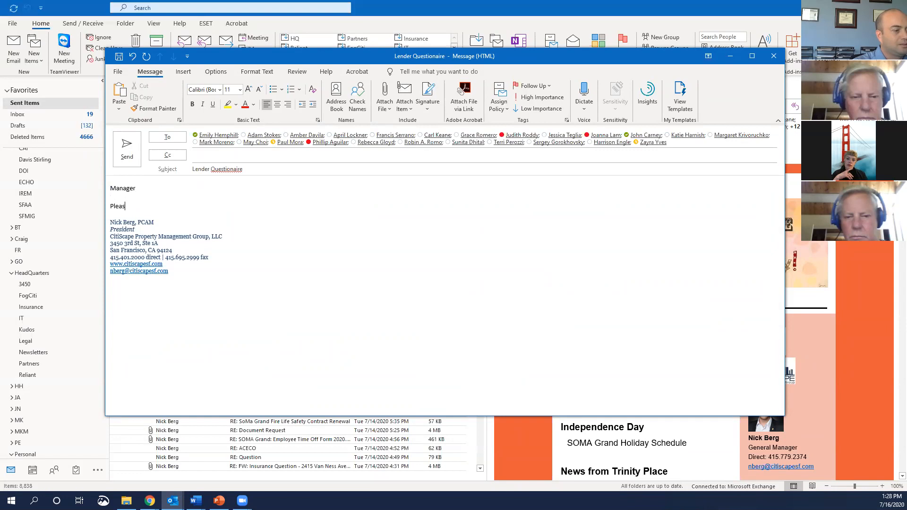
{"action": "type", "text": "e do"}
{"action": "type", "text": "mplete the attached "}
{"action": "type", "text": "questionaire"}
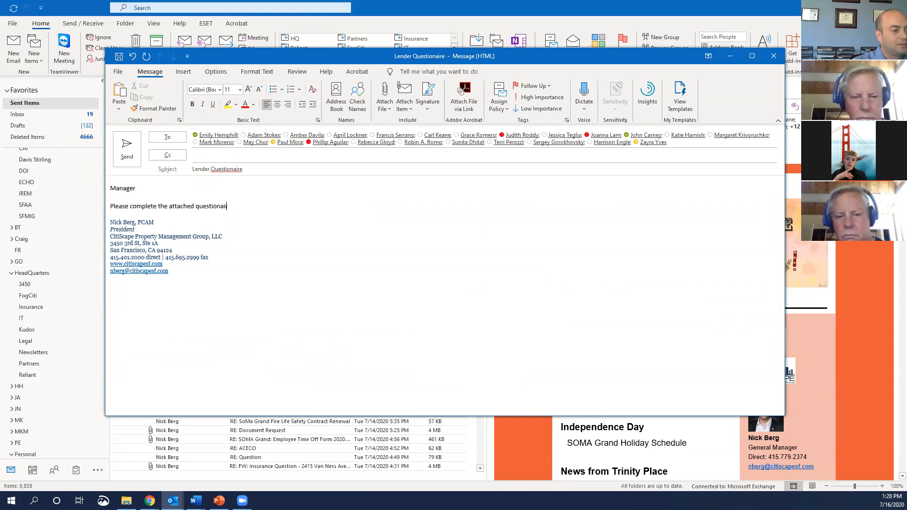
{"action": "left_click", "coordinate": [127, 147]}
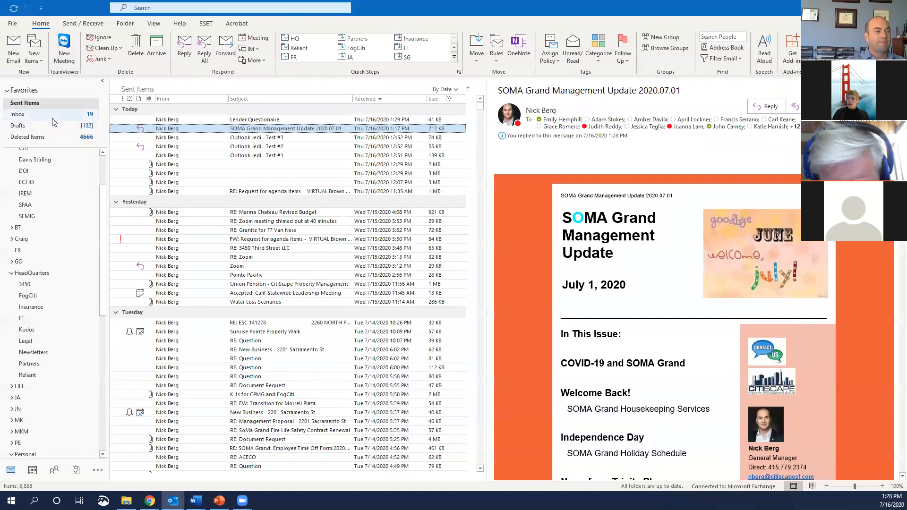
- Insert the Homewise Quick Part into a reply to the sent "Lender Questionaire" message and discard the reply without saving
{"action": "left_click", "coordinate": [242, 121]}
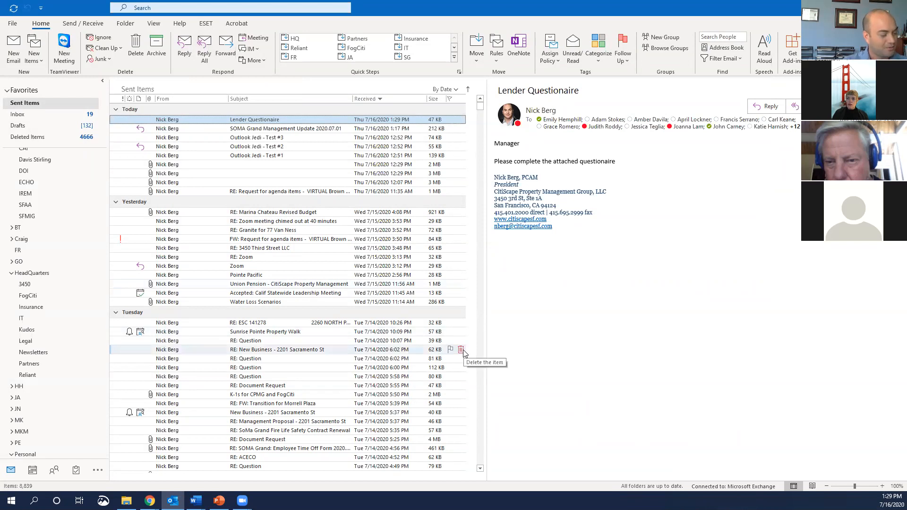
{"action": "key", "text": "ctrl+r"}
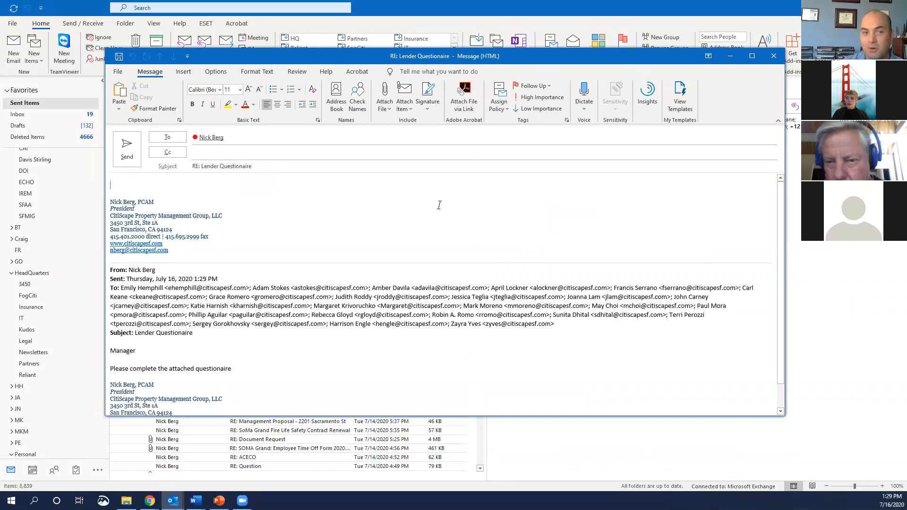
{"action": "left_click", "coordinate": [182, 72]}
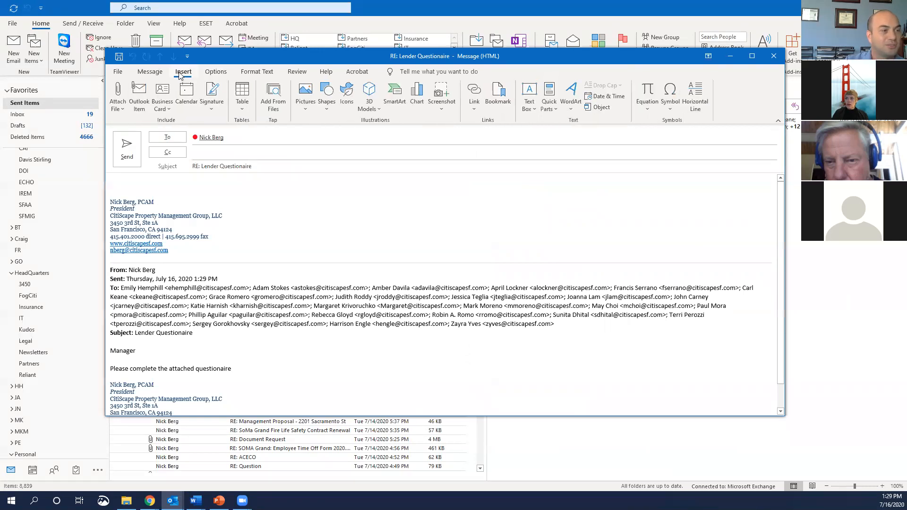
{"action": "left_click", "coordinate": [551, 105]}
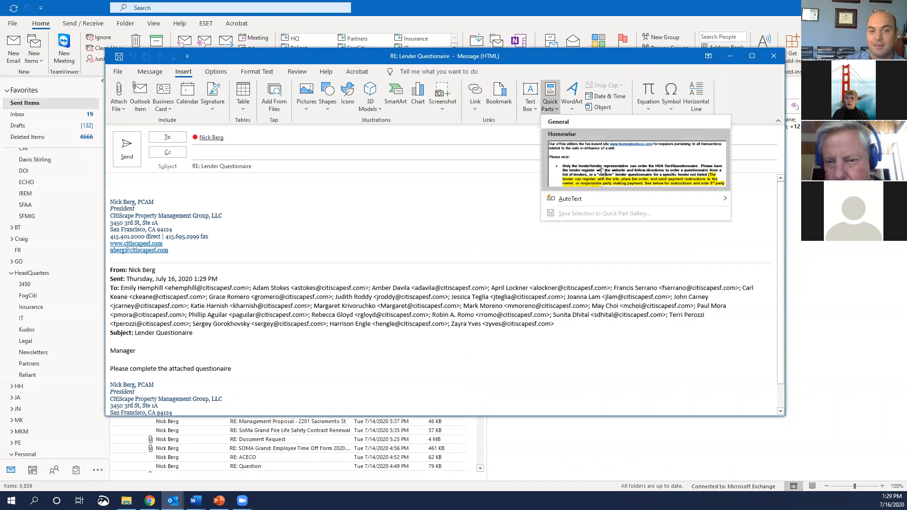
{"action": "left_click", "coordinate": [602, 170]}
{"action": "scroll", "coordinate": [501, 382], "scroll_direction": "up", "scroll_amount": 5}
{"action": "left_click_drag", "start_coordinate": [781, 381], "coordinate": [769, 156]}
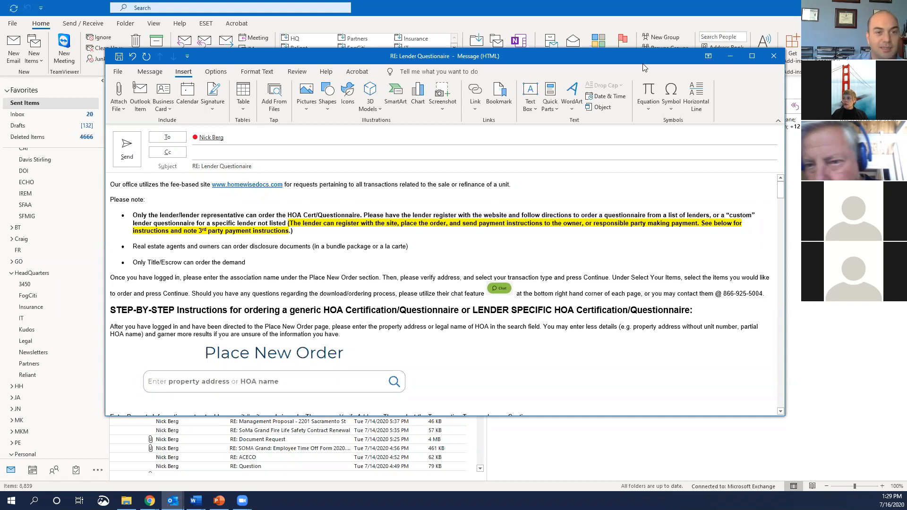
{"action": "left_click", "coordinate": [773, 57]}
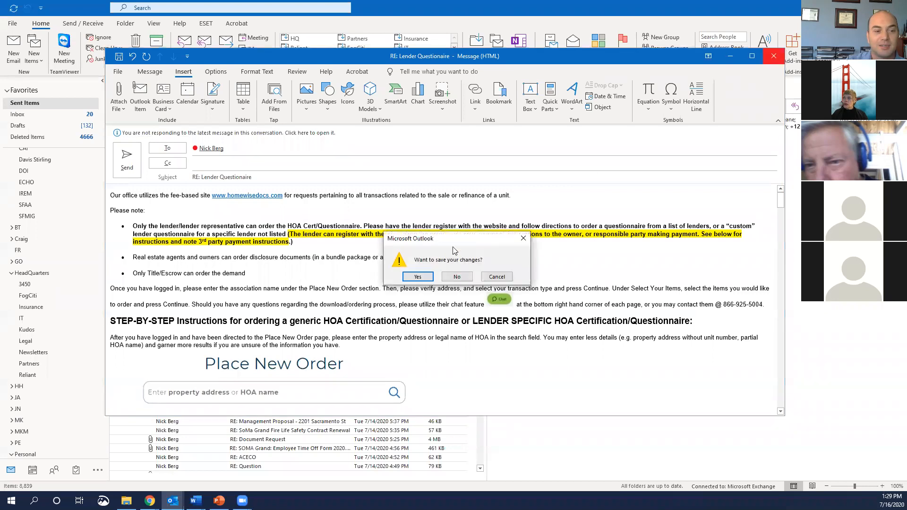
{"action": "left_click", "coordinate": [456, 277]}
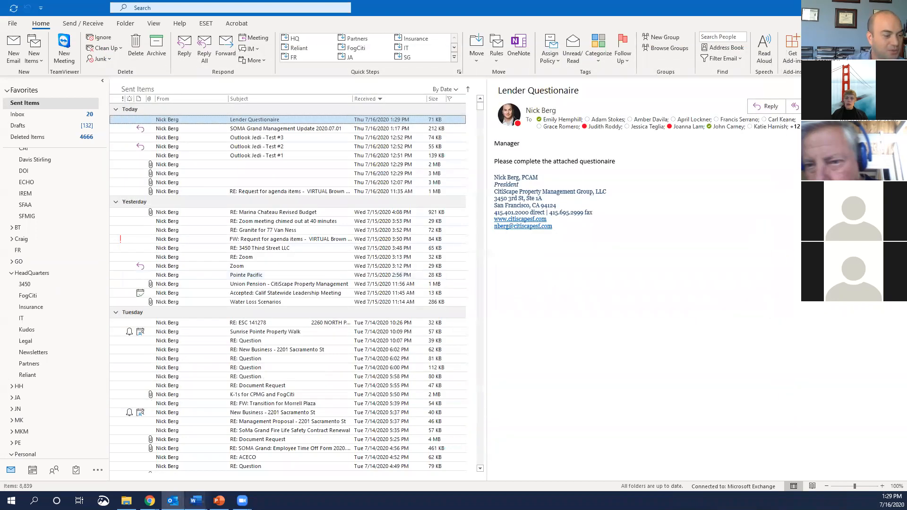
- Switch to the Recommended Quick Parts document in Word and examine the EOI Direct insurance certificate text, highlighting its two paragraphs
{"action": "left_click", "coordinate": [197, 500]}
{"action": "left_click", "coordinate": [229, 475]}
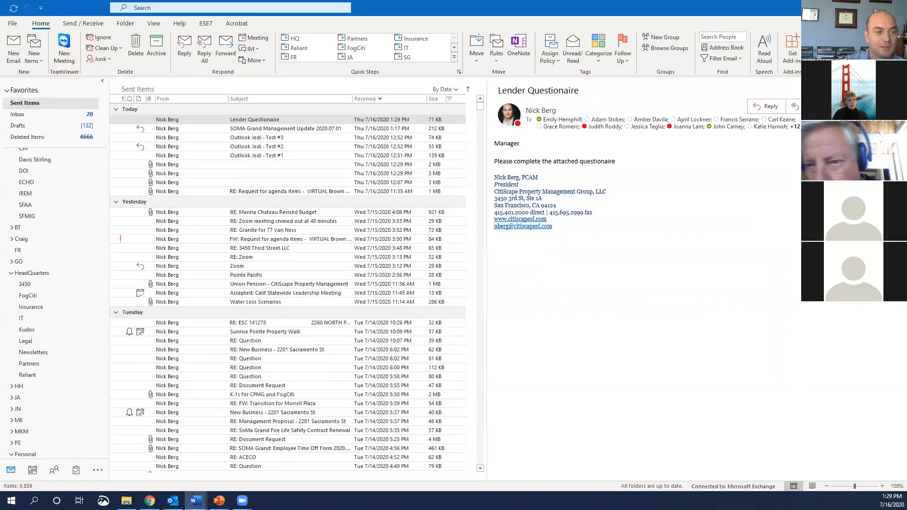
{"action": "scroll", "coordinate": [542, 217], "scroll_direction": "down", "scroll_amount": 4}
{"action": "scroll", "coordinate": [502, 188], "scroll_direction": "up", "scroll_amount": 2}
{"action": "scroll", "coordinate": [502, 188], "scroll_direction": "up", "scroll_amount": 5}
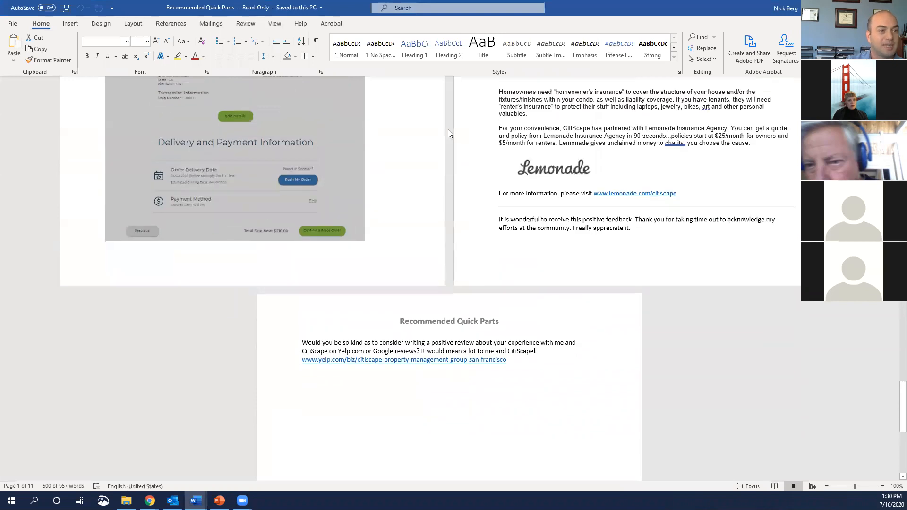
{"action": "scroll", "coordinate": [522, 273], "scroll_direction": "up", "scroll_amount": 9}
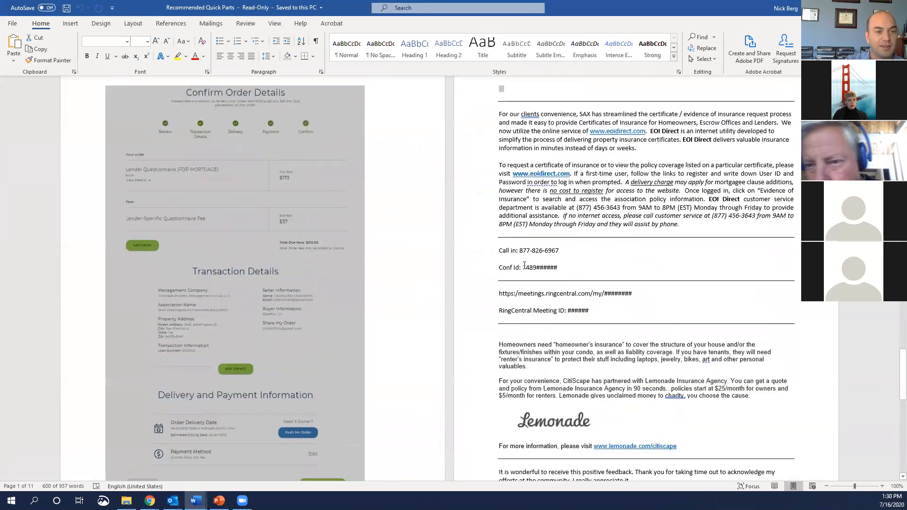
{"action": "scroll", "coordinate": [576, 237], "scroll_direction": "down", "scroll_amount": 1}
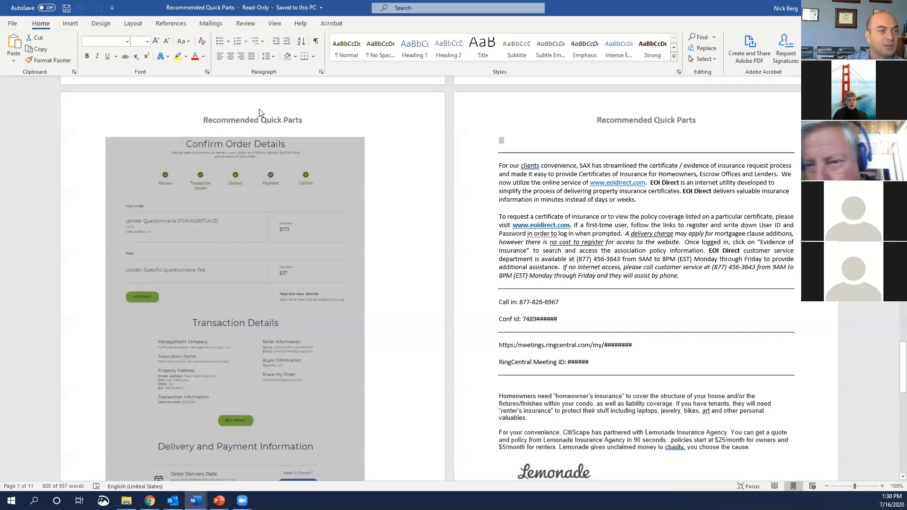
{"action": "scroll", "coordinate": [598, 203], "scroll_direction": "down", "scroll_amount": 2}
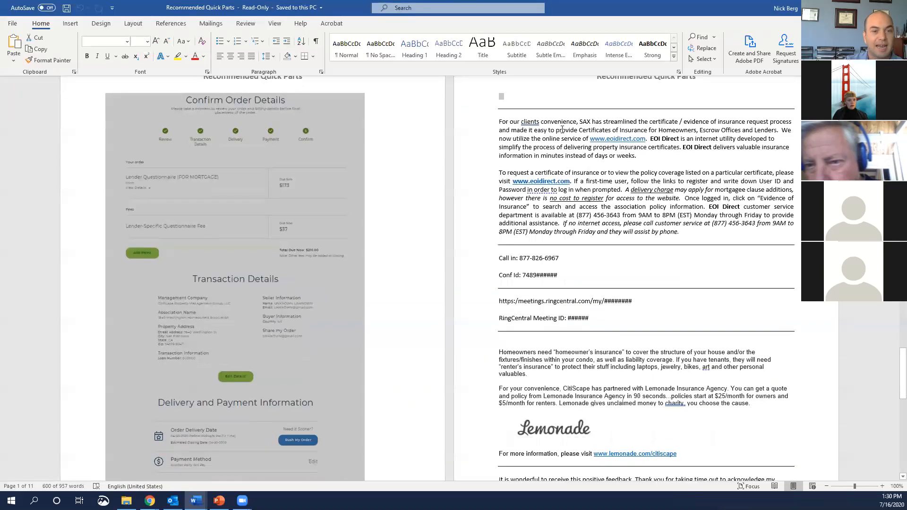
{"action": "left_click_drag", "start_coordinate": [541, 120], "coordinate": [685, 236]}
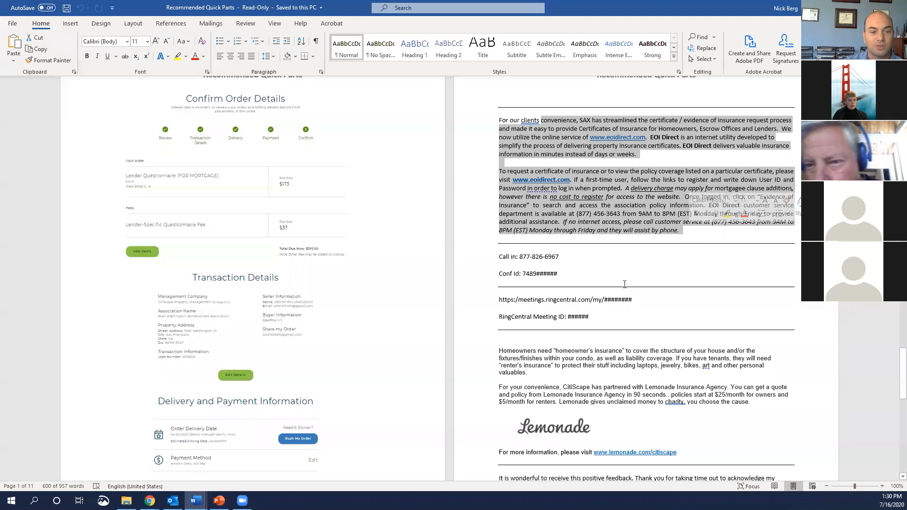
- Examine the conference call-in details and the RingCentral meeting link block, highlighting each in turn
{"action": "scroll", "coordinate": [625, 283], "scroll_direction": "down", "scroll_amount": 3}
{"action": "mouse_move", "coordinate": [499, 188]}
{"action": "left_mouse_down"}
{"action": "mouse_move", "coordinate": [569, 208]}
{"action": "mouse_move", "coordinate": [496, 191]}
{"action": "left_mouse_up"}
{"action": "left_click", "coordinate": [567, 206]}
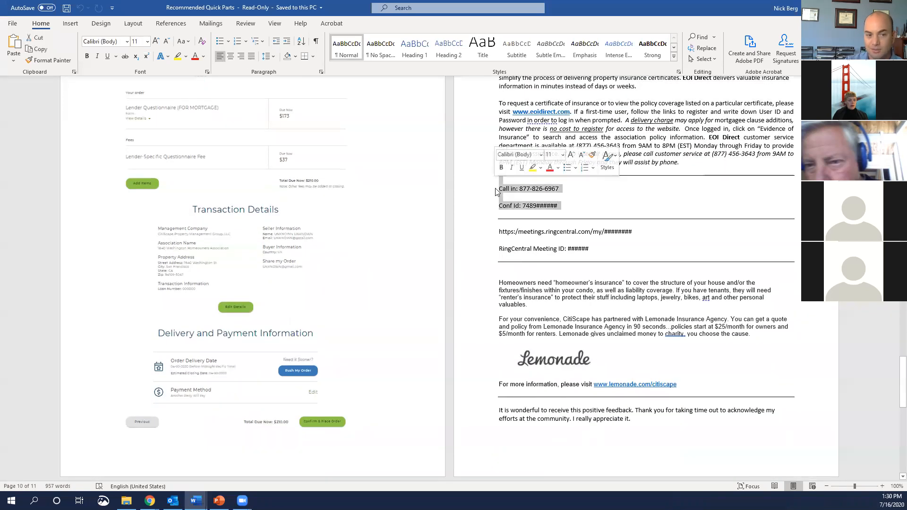
{"action": "left_click", "coordinate": [597, 212]}
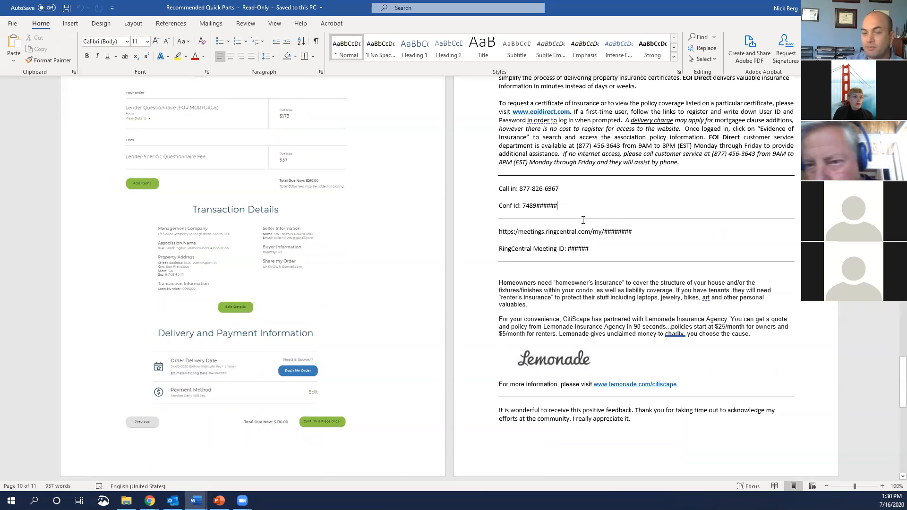
{"action": "left_click_drag", "start_coordinate": [499, 232], "coordinate": [601, 248]}
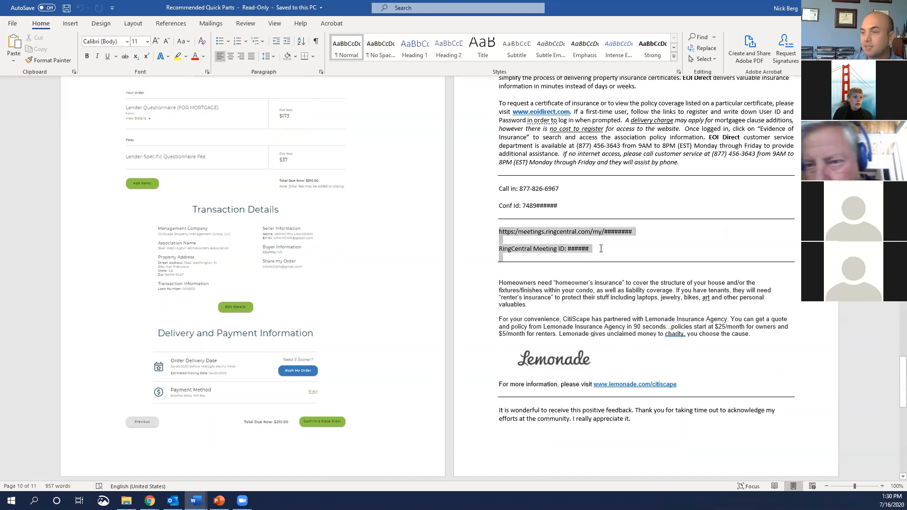
{"action": "left_click", "coordinate": [550, 213]}
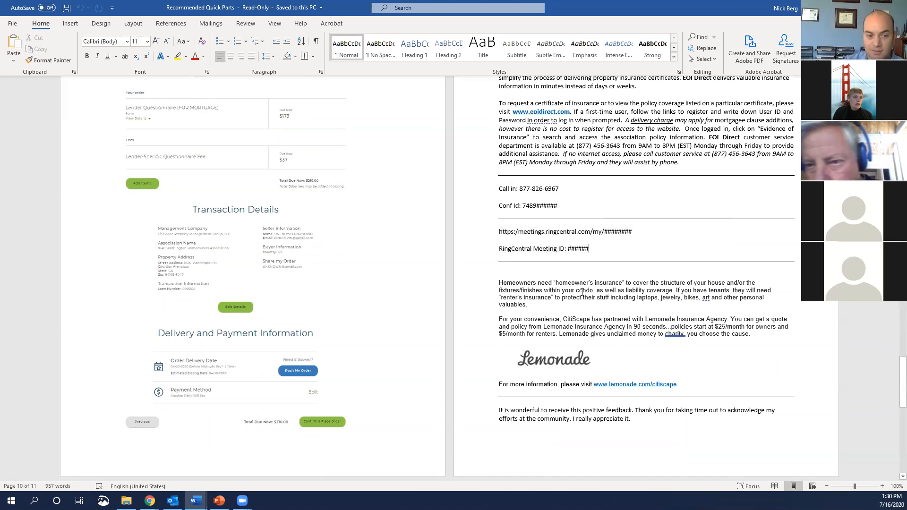
- Examine the Lemonade homeowner's insurance text, the positive feedback reply and the Yelp review request at the document's end
{"action": "scroll", "coordinate": [551, 212], "scroll_direction": "down", "scroll_amount": 3}
{"action": "scroll", "coordinate": [531, 204], "scroll_direction": "down", "scroll_amount": 3}
{"action": "left_click_drag", "start_coordinate": [501, 116], "coordinate": [581, 177]}
{"action": "left_click", "coordinate": [579, 177]}
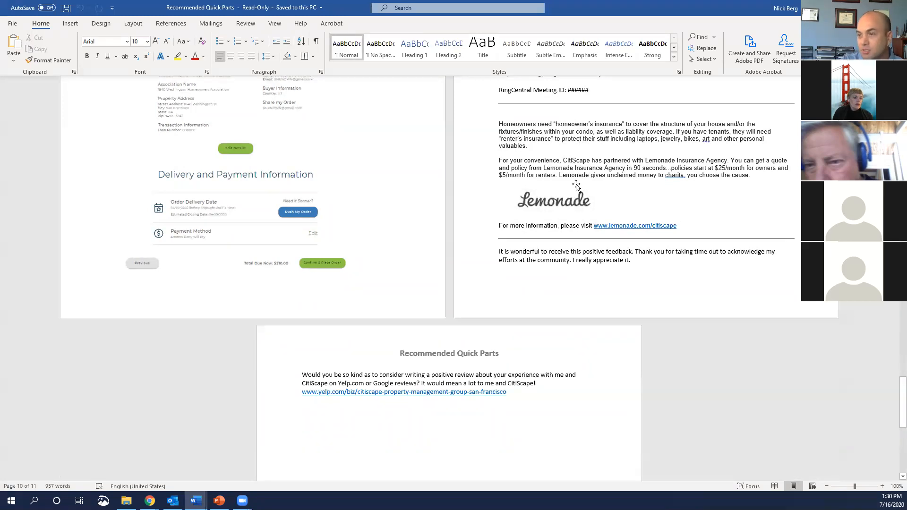
{"action": "scroll", "coordinate": [574, 189], "scroll_direction": "down", "scroll_amount": 3}
{"action": "left_click", "coordinate": [506, 184]}
{"action": "left_click_drag", "start_coordinate": [513, 203], "coordinate": [572, 327]}
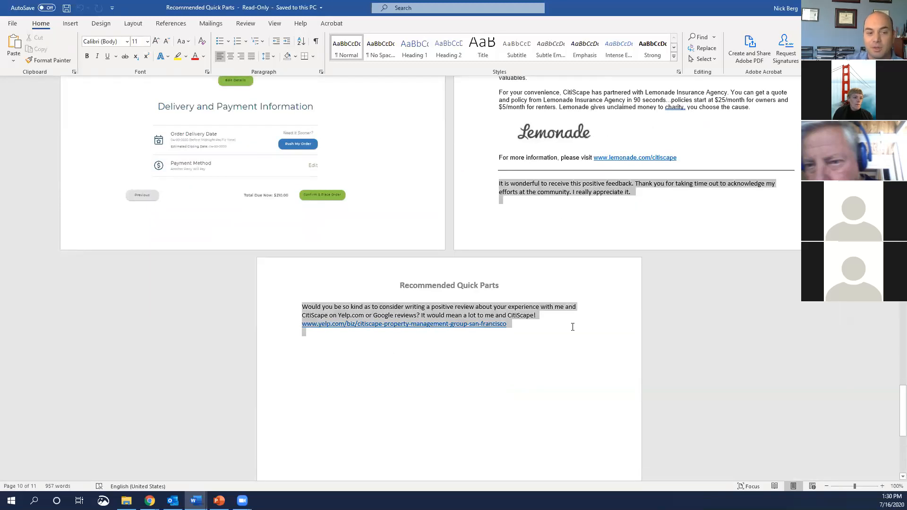
{"action": "left_click", "coordinate": [571, 327]}
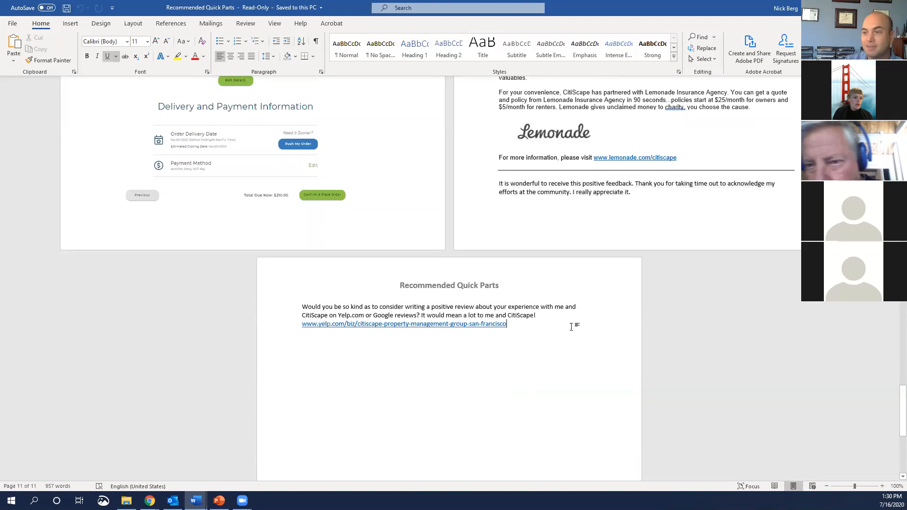
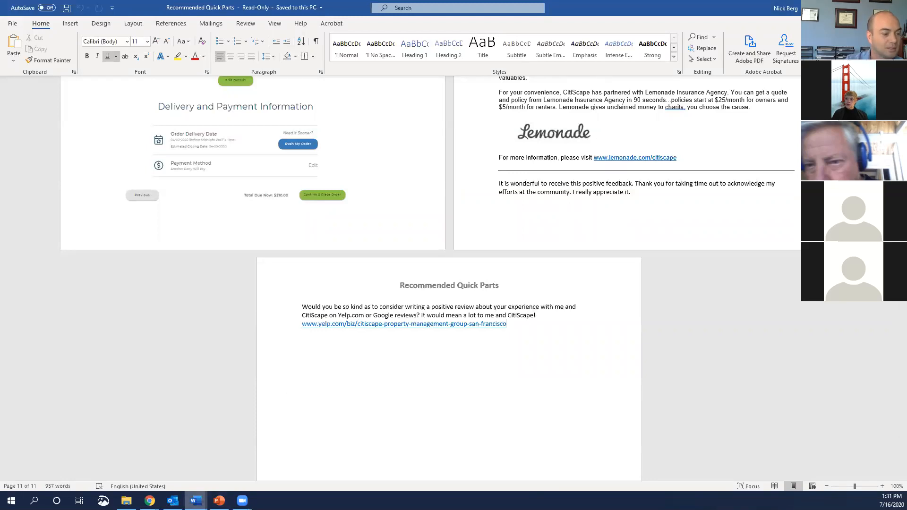
- Switch back to Outlook and open the calendar for the current week
{"action": "mouse_move", "coordinate": [219, 501]}
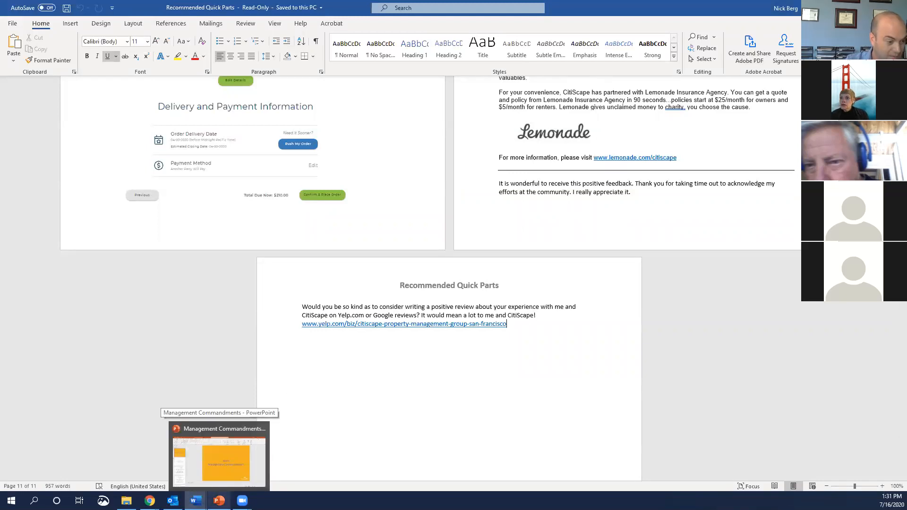
{"action": "left_click", "coordinate": [147, 453]}
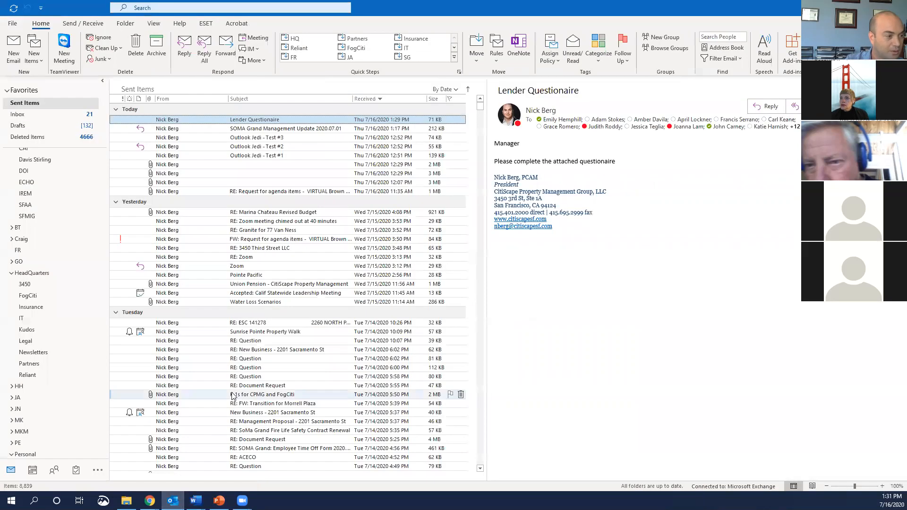
{"action": "mouse_move", "coordinate": [36, 475]}
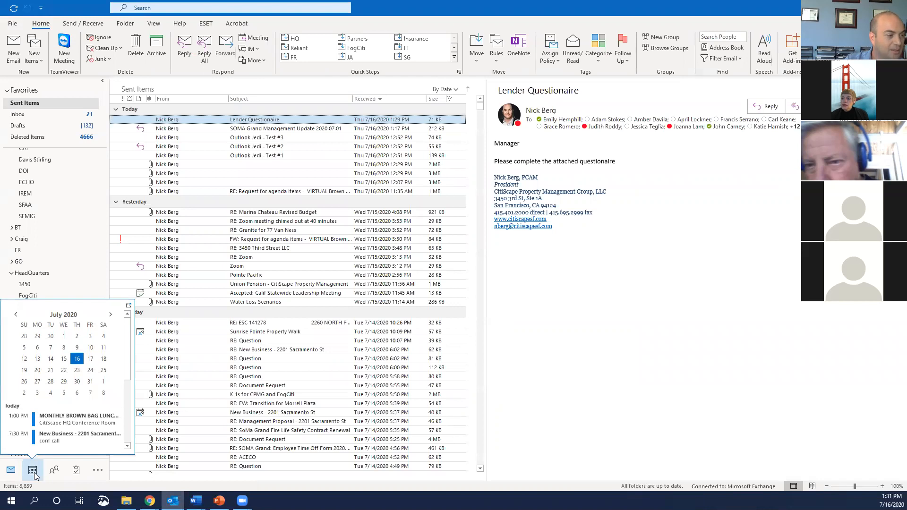
{"action": "left_click", "coordinate": [33, 470]}
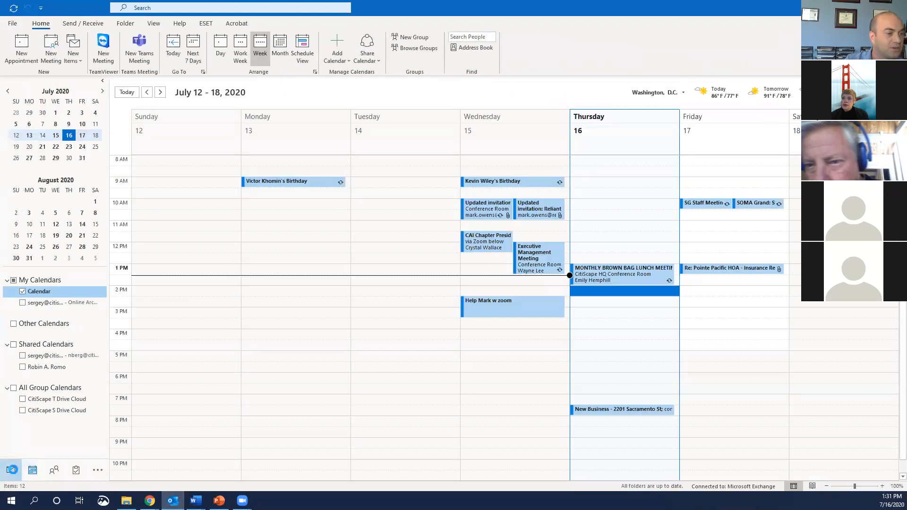
- Return to mail, look over the newest Inbox messages, and reopen the Sent Items folder
{"action": "left_click", "coordinate": [10, 470]}
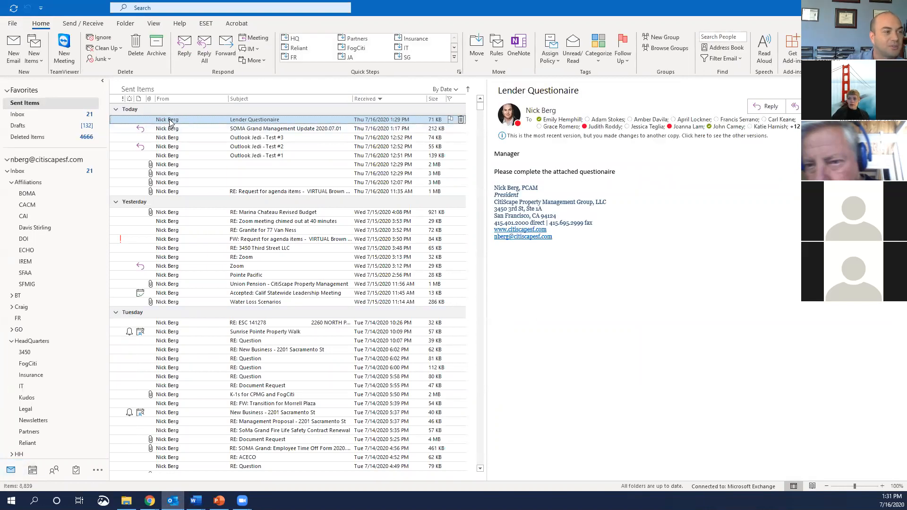
{"action": "left_click", "coordinate": [18, 114]}
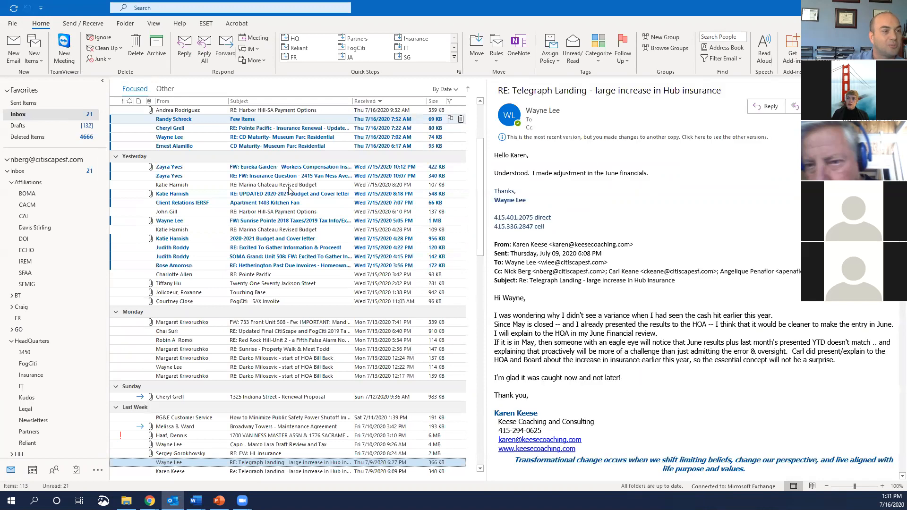
{"action": "scroll", "coordinate": [288, 190], "scroll_direction": "up", "scroll_amount": 4}
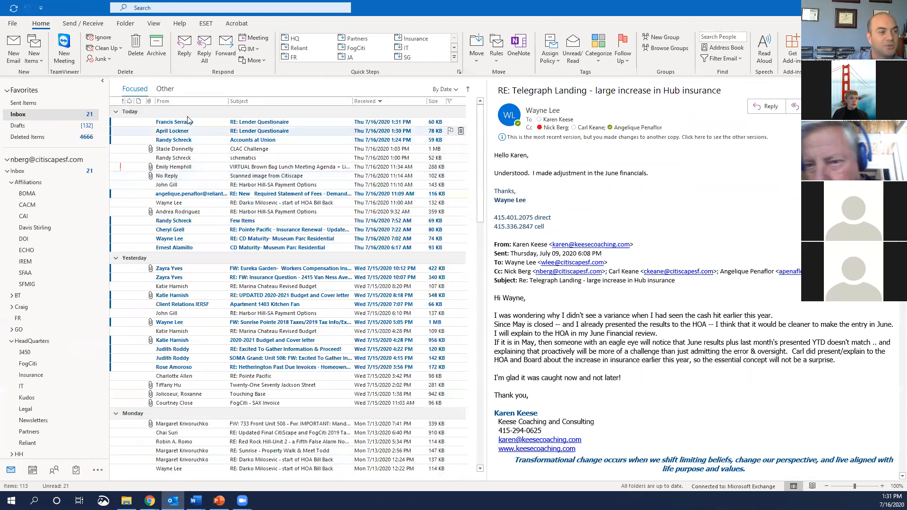
{"action": "mouse_move", "coordinate": [32, 474]}
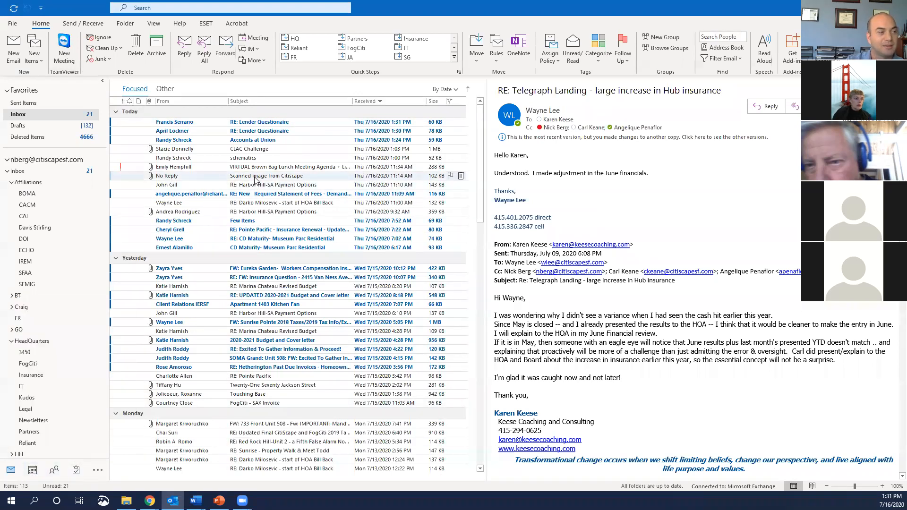
{"action": "left_click", "coordinate": [60, 104]}
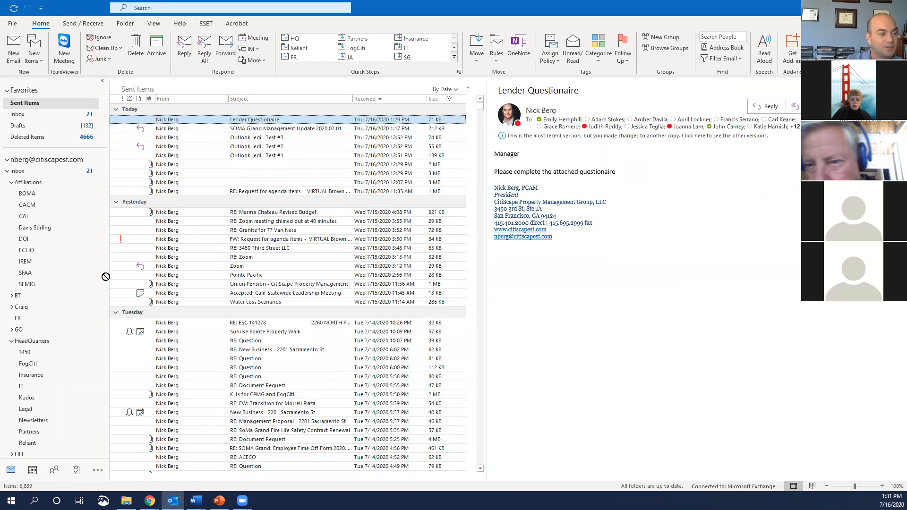
- Turn the sent Lender Questionaire message into a calendar appointment, look over its contents, and discard it without saving
{"action": "scroll", "coordinate": [41, 454], "scroll_direction": "down", "scroll_amount": 1}
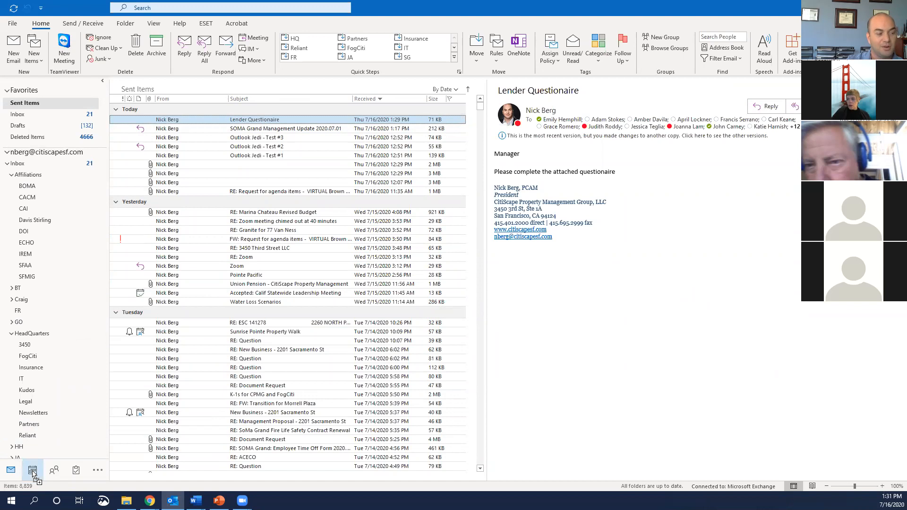
{"action": "left_click_drag", "start_coordinate": [33, 473], "coordinate": [32, 473]}
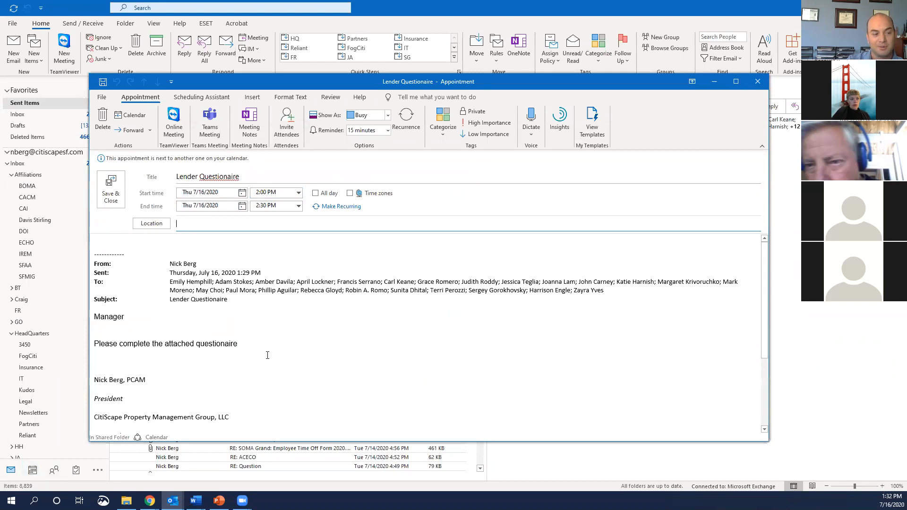
{"action": "scroll", "coordinate": [194, 318], "scroll_direction": "down", "scroll_amount": 4}
{"action": "scroll", "coordinate": [327, 286], "scroll_direction": "up", "scroll_amount": 3}
{"action": "left_click", "coordinate": [152, 244]}
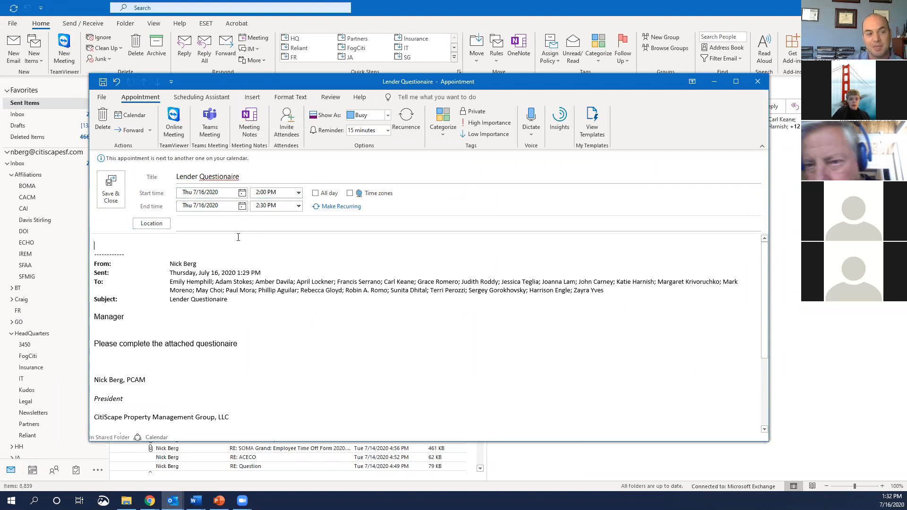
{"action": "left_click", "coordinate": [757, 82]}
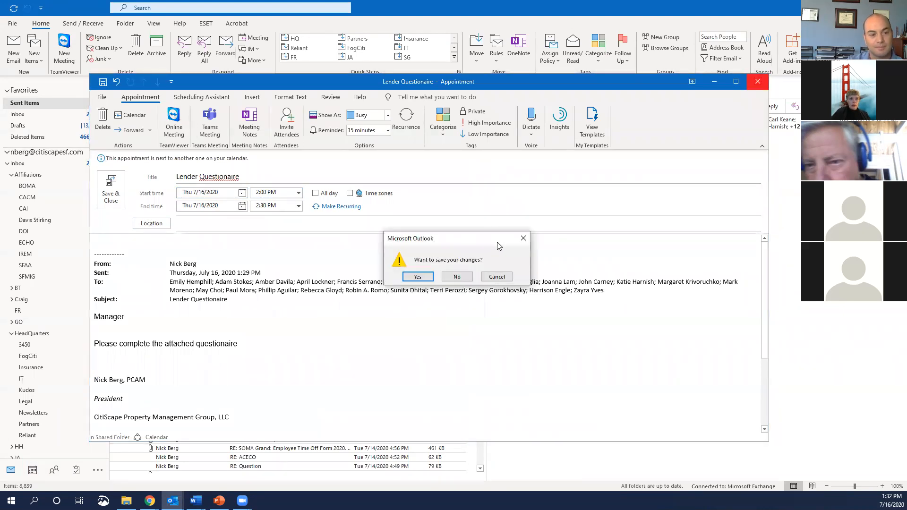
{"action": "left_click", "coordinate": [455, 276]}
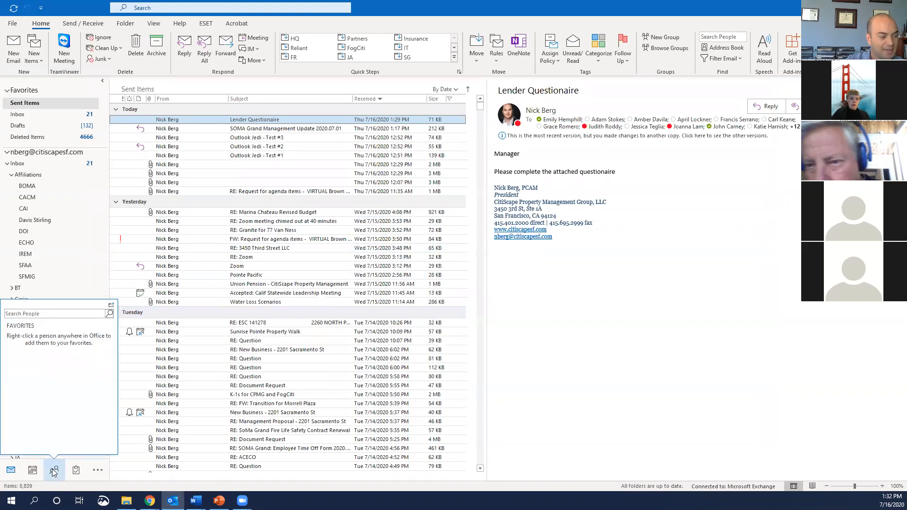
- Open the contacts list, browse to the entries with company names, and select the Bank - Mutual of Omaha contact
{"action": "mouse_move", "coordinate": [54, 474]}
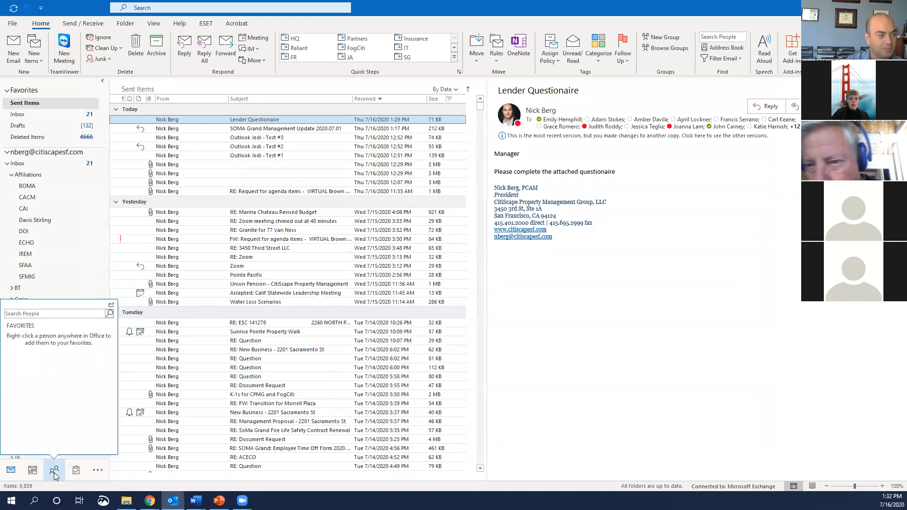
{"action": "left_click", "coordinate": [54, 474]}
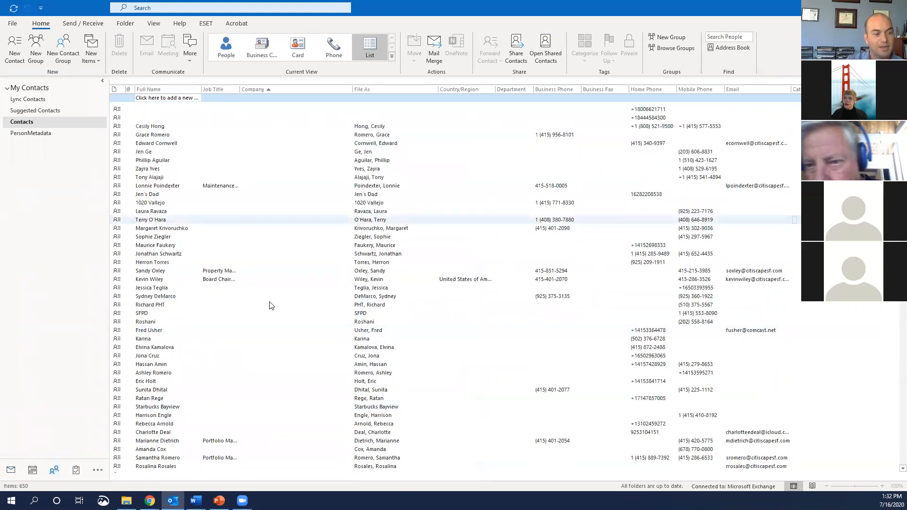
{"action": "scroll", "coordinate": [434, 358], "scroll_direction": "down", "scroll_amount": 11}
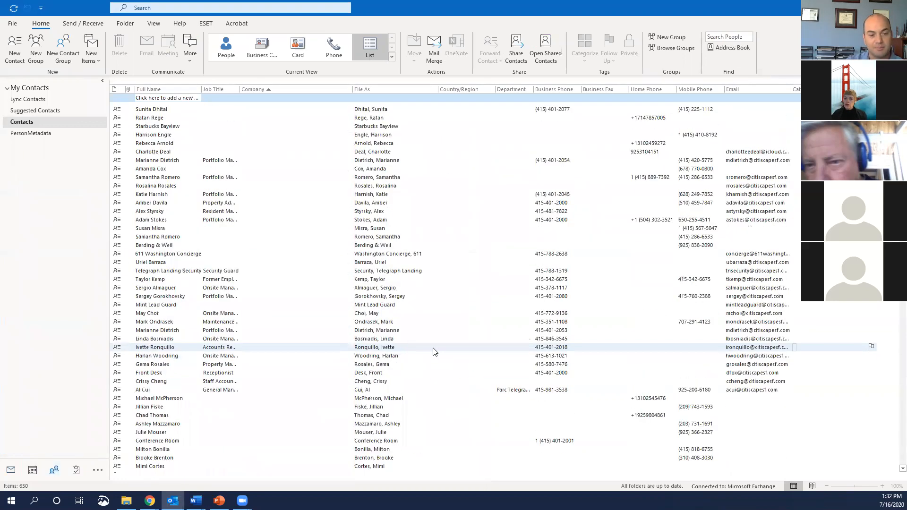
{"action": "scroll", "coordinate": [488, 351], "scroll_direction": "down", "scroll_amount": 2}
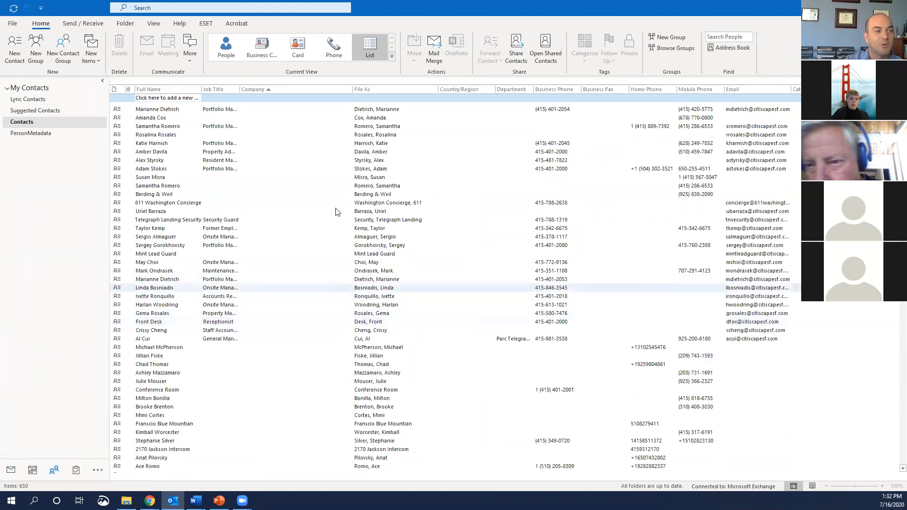
{"action": "scroll", "coordinate": [326, 245], "scroll_direction": "down", "scroll_amount": 15}
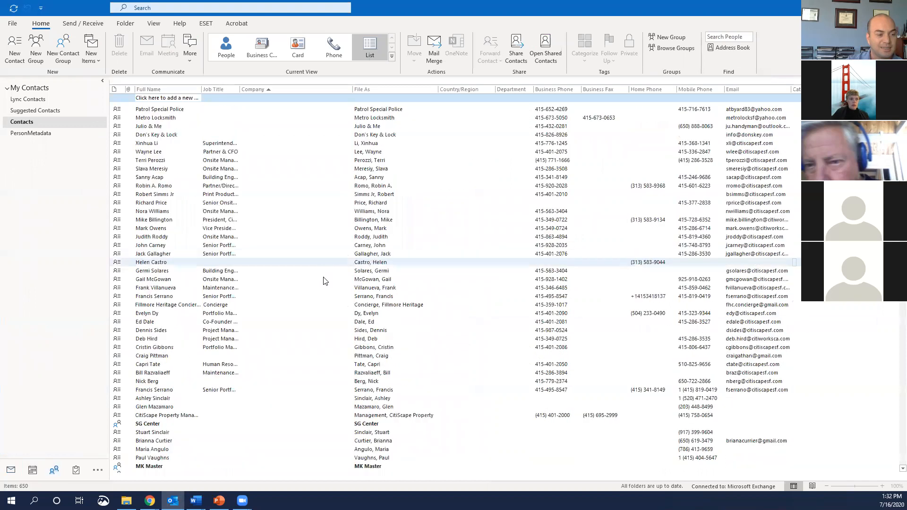
{"action": "scroll", "coordinate": [326, 291], "scroll_direction": "down", "scroll_amount": 10}
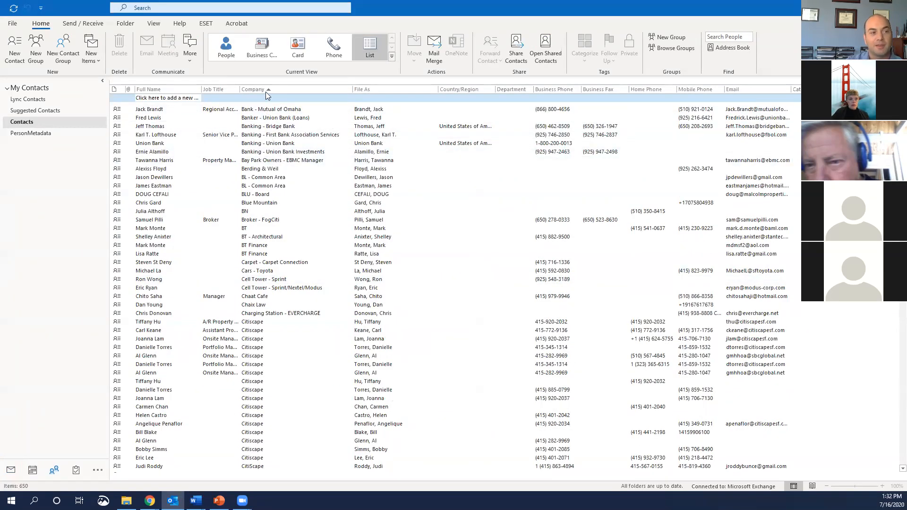
{"action": "left_click", "coordinate": [272, 112]}
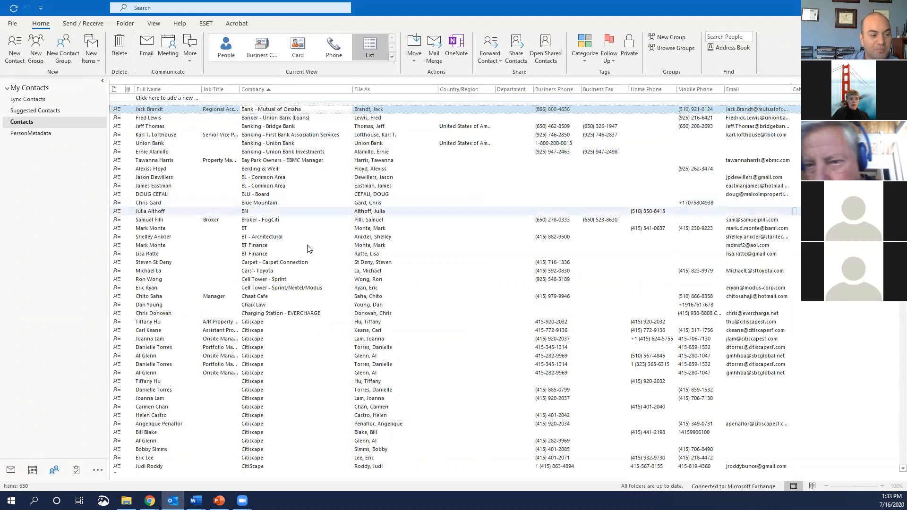
- Examine how the company entries are prefixed by trade, from doors and electricians through insurance to landscaping and law firms
{"action": "scroll", "coordinate": [307, 248], "scroll_direction": "down", "scroll_amount": 20}
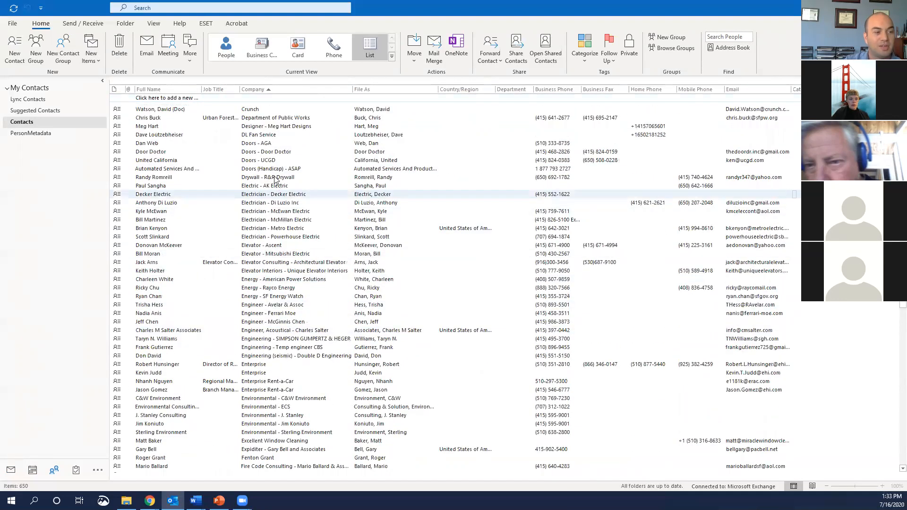
{"action": "scroll", "coordinate": [289, 290], "scroll_direction": "down", "scroll_amount": 1}
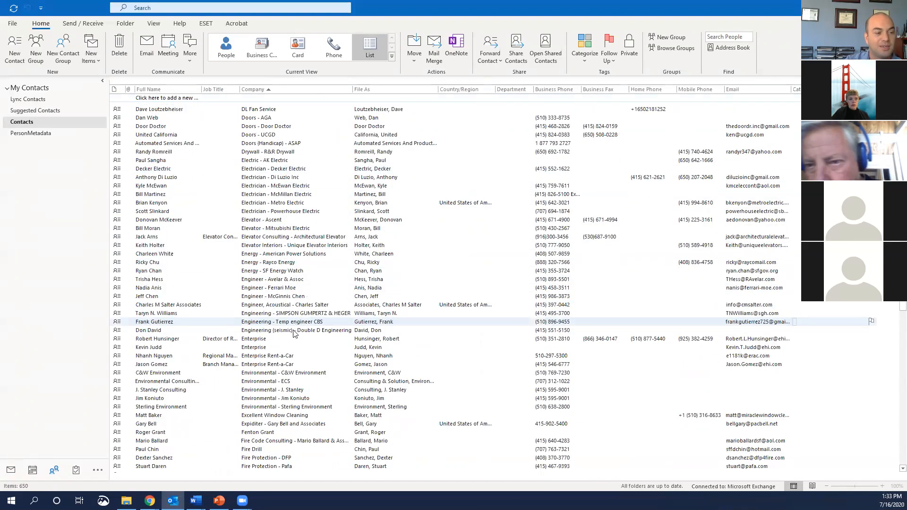
{"action": "scroll", "coordinate": [295, 333], "scroll_direction": "down", "scroll_amount": 2}
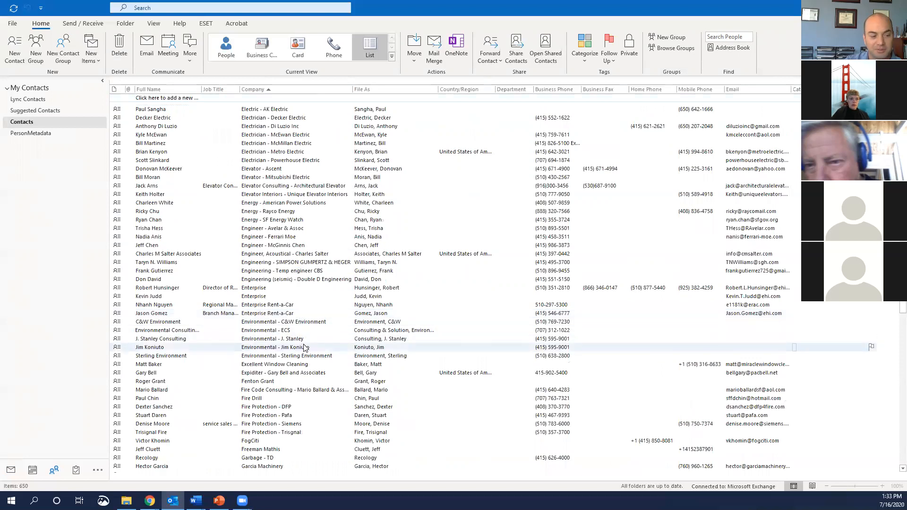
{"action": "scroll", "coordinate": [303, 347], "scroll_direction": "down", "scroll_amount": 11}
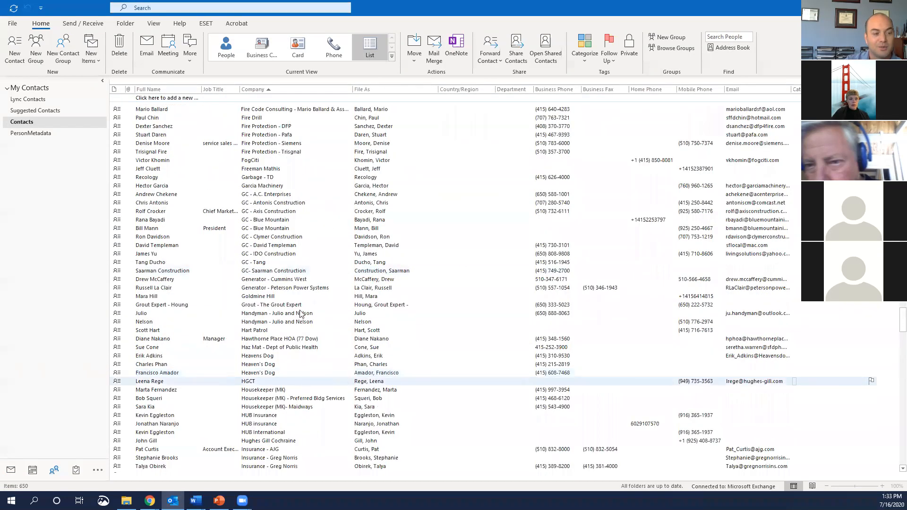
{"action": "scroll", "coordinate": [298, 363], "scroll_direction": "down", "scroll_amount": 2}
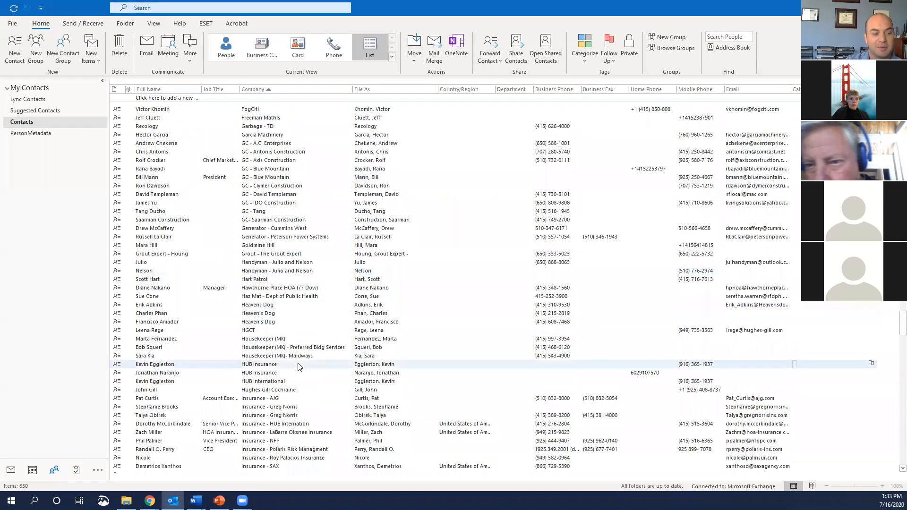
{"action": "scroll", "coordinate": [303, 359], "scroll_direction": "down", "scroll_amount": 7}
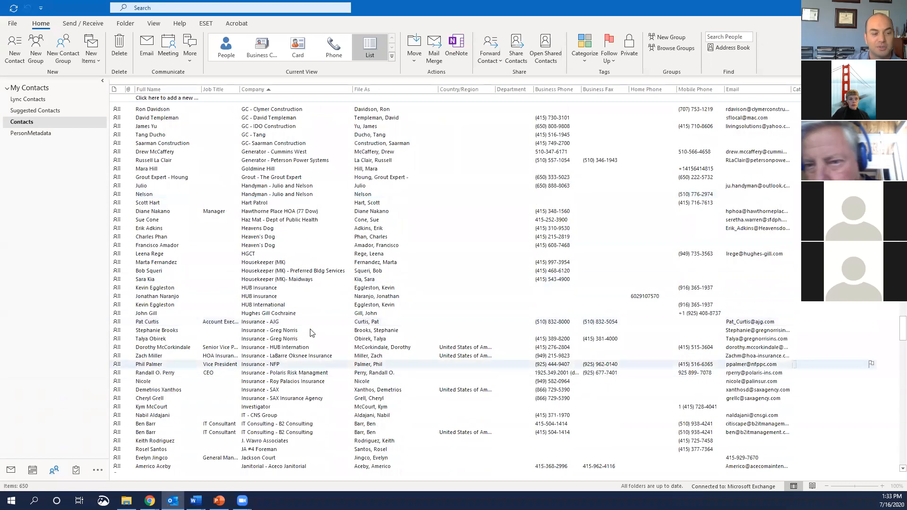
{"action": "scroll", "coordinate": [306, 361], "scroll_direction": "down", "scroll_amount": 3}
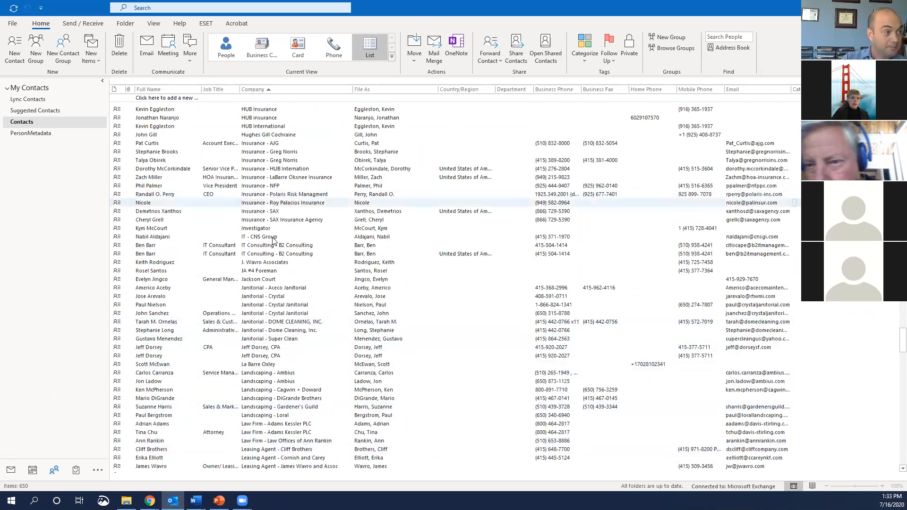
- Open the account's automatic reply settings and view the messages for people outside and inside the organization
{"action": "left_click", "coordinate": [14, 24]}
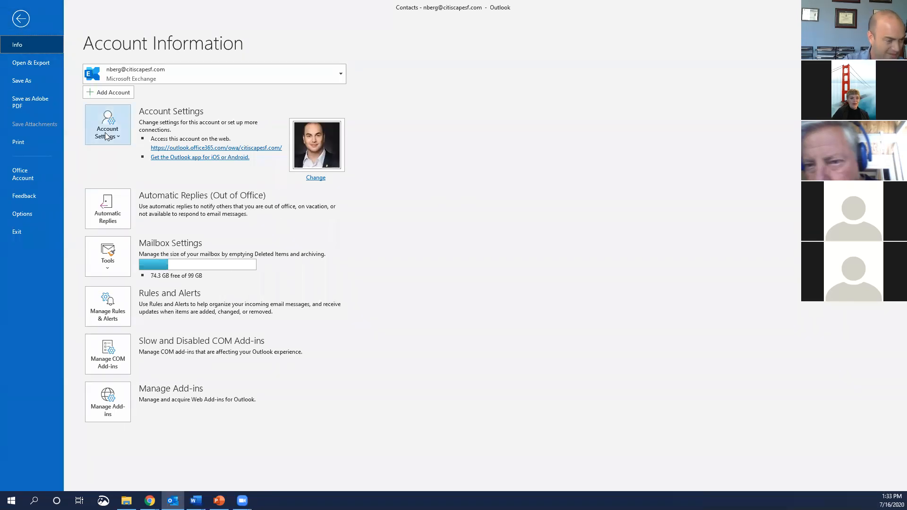
{"action": "left_click", "coordinate": [118, 213]}
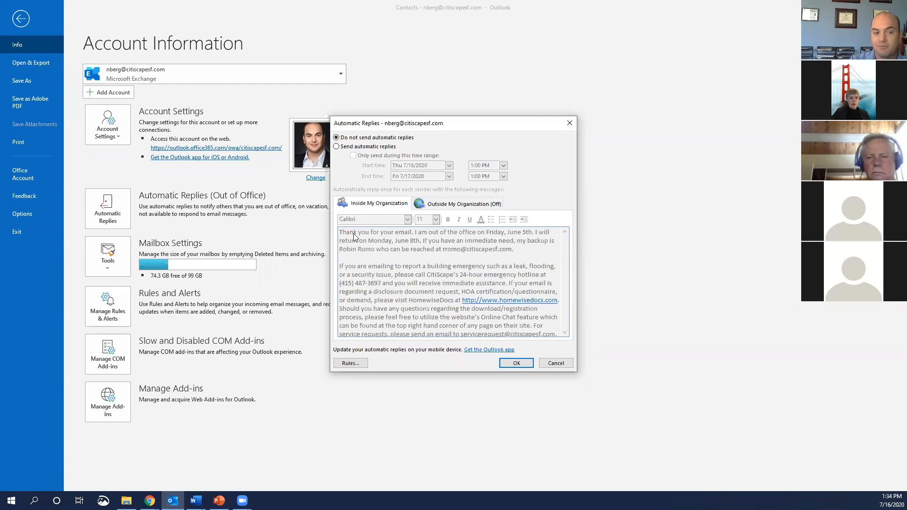
{"action": "left_click", "coordinate": [460, 203]}
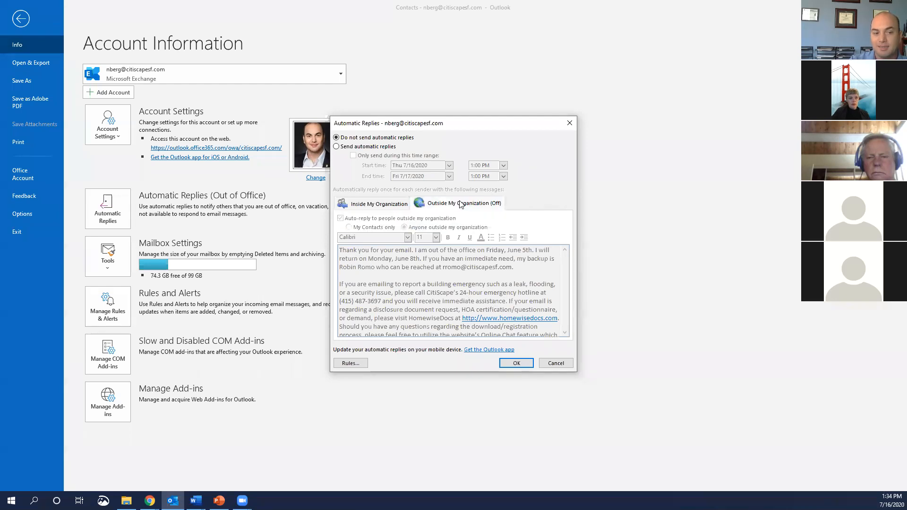
{"action": "left_click", "coordinate": [378, 210]}
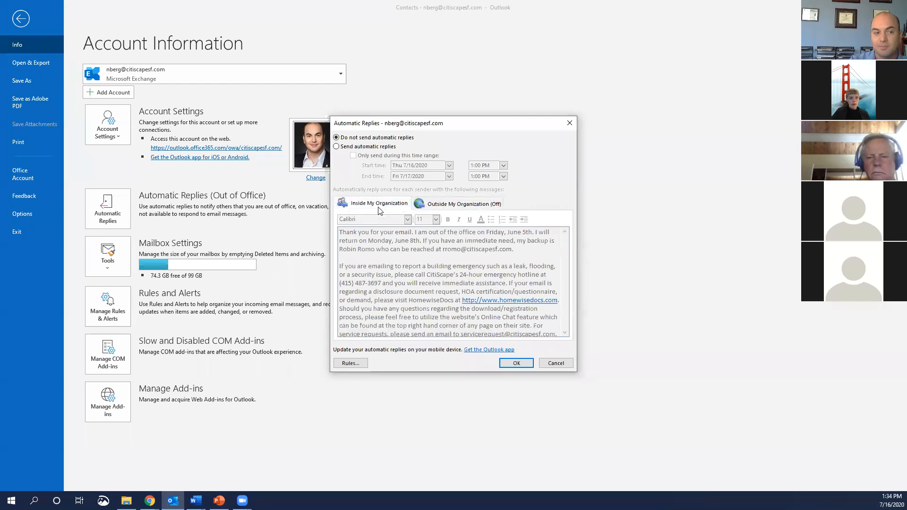
- Turn on automatic replies and restrict them to a set time range
{"action": "left_click", "coordinate": [378, 147]}
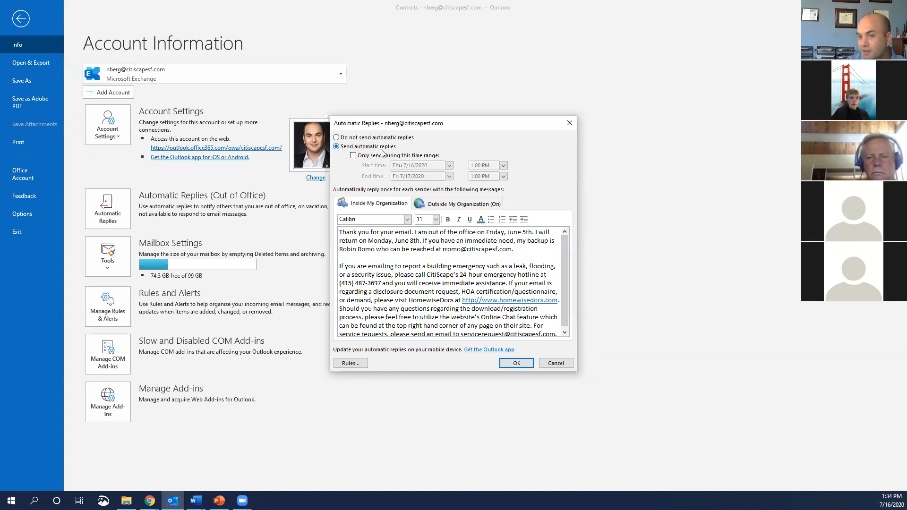
{"action": "left_click", "coordinate": [353, 156]}
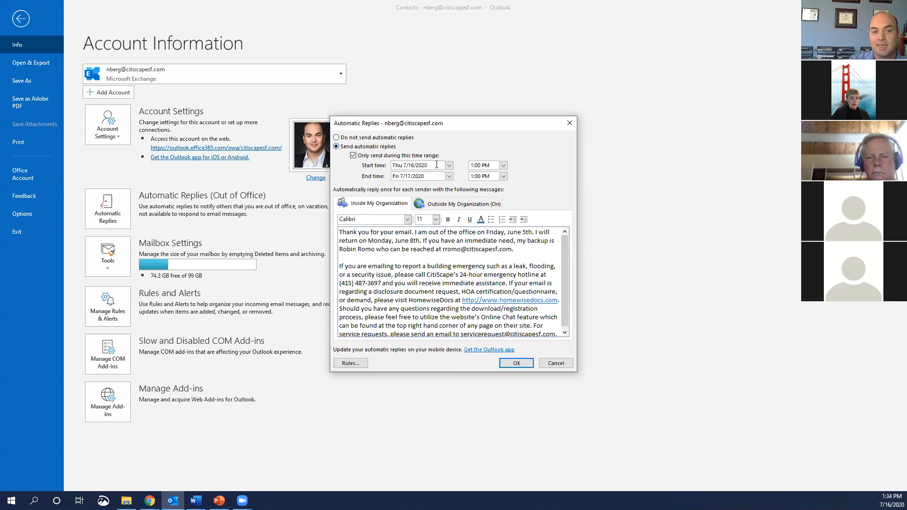